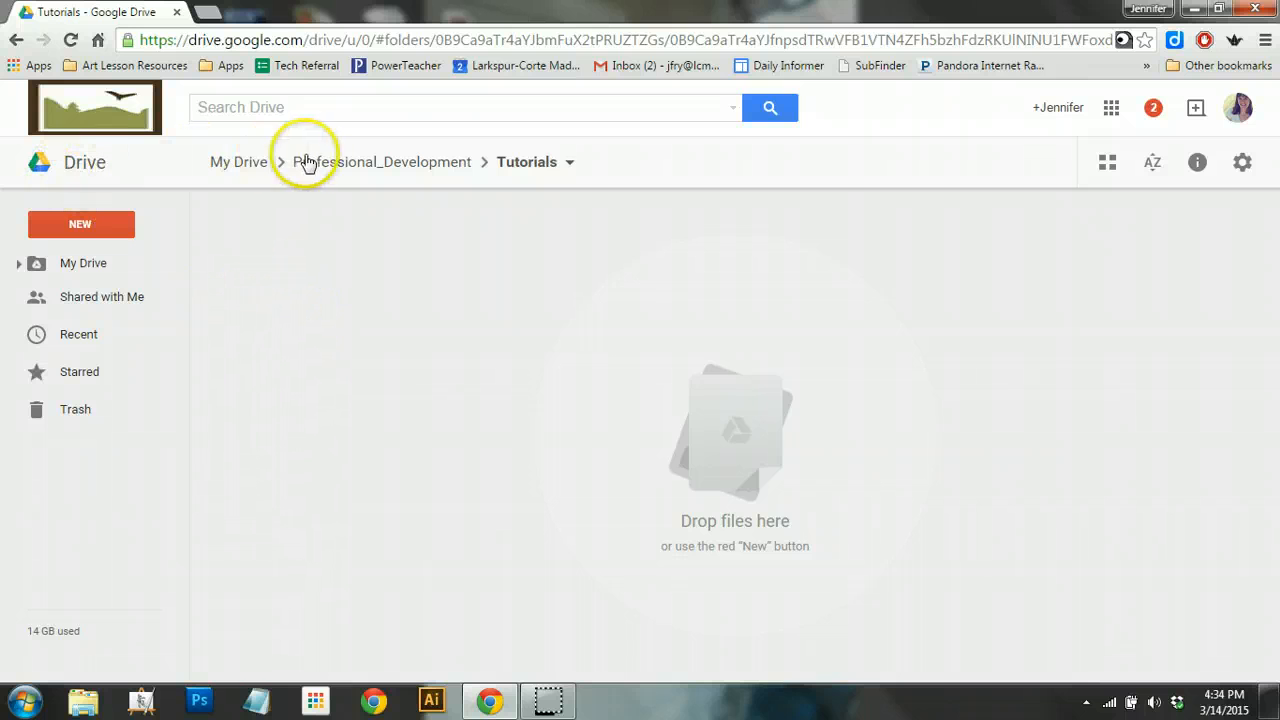
Create a new Google Form in the Tutorials folder
click(78, 226)
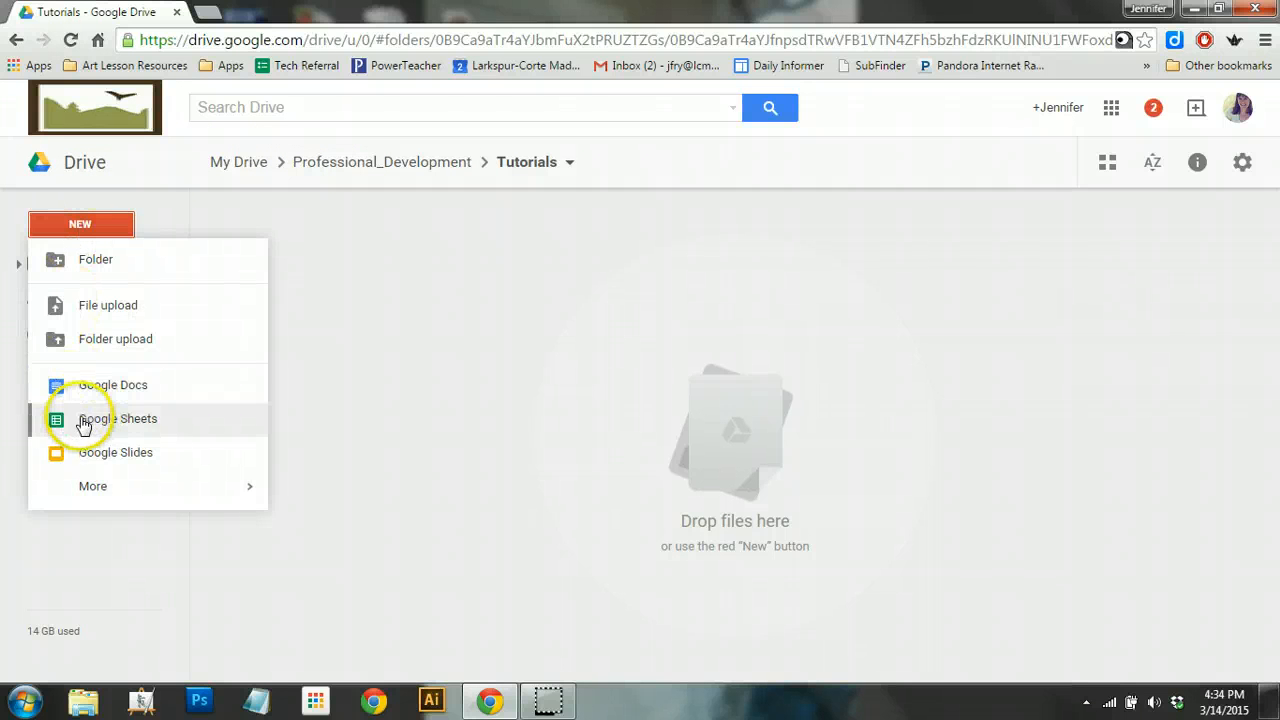
mouse_move(108, 500)
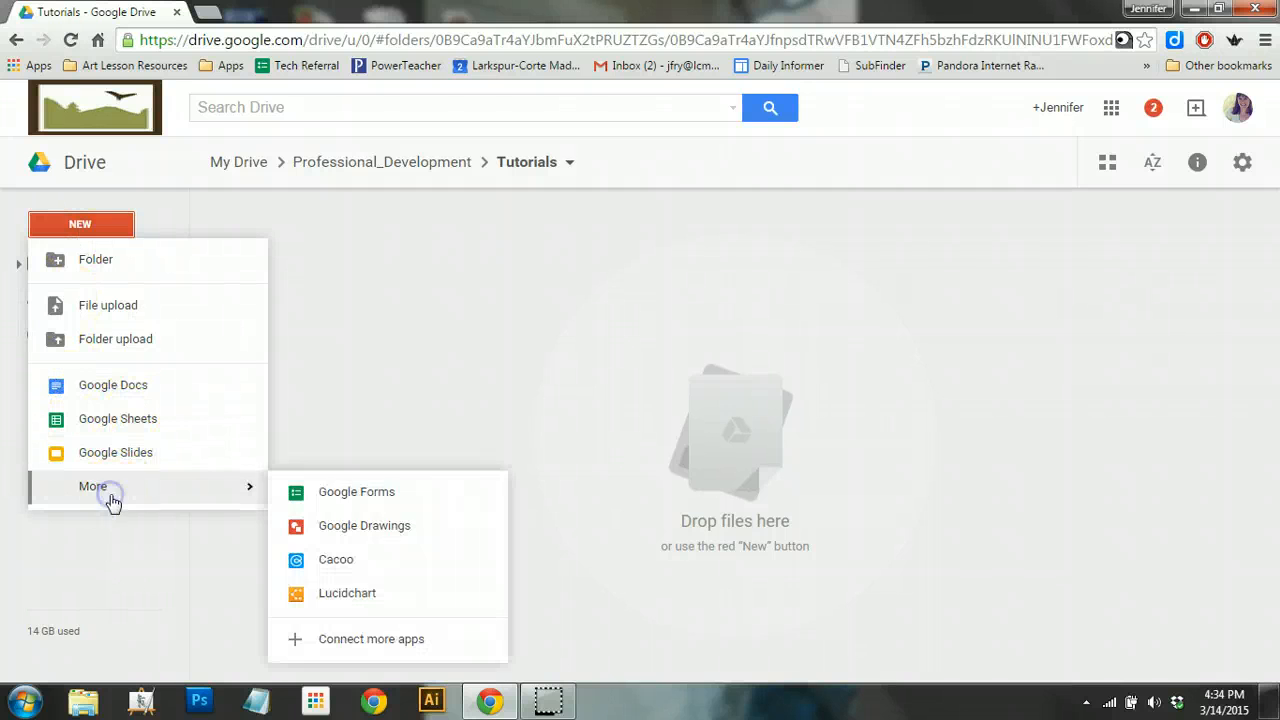
click(362, 497)
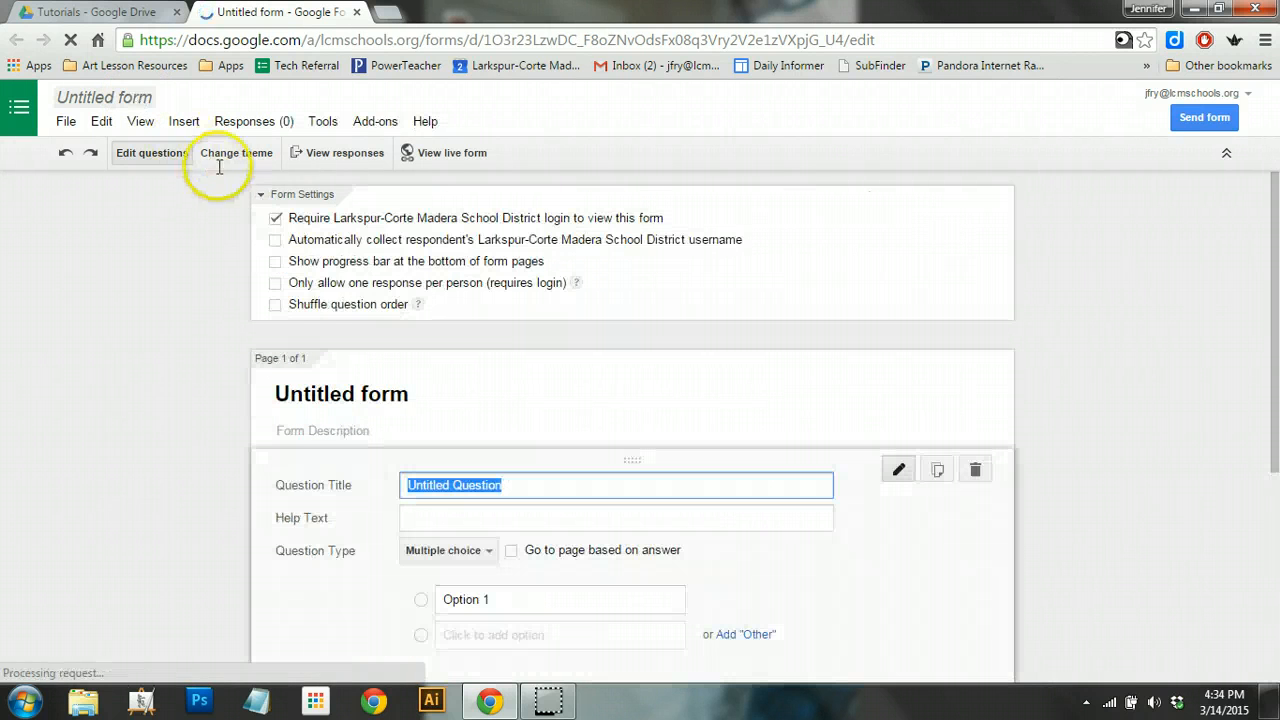
Name the form "Weekly Check-in" and enable automatic collection of respondents' Larkspur-Corte Madera School District usernames
click(104, 104)
text(Weekly Check-in)
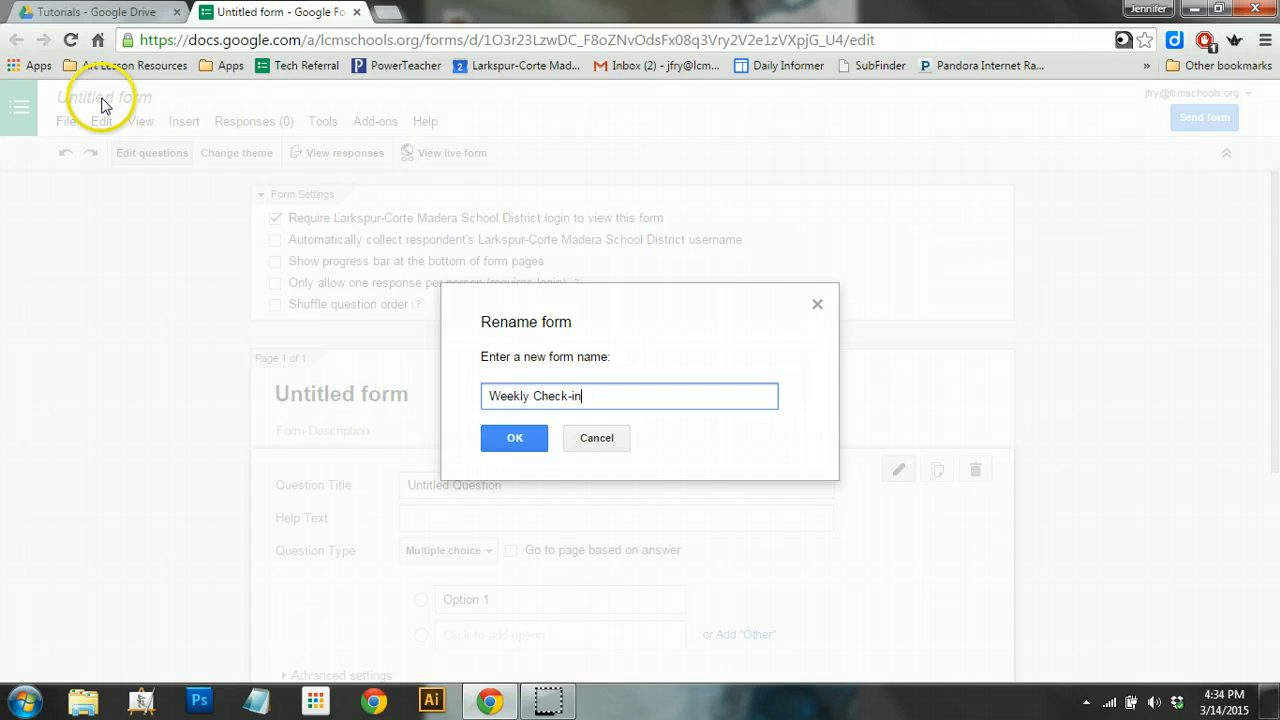
click(494, 439)
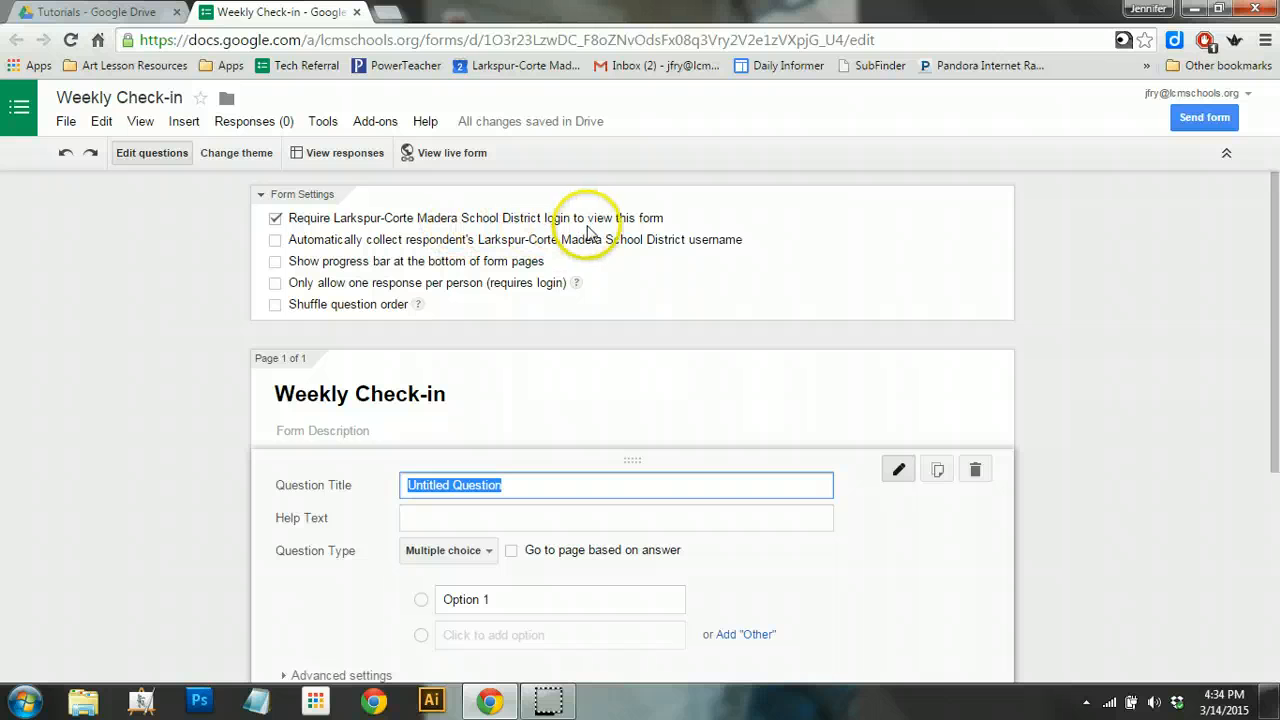
click(275, 242)
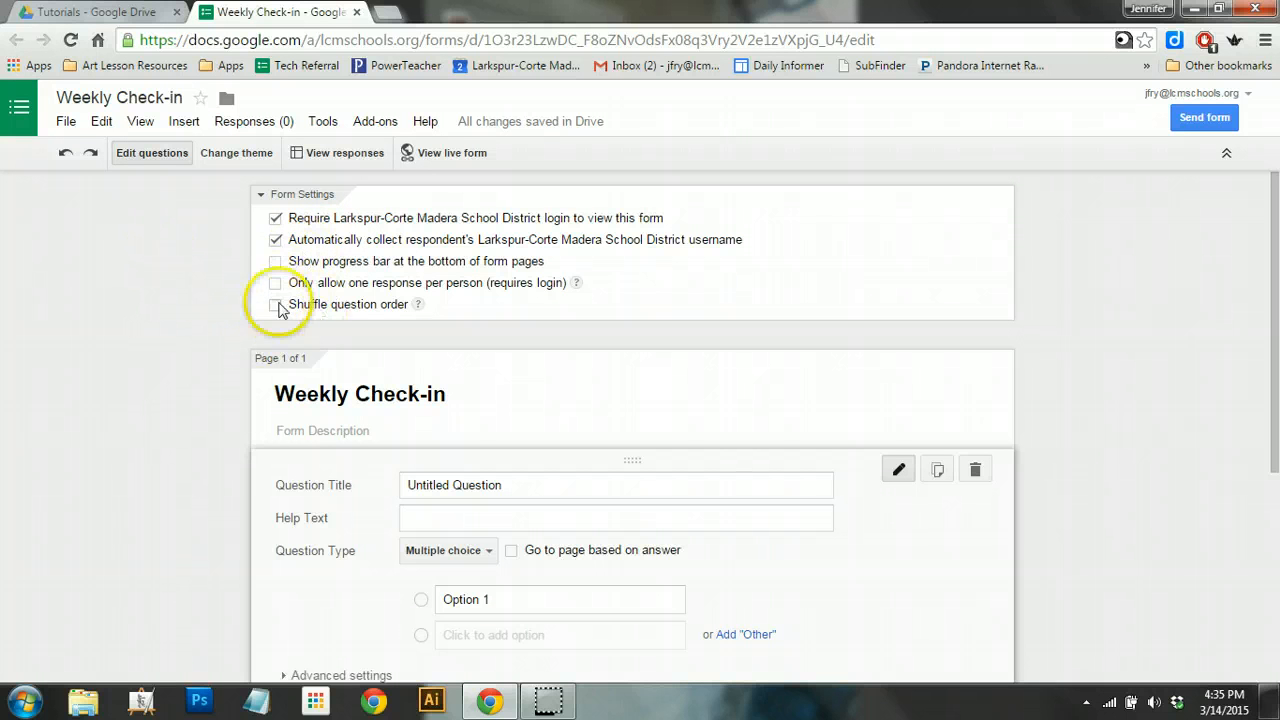
Set up the first question as a required Paragraph text question titled "What is going well for you this week?"
scroll(183, 292, down, 2)
scroll(183, 292, down, 1)
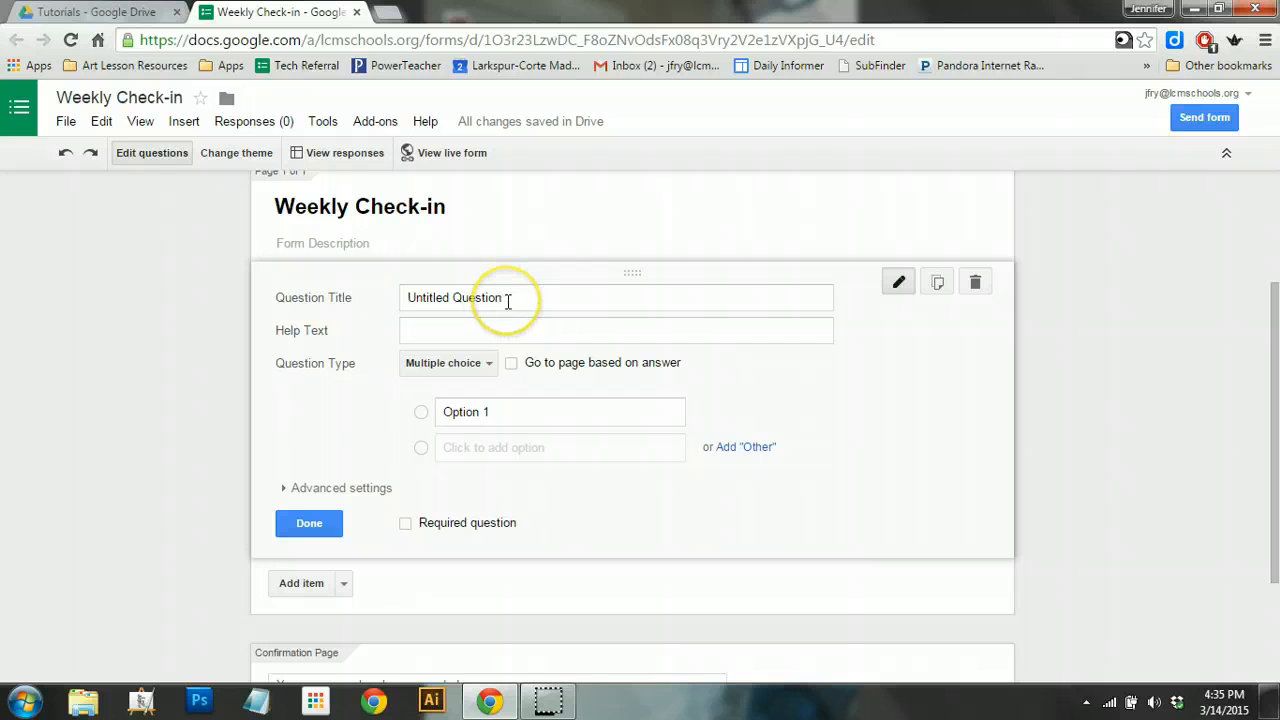
drag(507, 300, 335, 288)
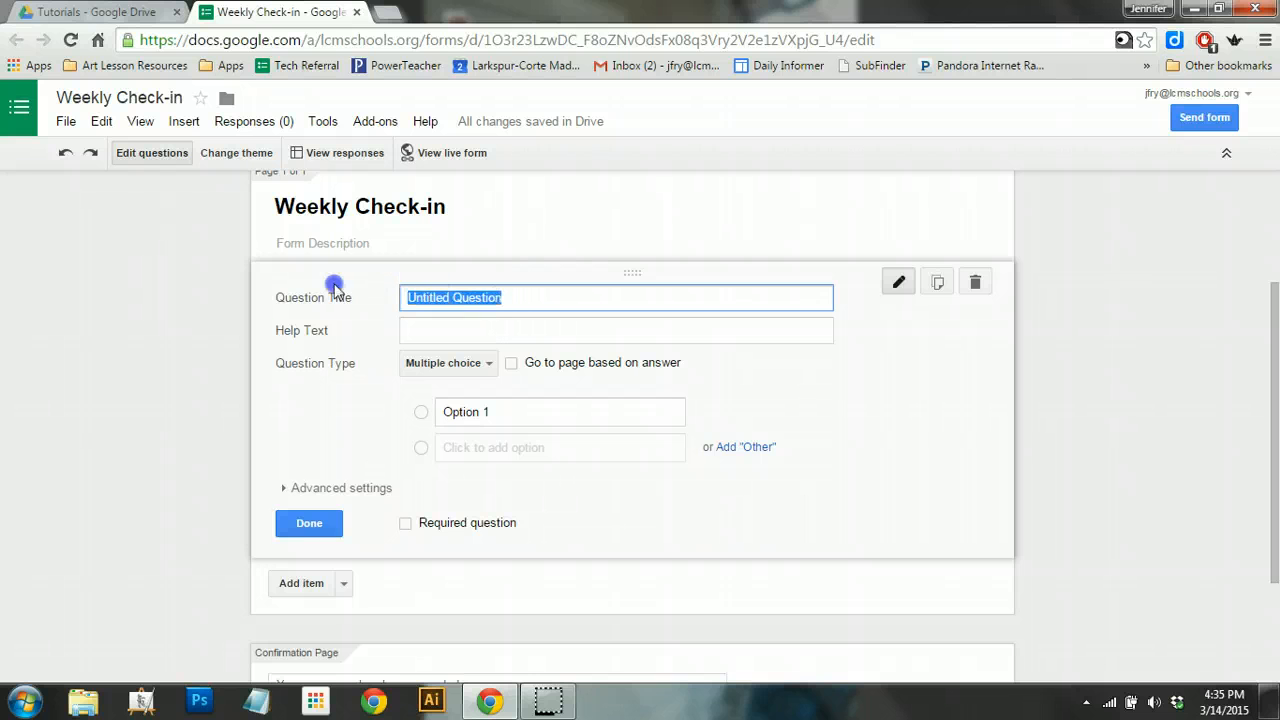
text(W)
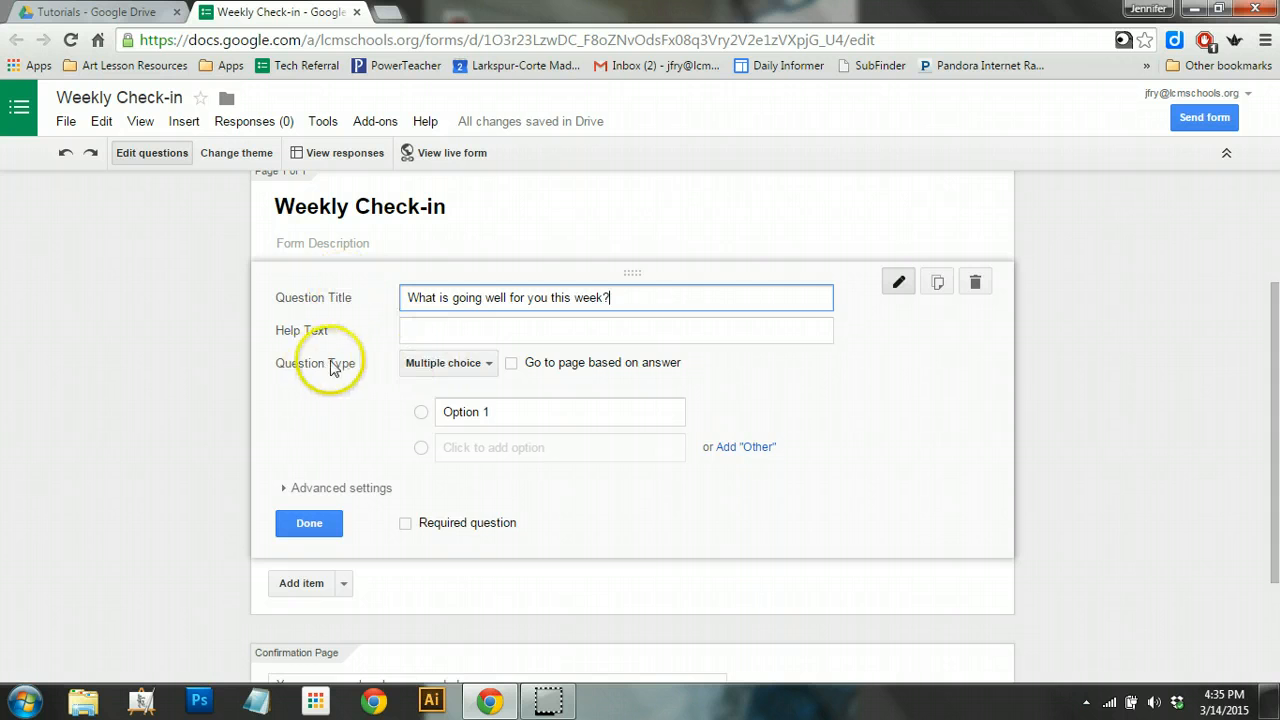
click(432, 360)
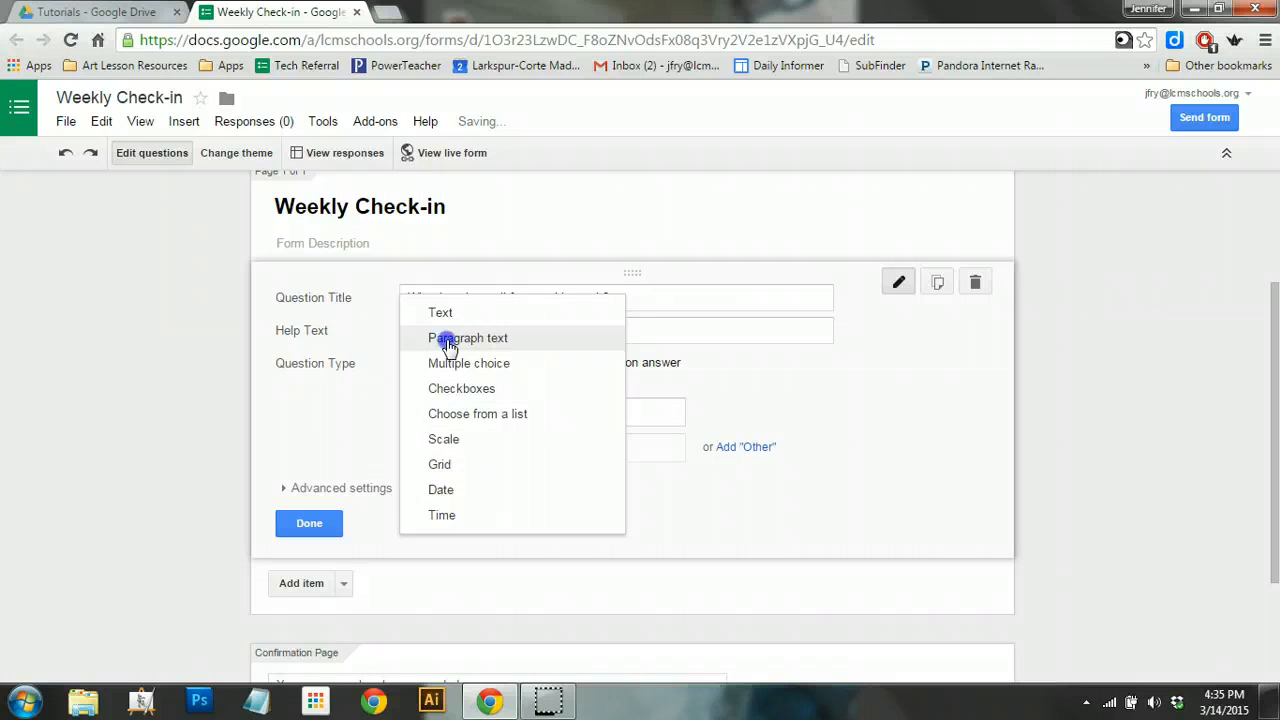
click(447, 346)
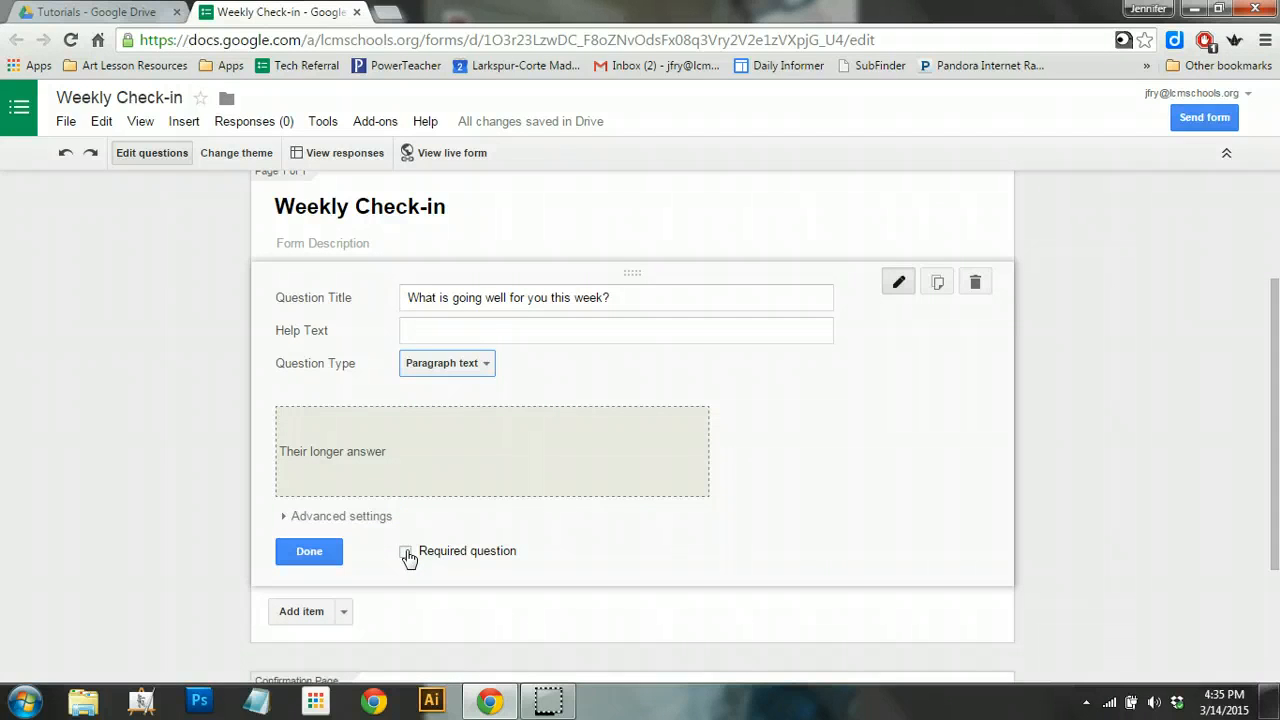
click(405, 553)
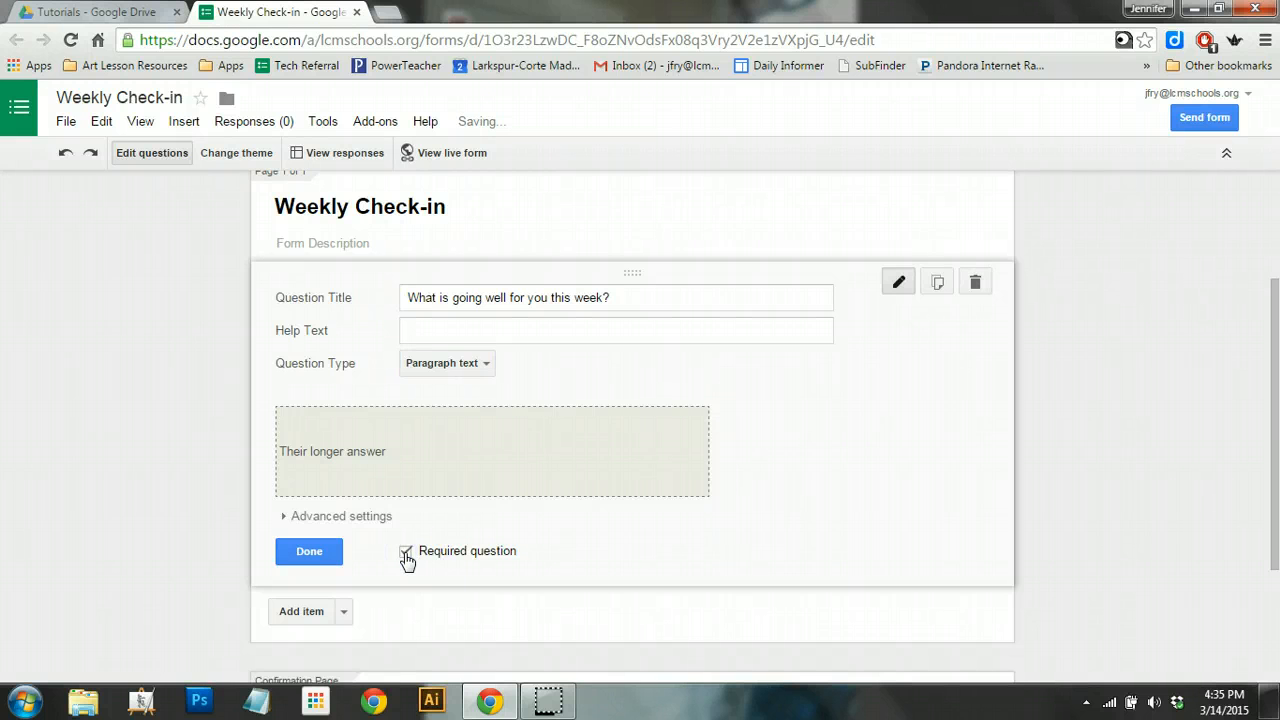
click(301, 553)
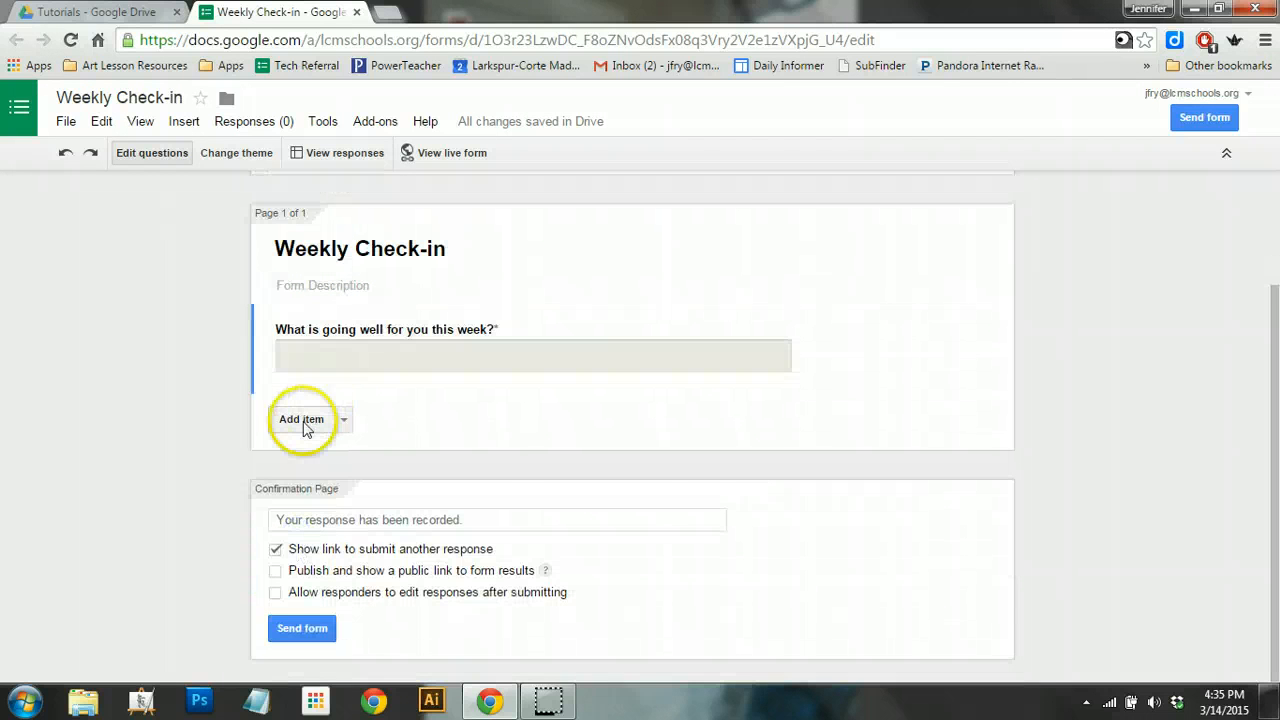
Add a required Paragraph text question titled "What are your challenges this week?"
click(303, 420)
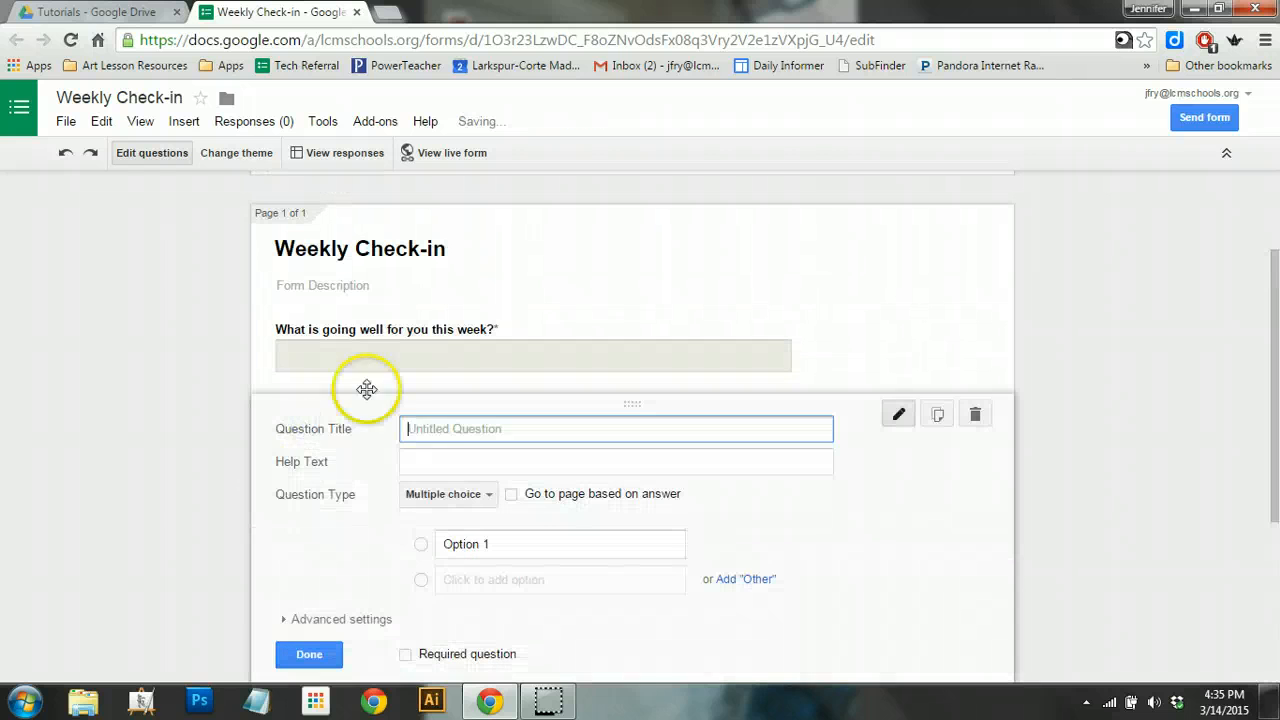
text(W)
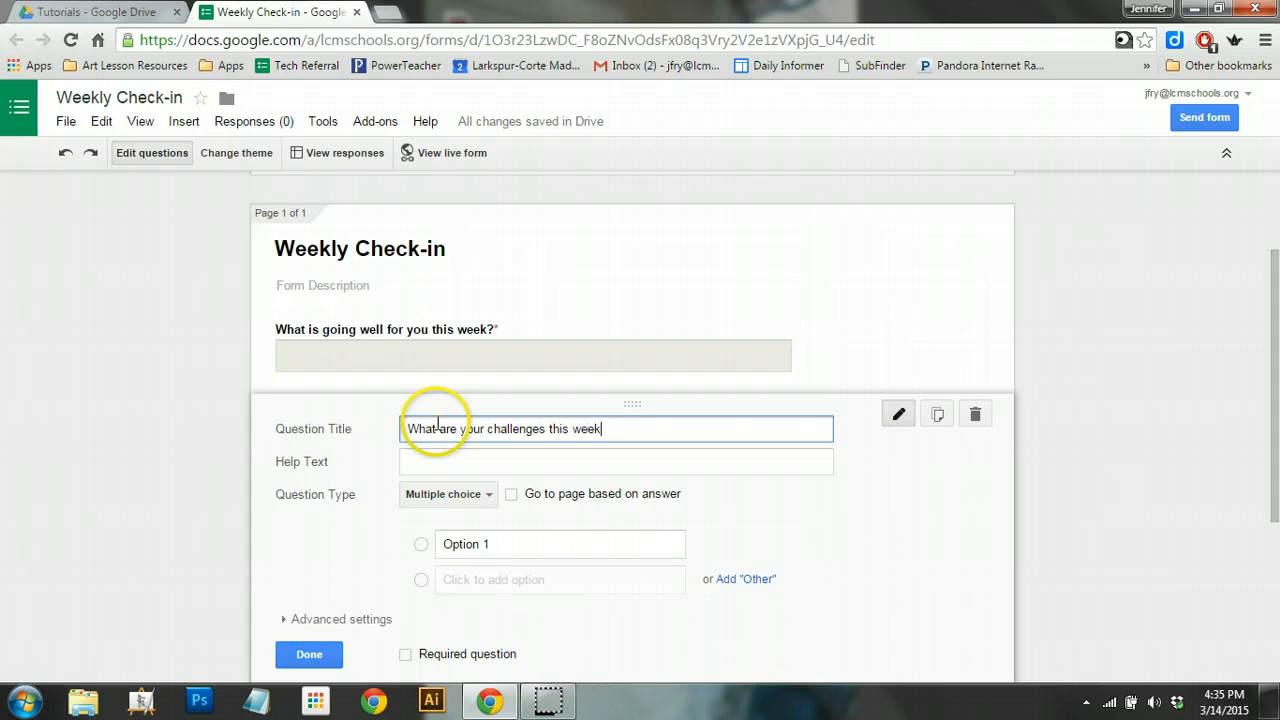
click(476, 500)
click(466, 465)
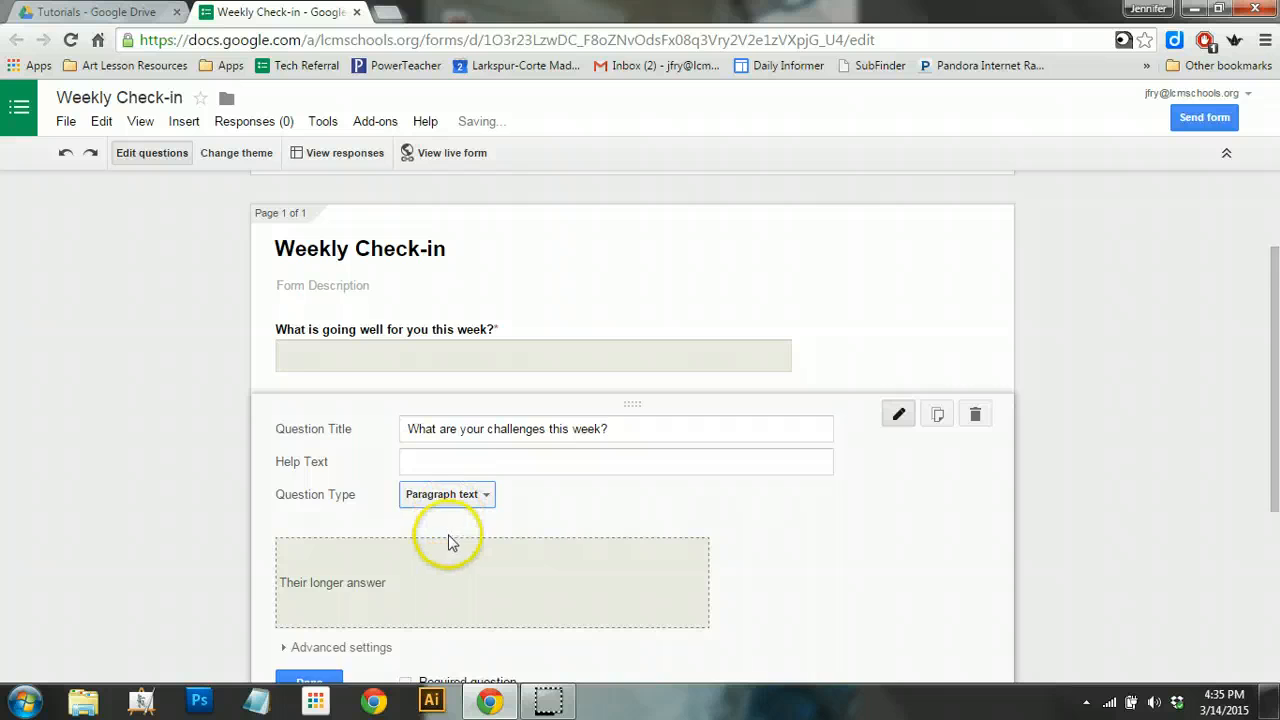
scroll(448, 541, down, 2)
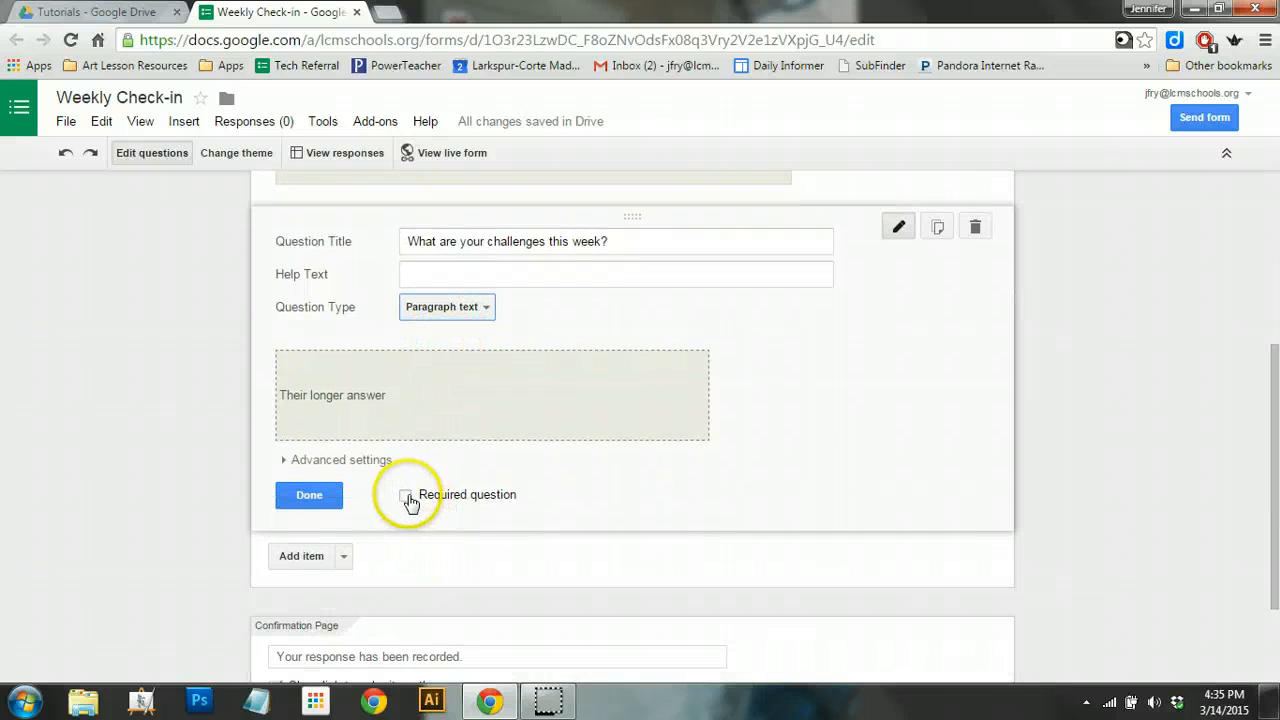
click(406, 497)
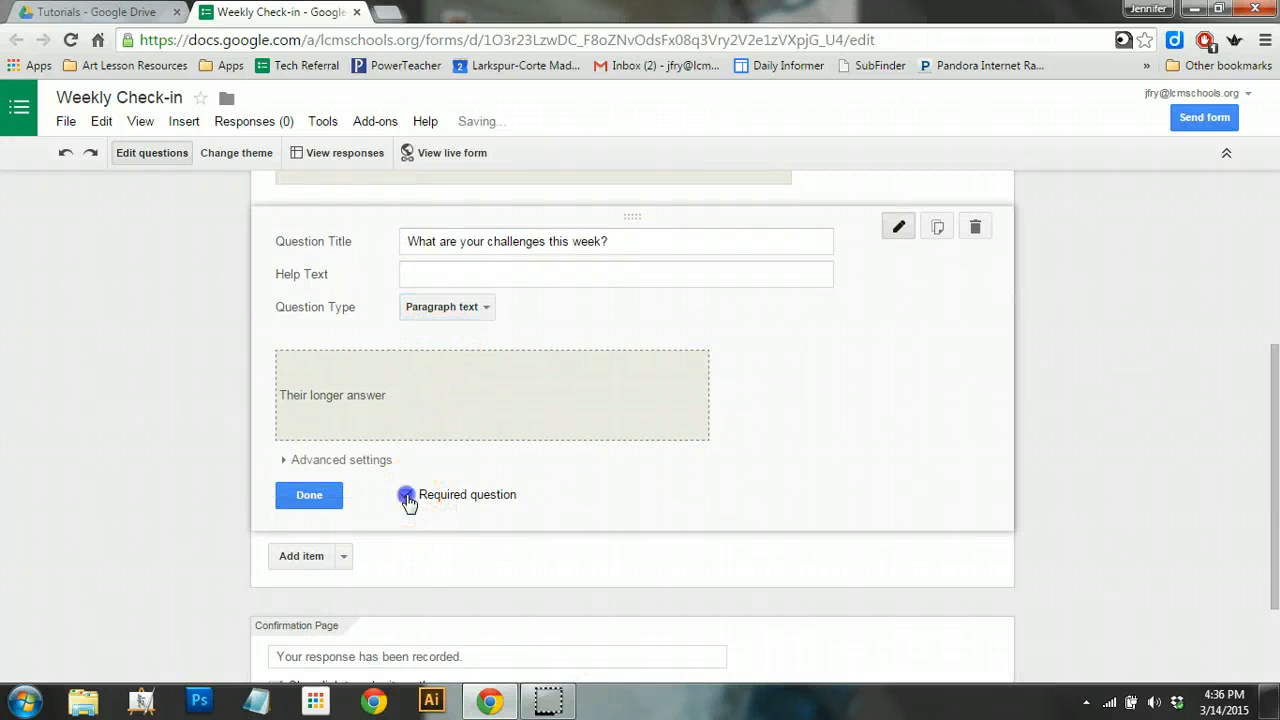
click(305, 495)
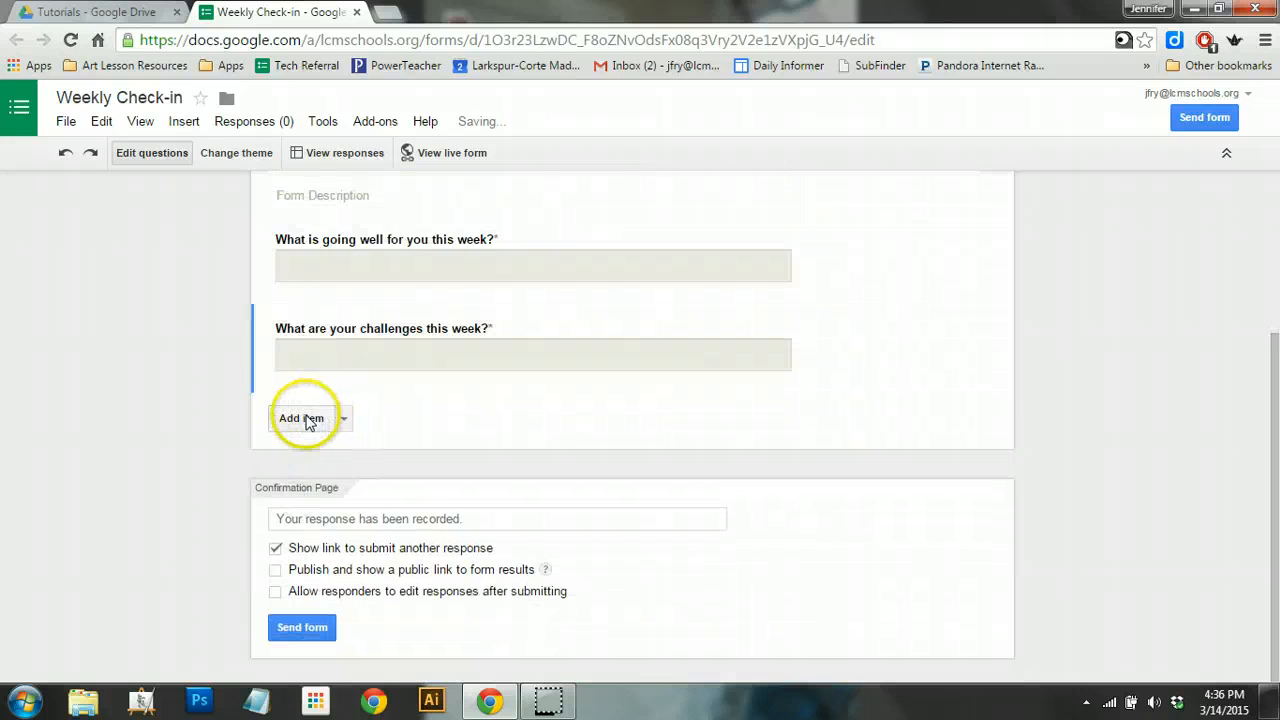
Add an optional Paragraph text question titled "Is there anything else you want me to know?"
click(336, 417)
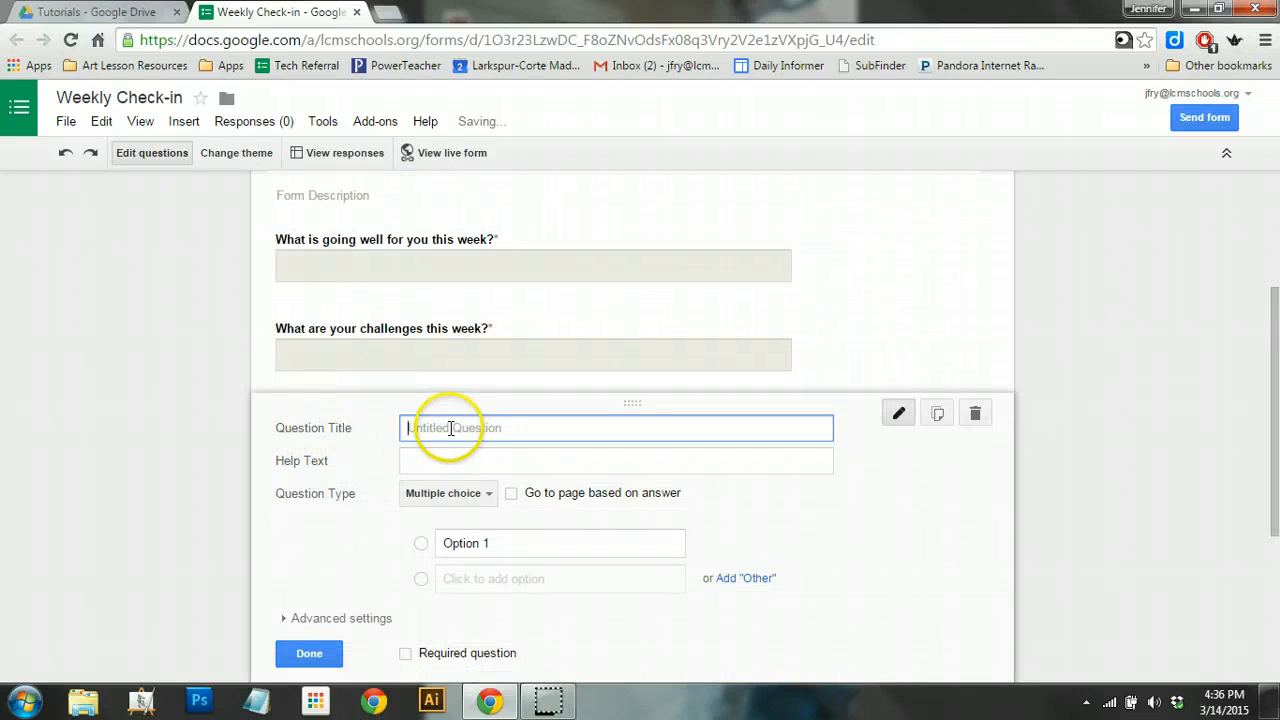
text(Is)
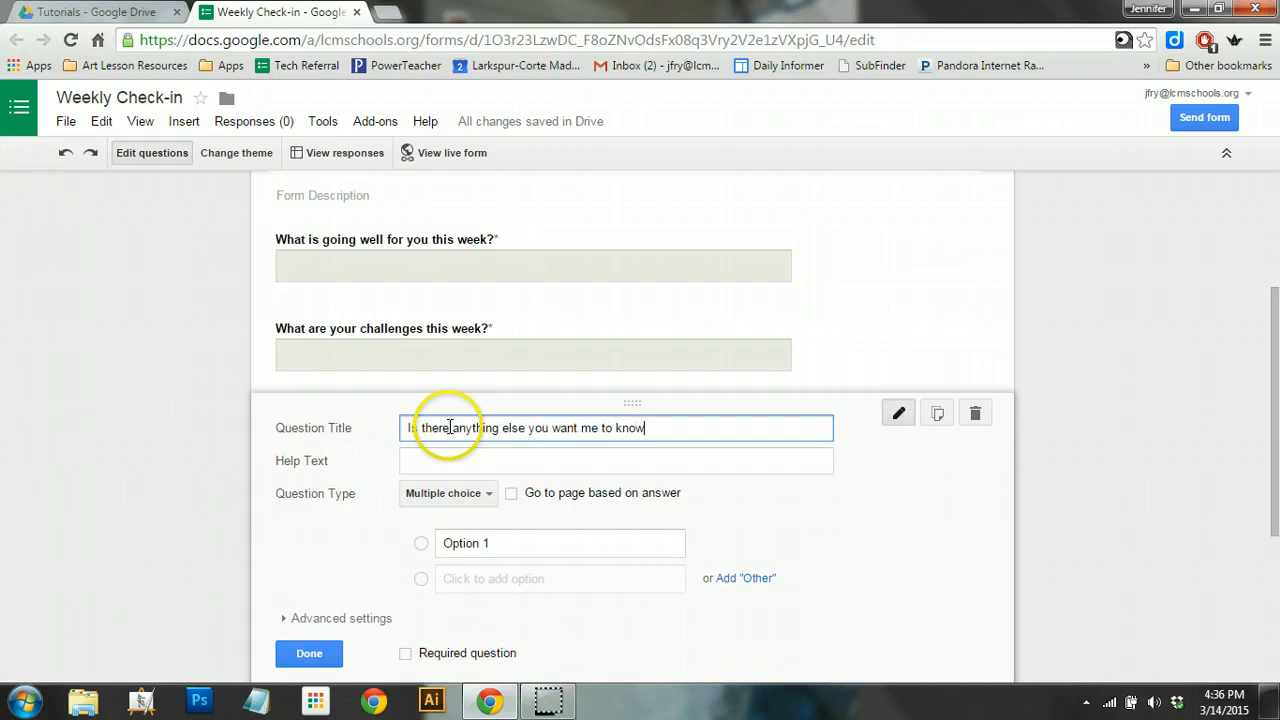
click(447, 493)
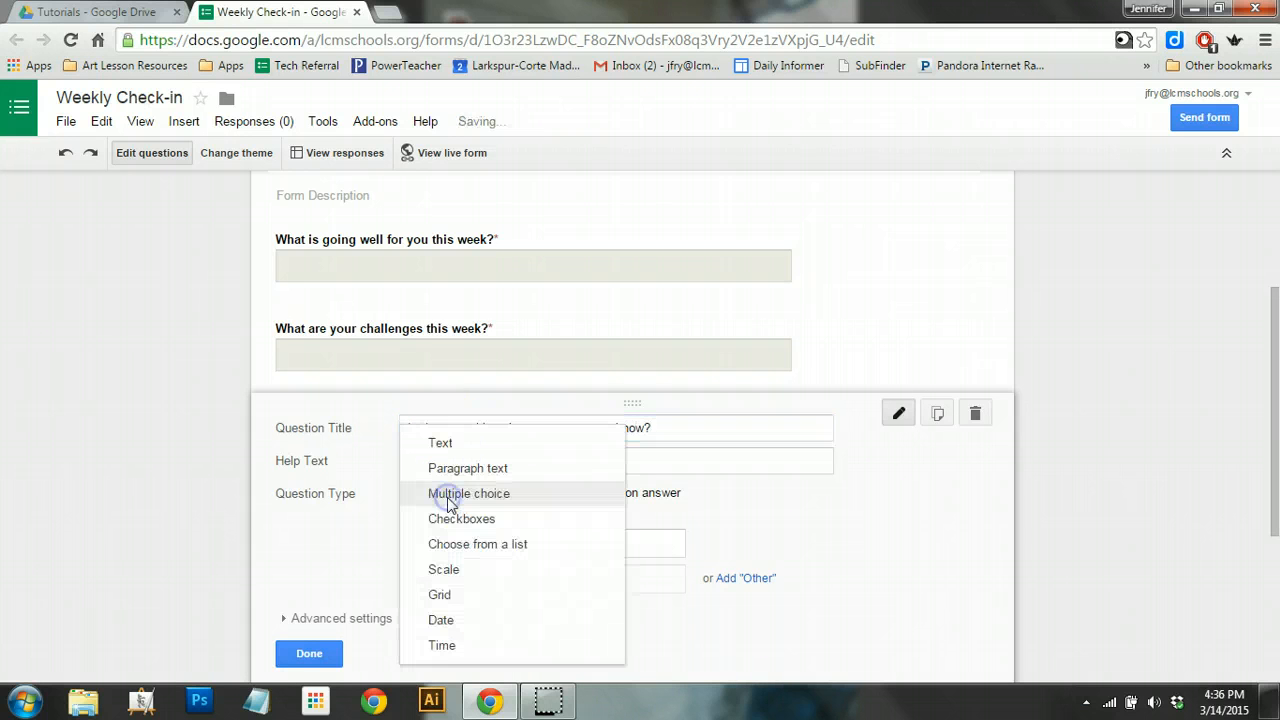
click(456, 472)
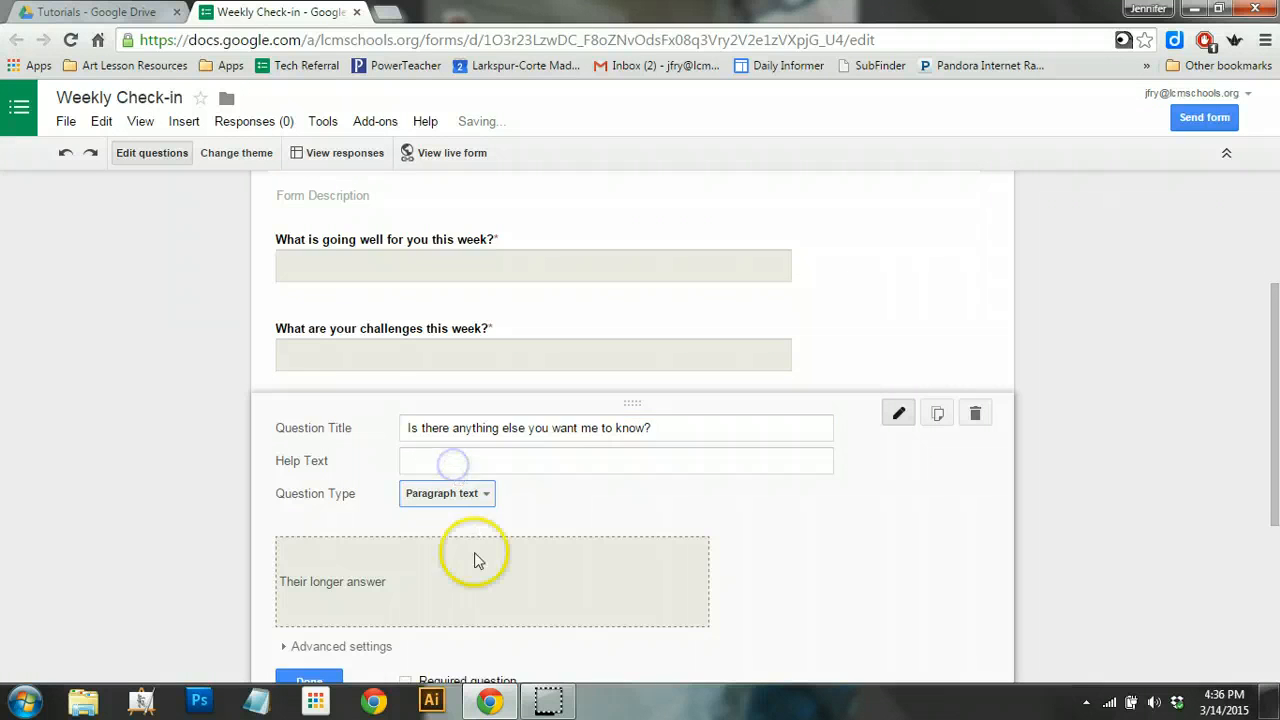
scroll(449, 500, down, 3)
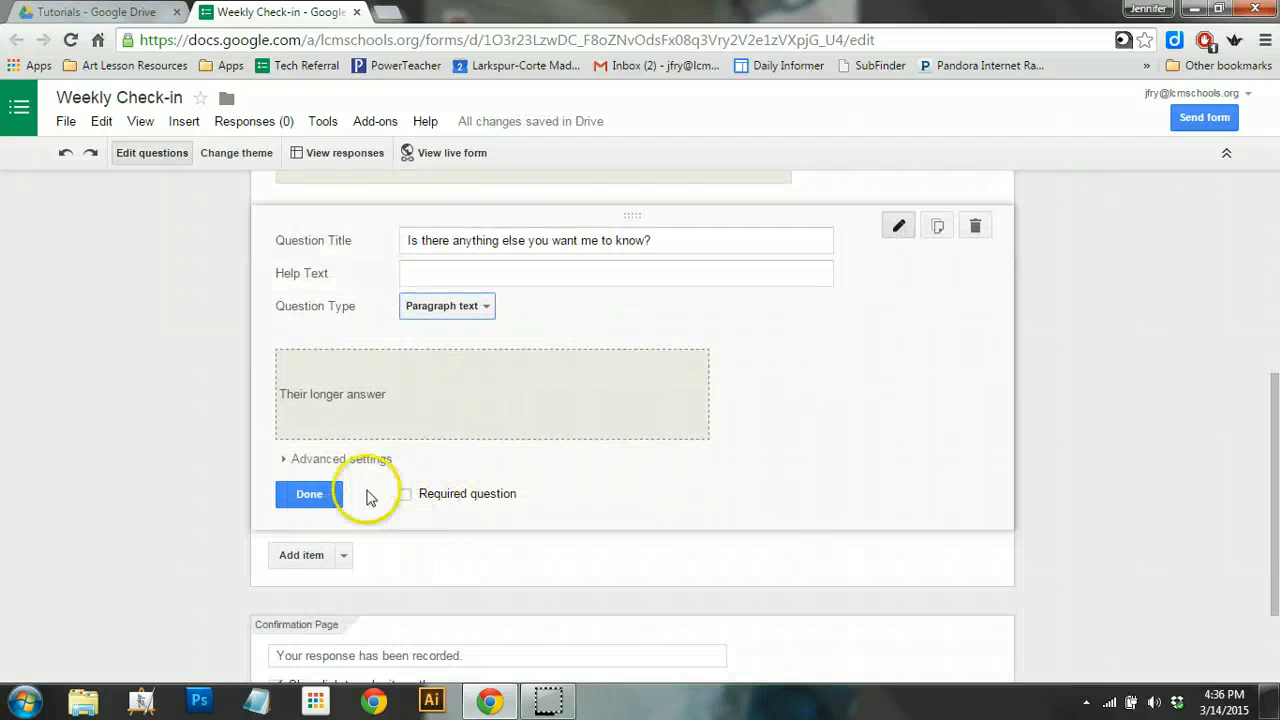
click(307, 495)
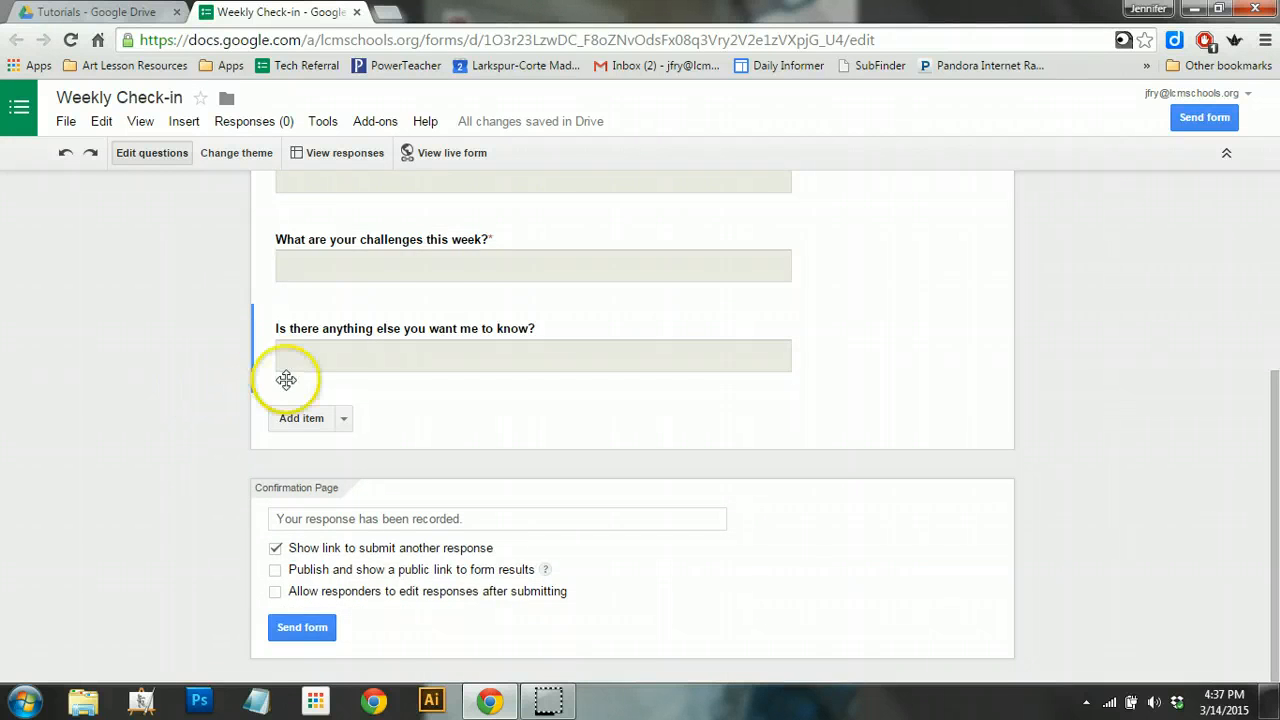
Add a required Text question titled "First Name" and move it above all the other questions in the form
scroll(290, 370, up, 3)
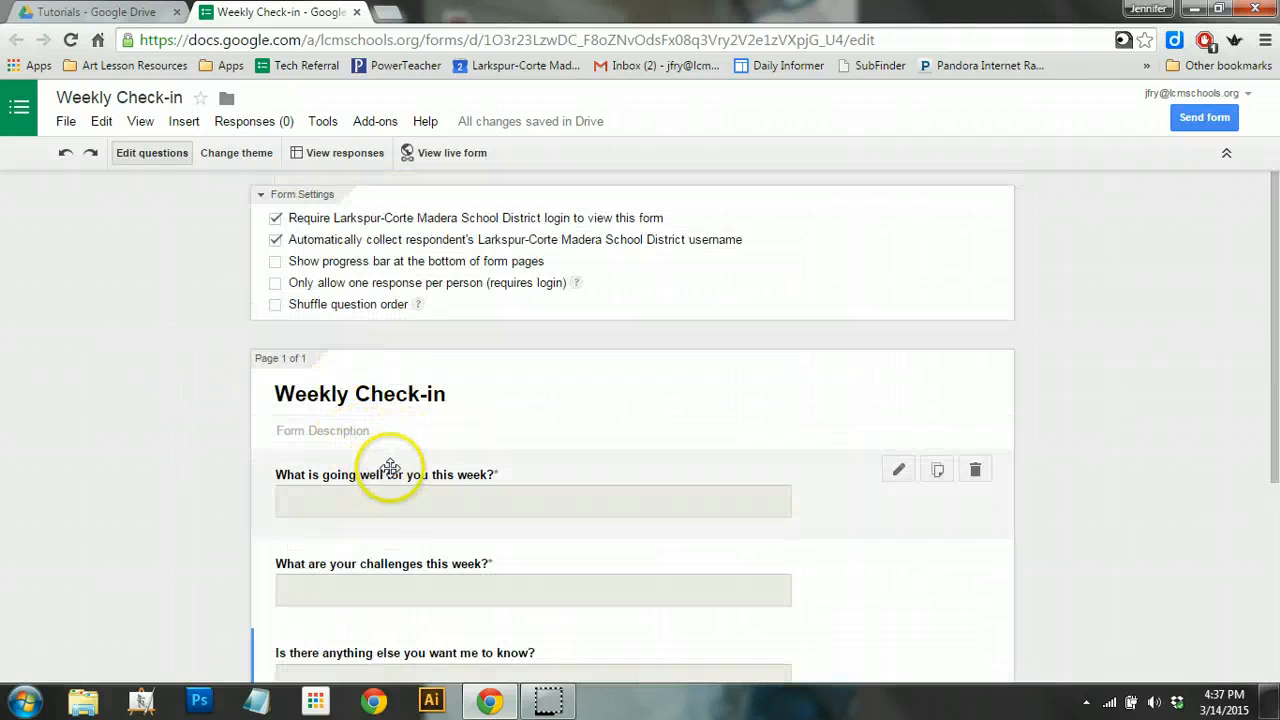
scroll(214, 443, down, 3)
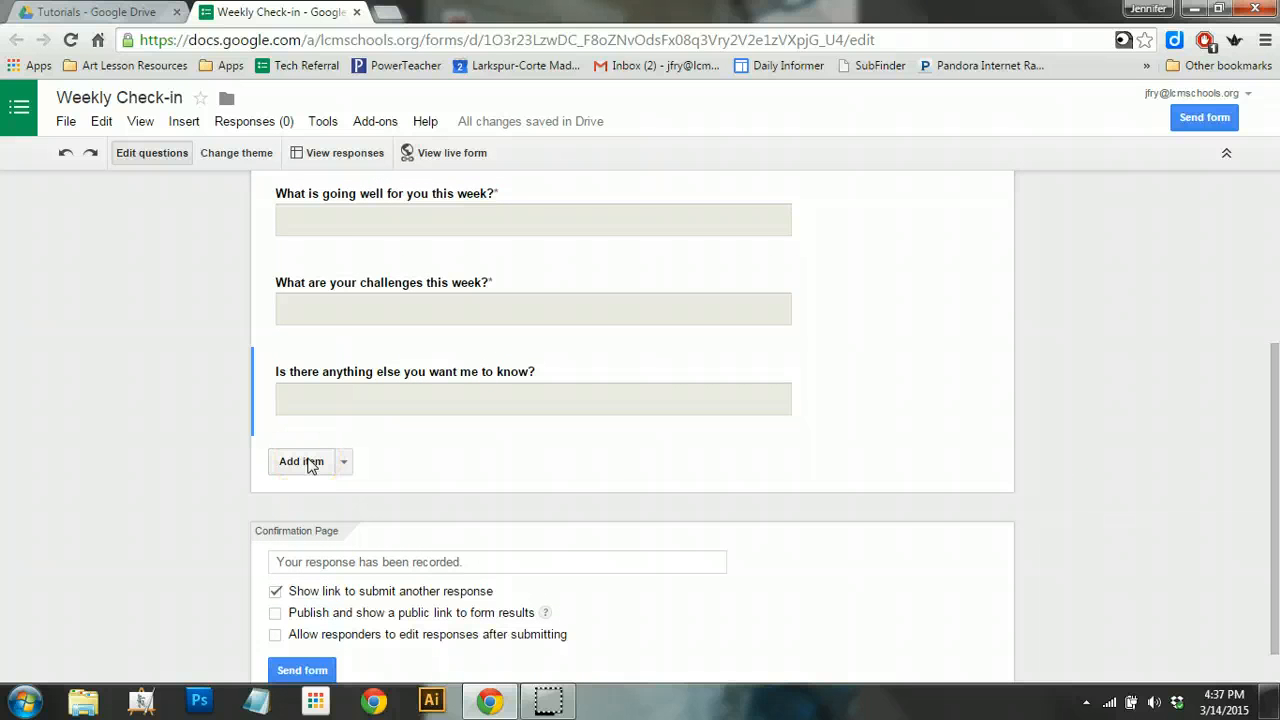
click(302, 461)
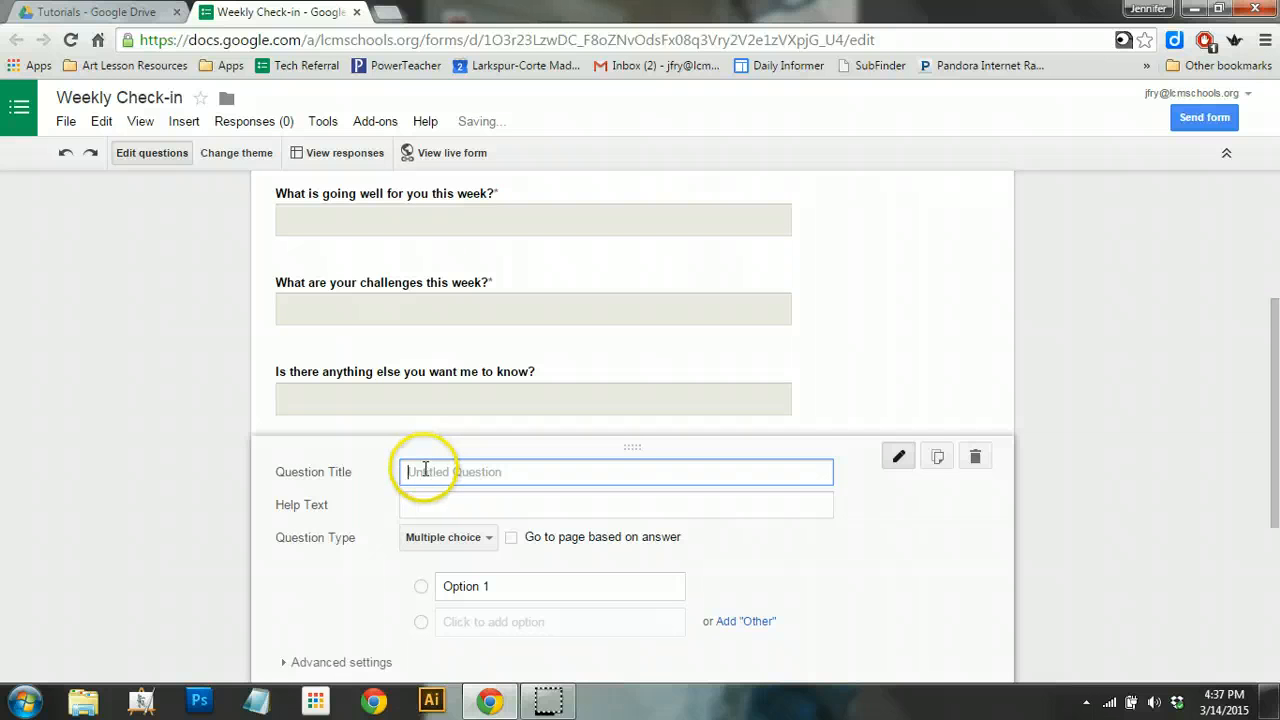
text(First N)
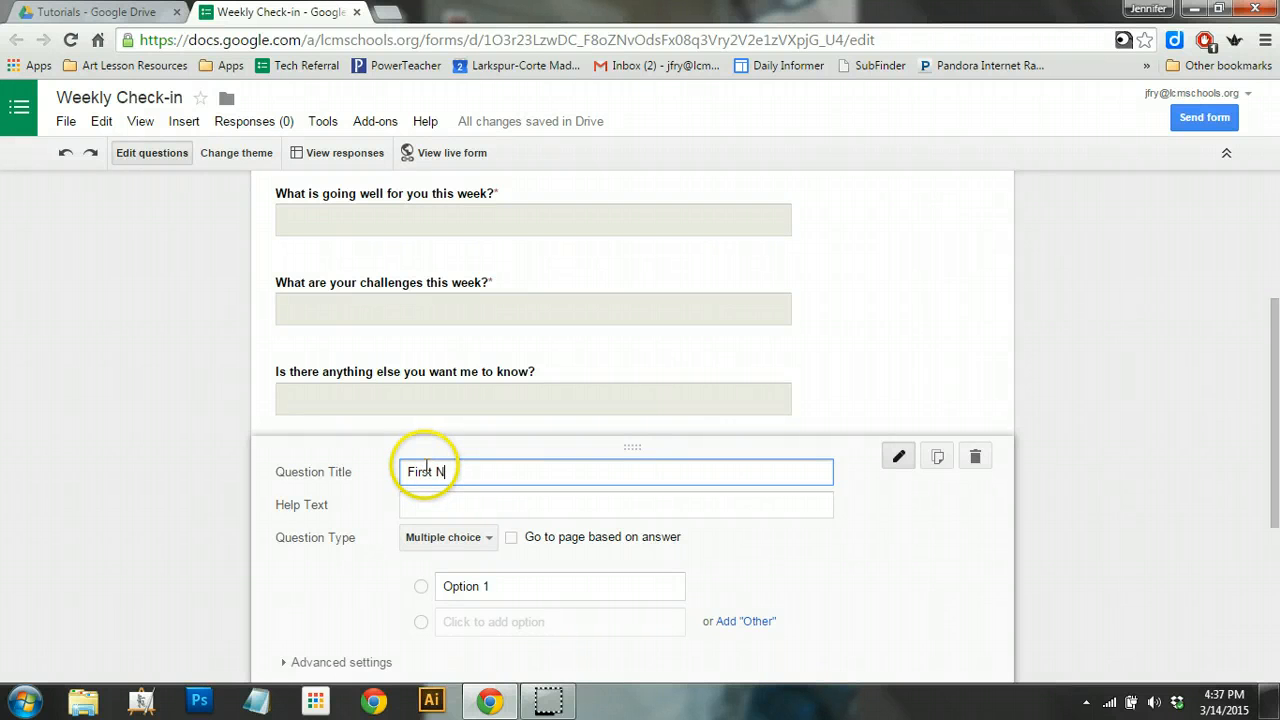
text(ame)
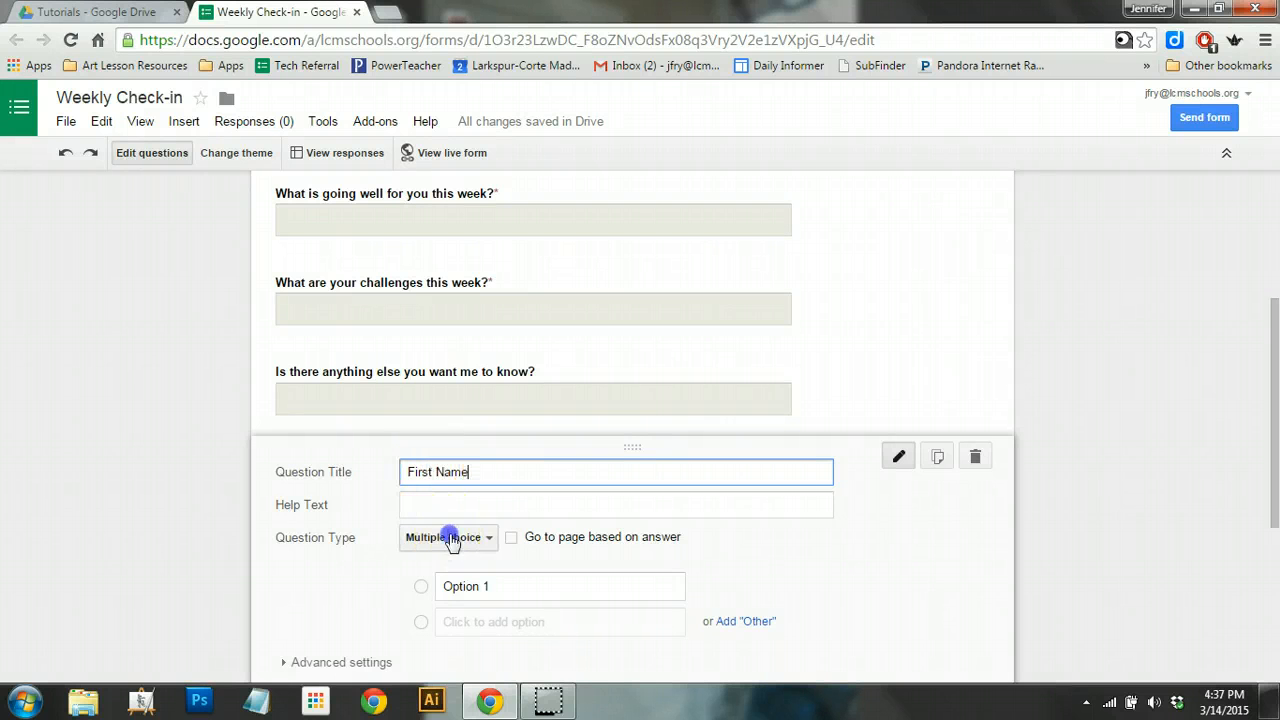
click(452, 537)
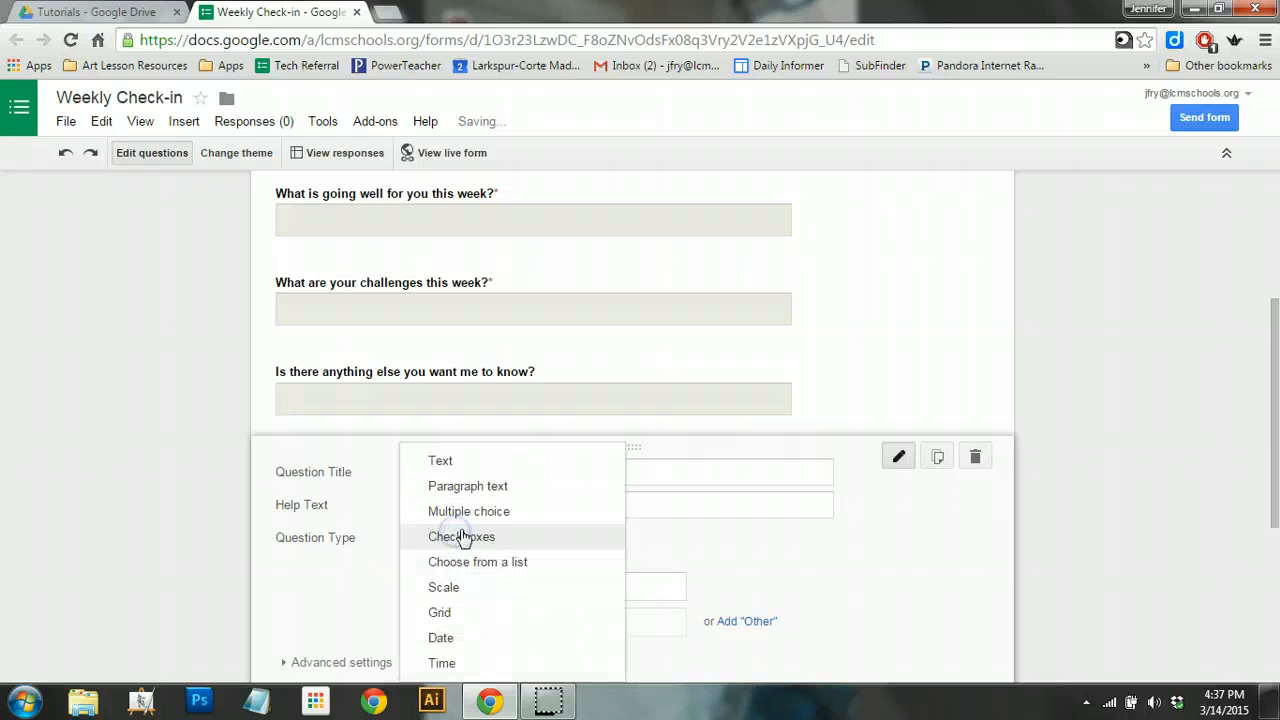
click(460, 461)
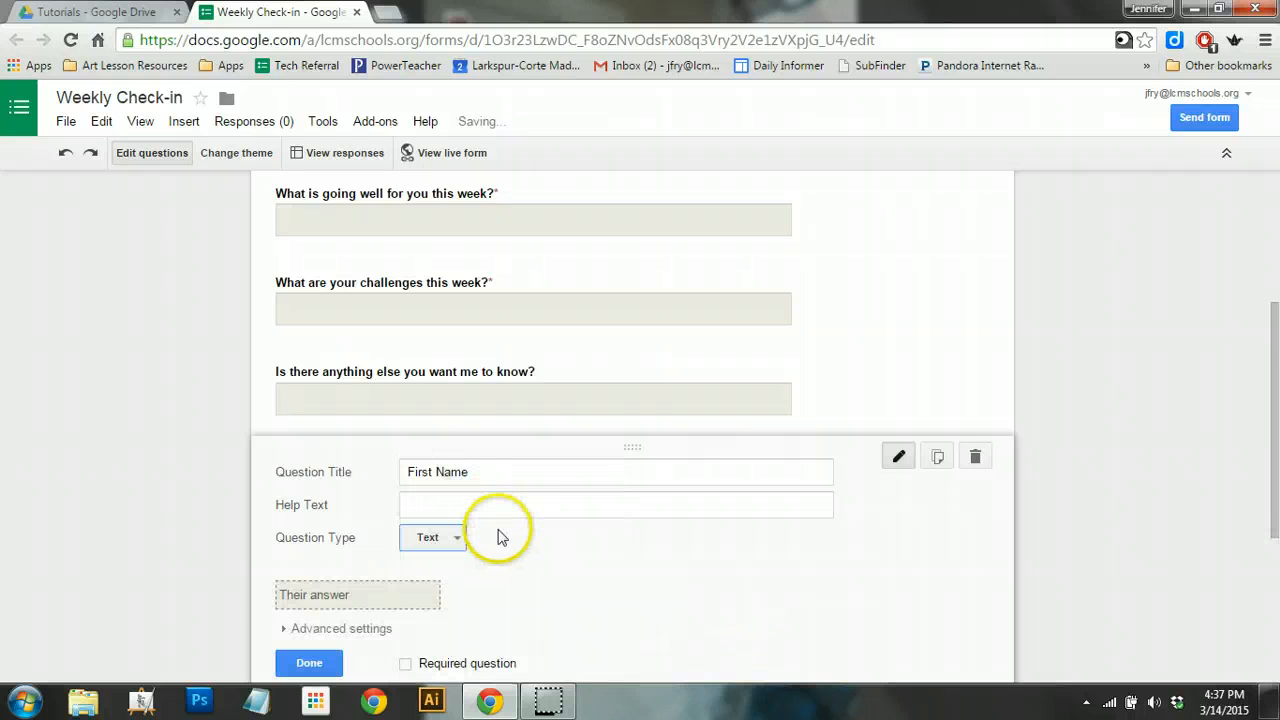
scroll(500, 534, down, 1)
click(408, 571)
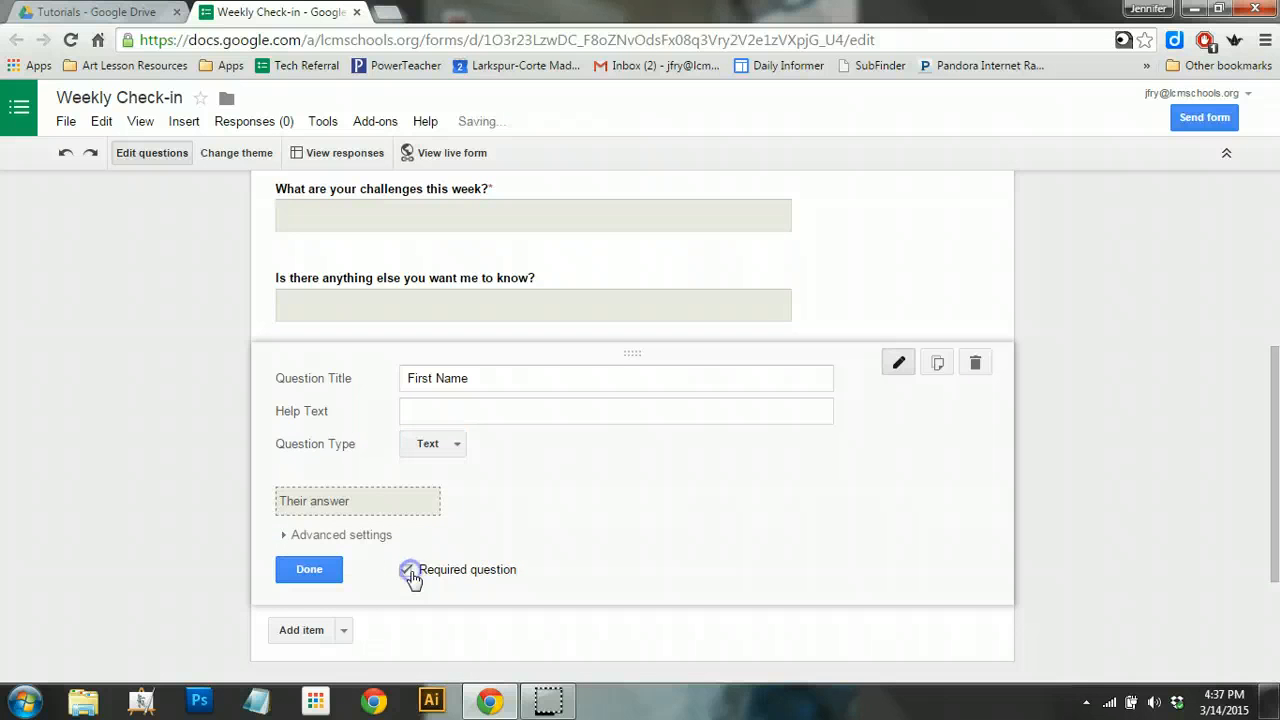
click(309, 570)
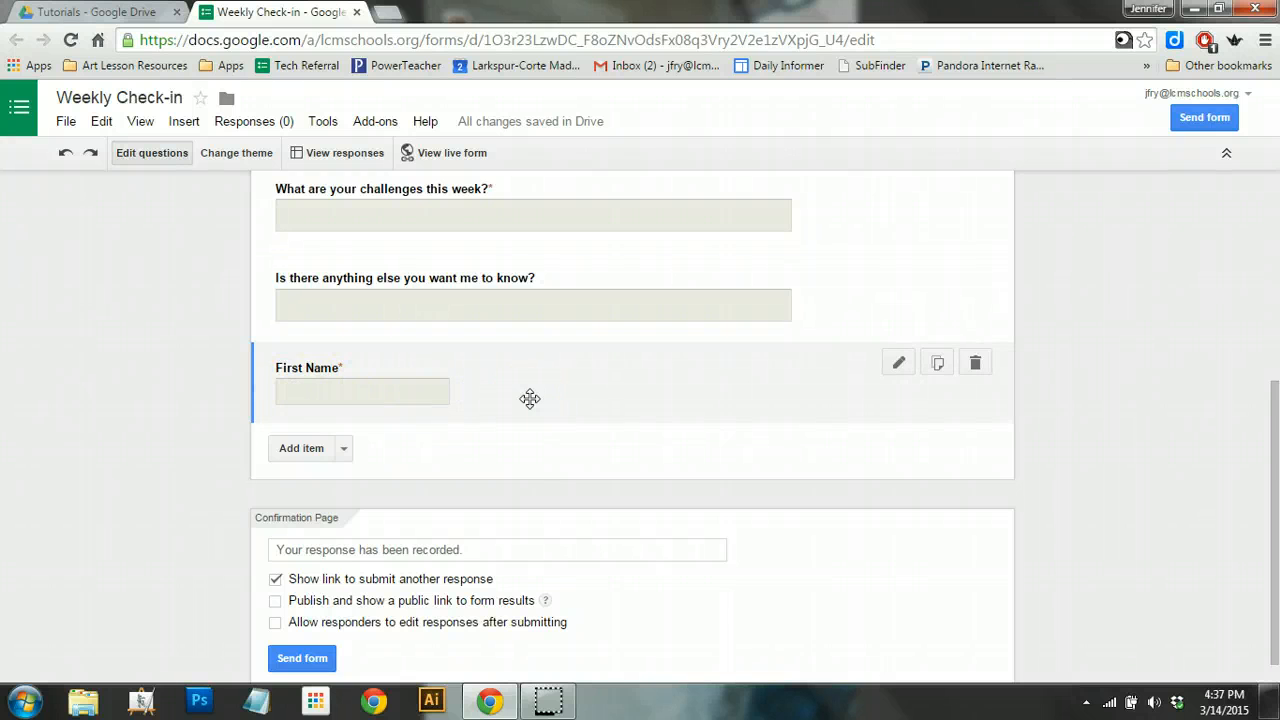
drag(531, 399, 494, 480)
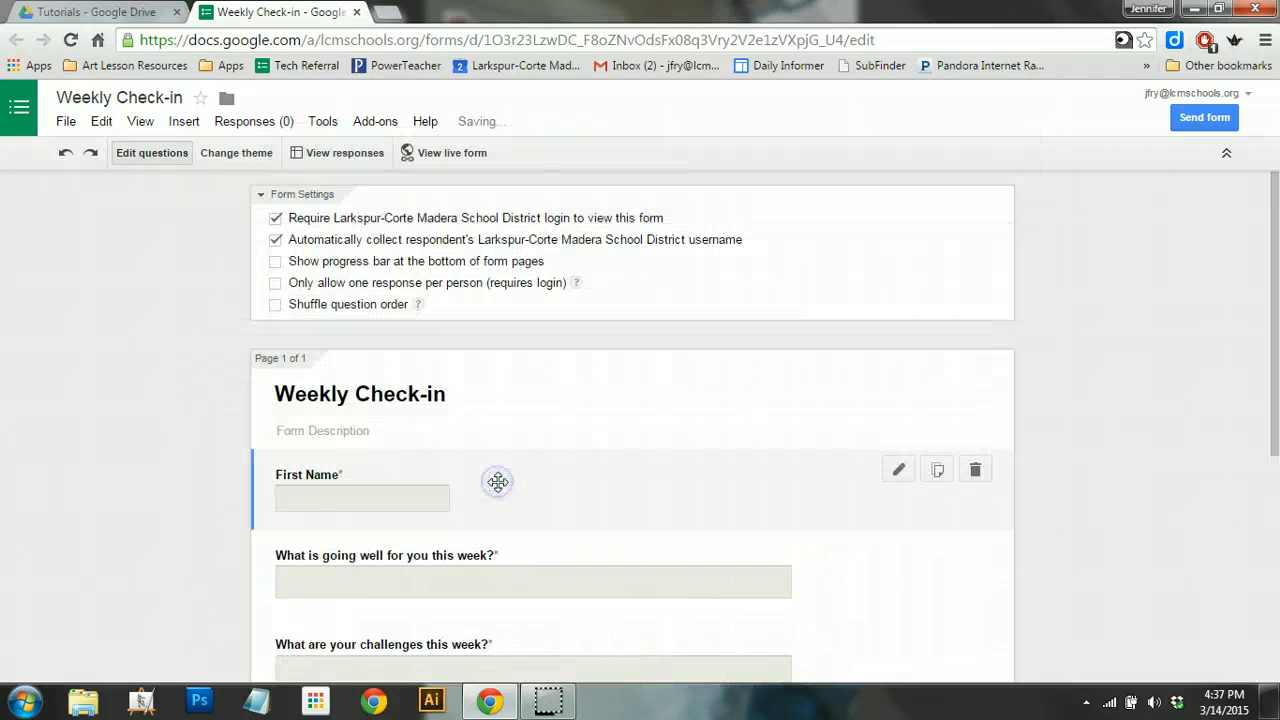
On the confirmation page, turn off the link to submit another response and allow responders to edit responses after submitting
scroll(40, 305, down, 1)
scroll(66, 294, down, 1)
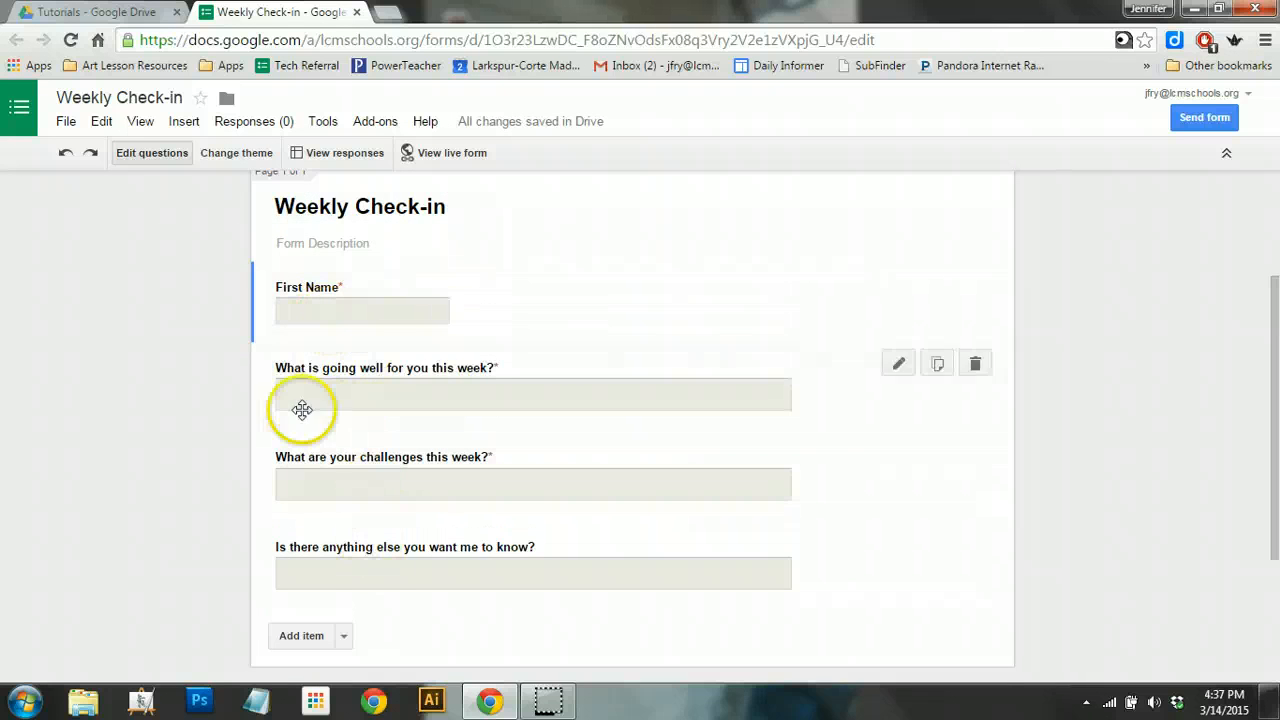
scroll(50, 430, down, 2)
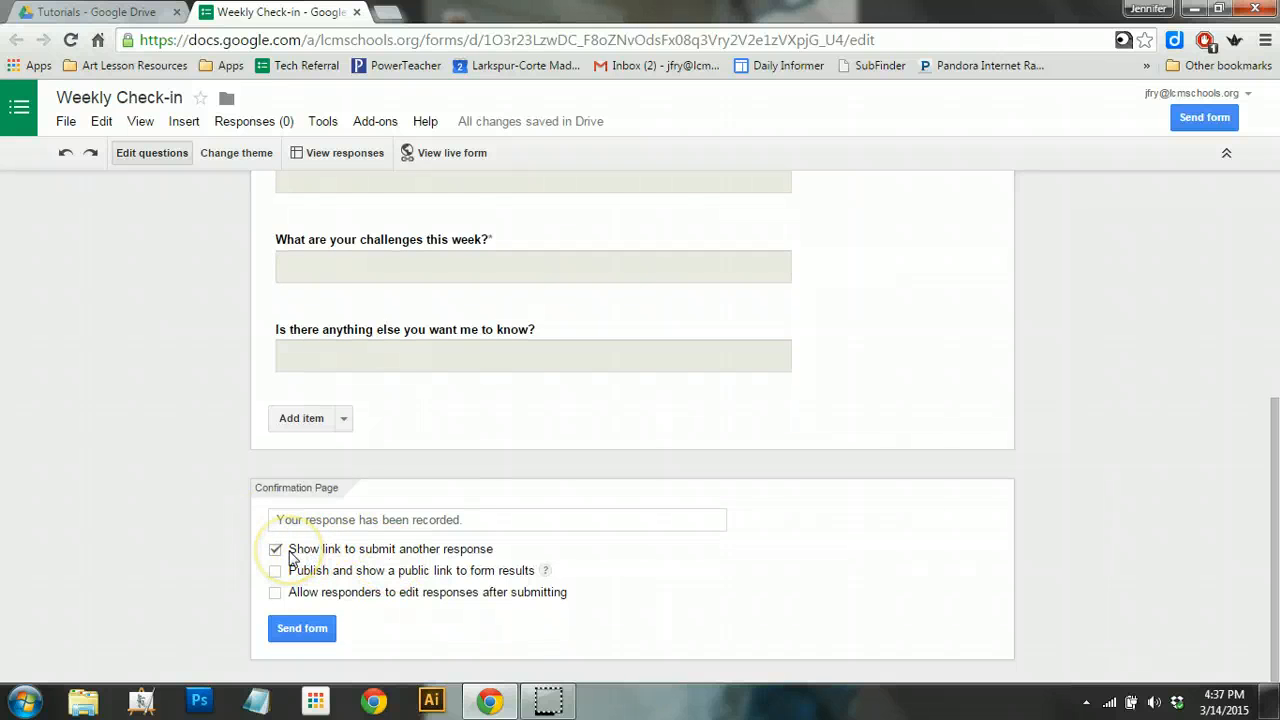
click(276, 553)
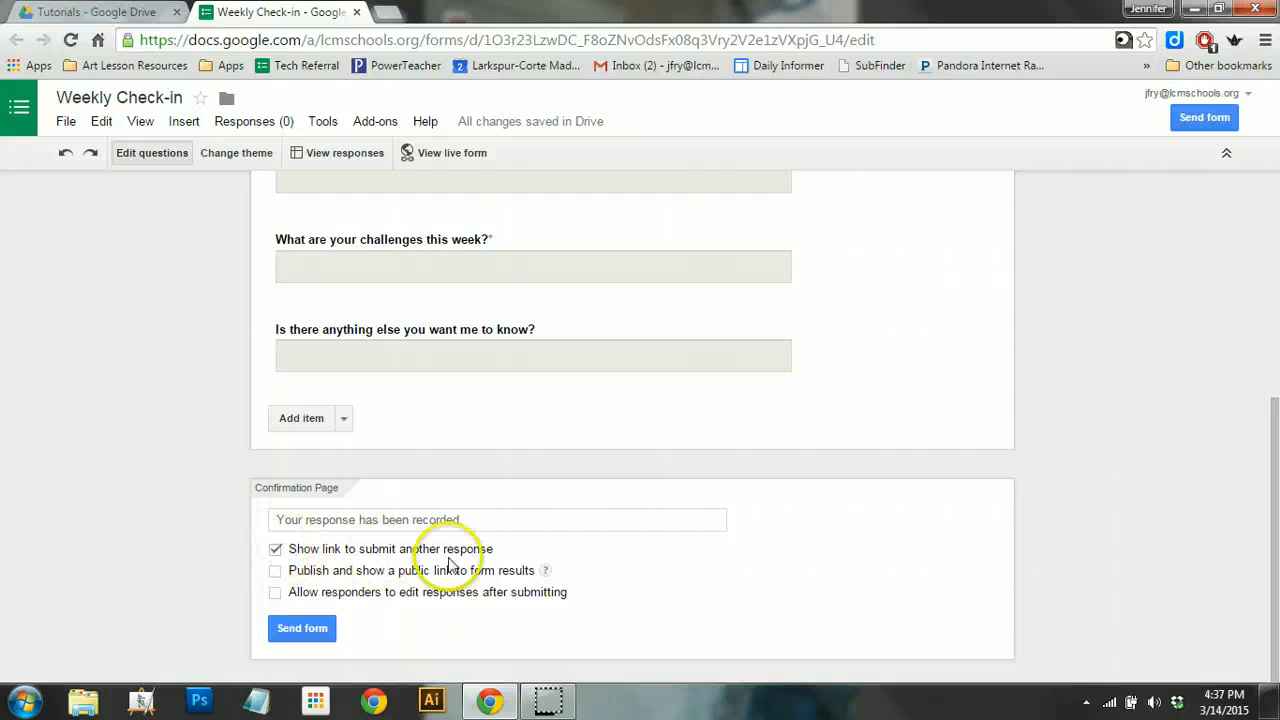
click(276, 552)
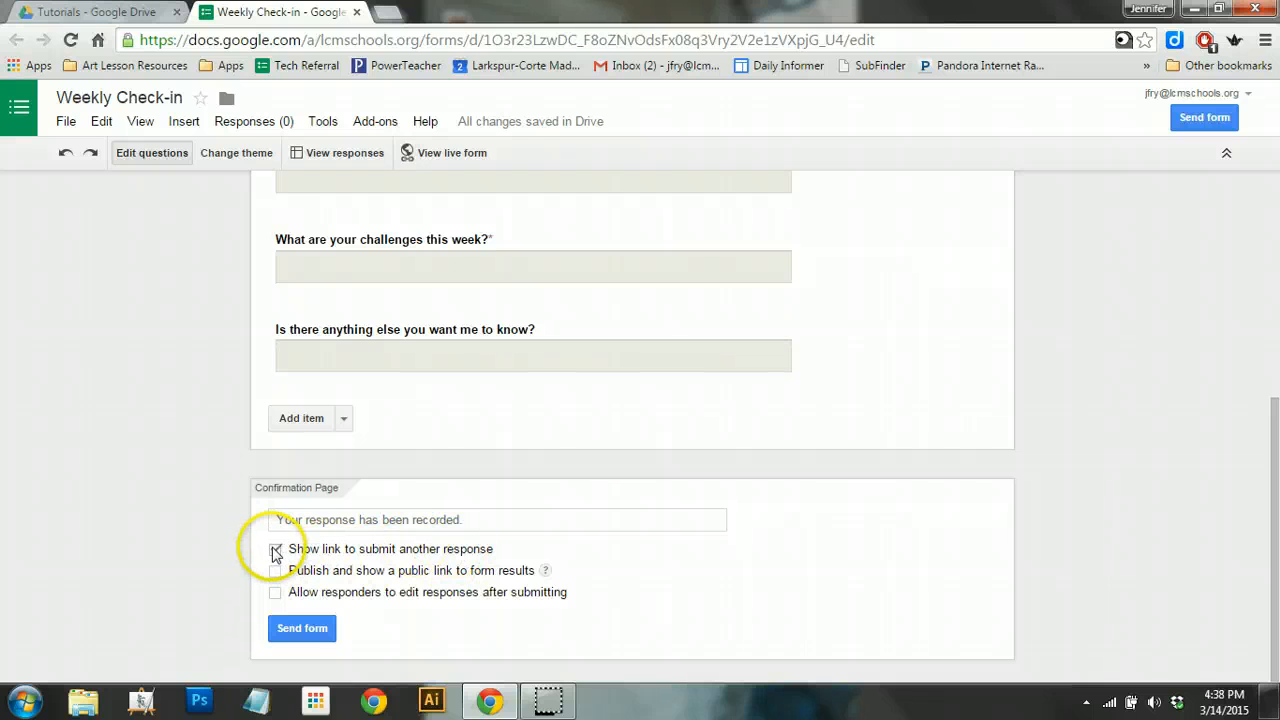
click(276, 552)
click(277, 570)
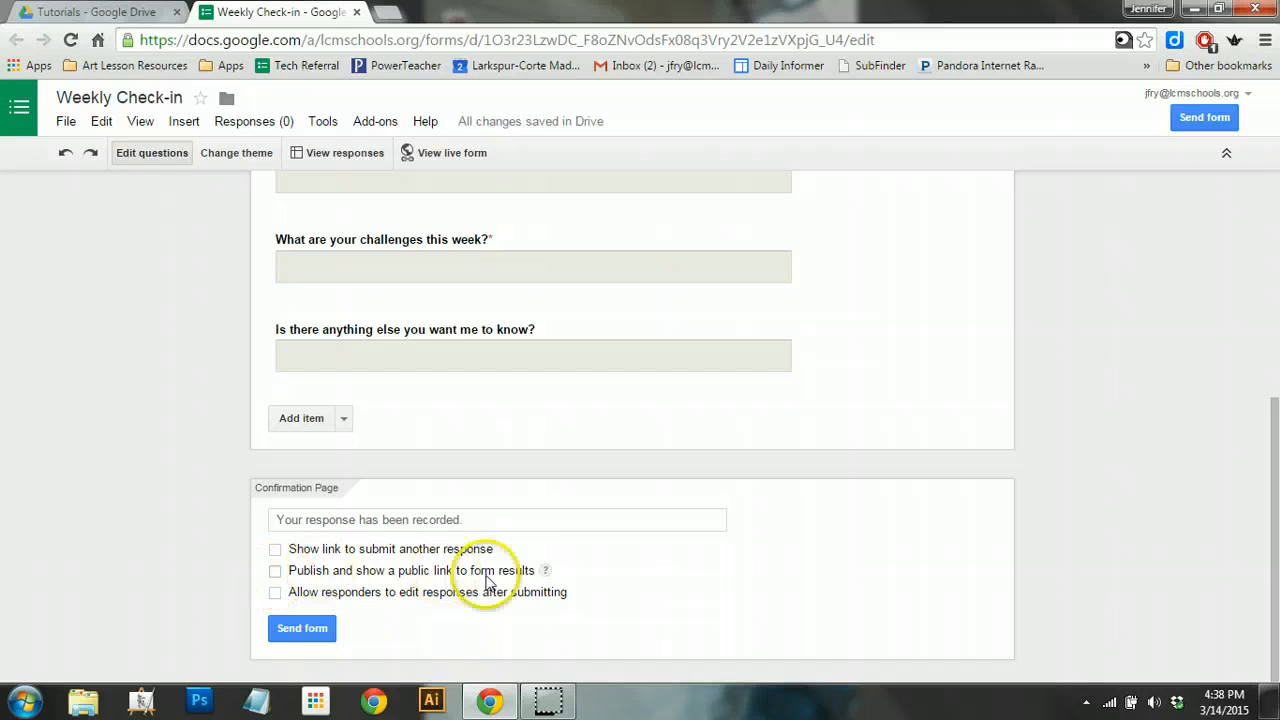
click(276, 594)
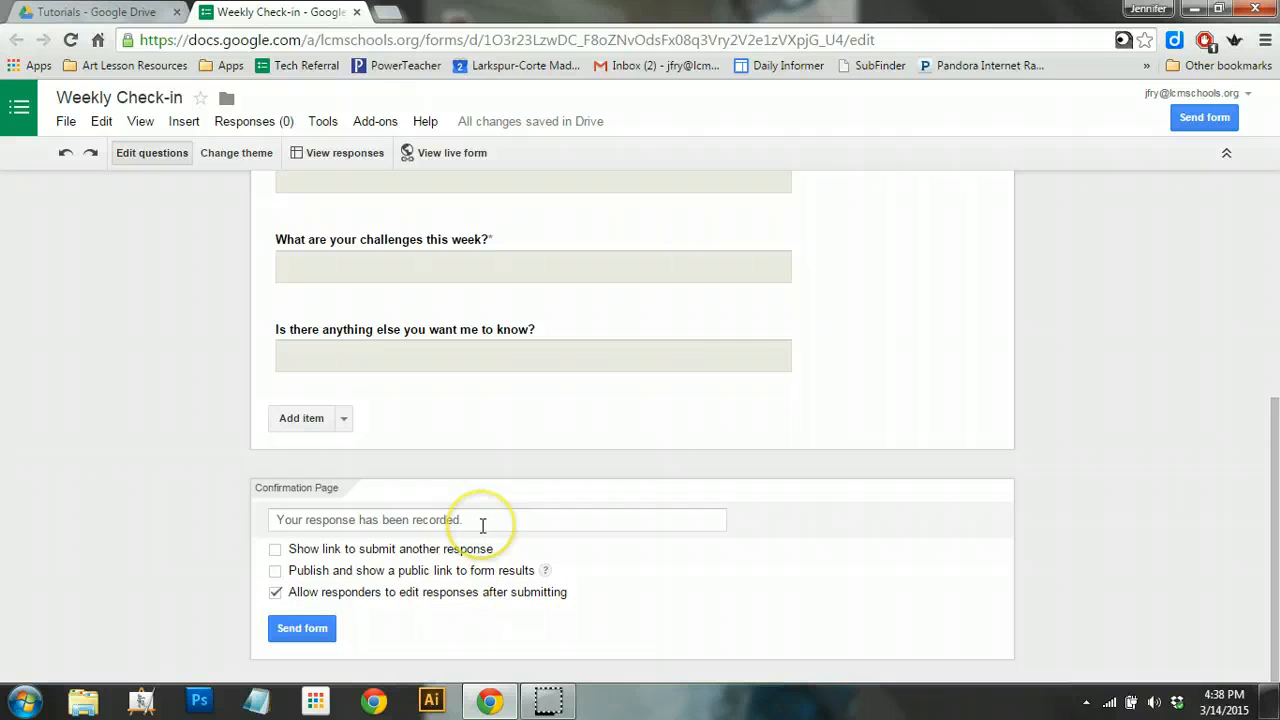
drag(480, 521, 229, 496)
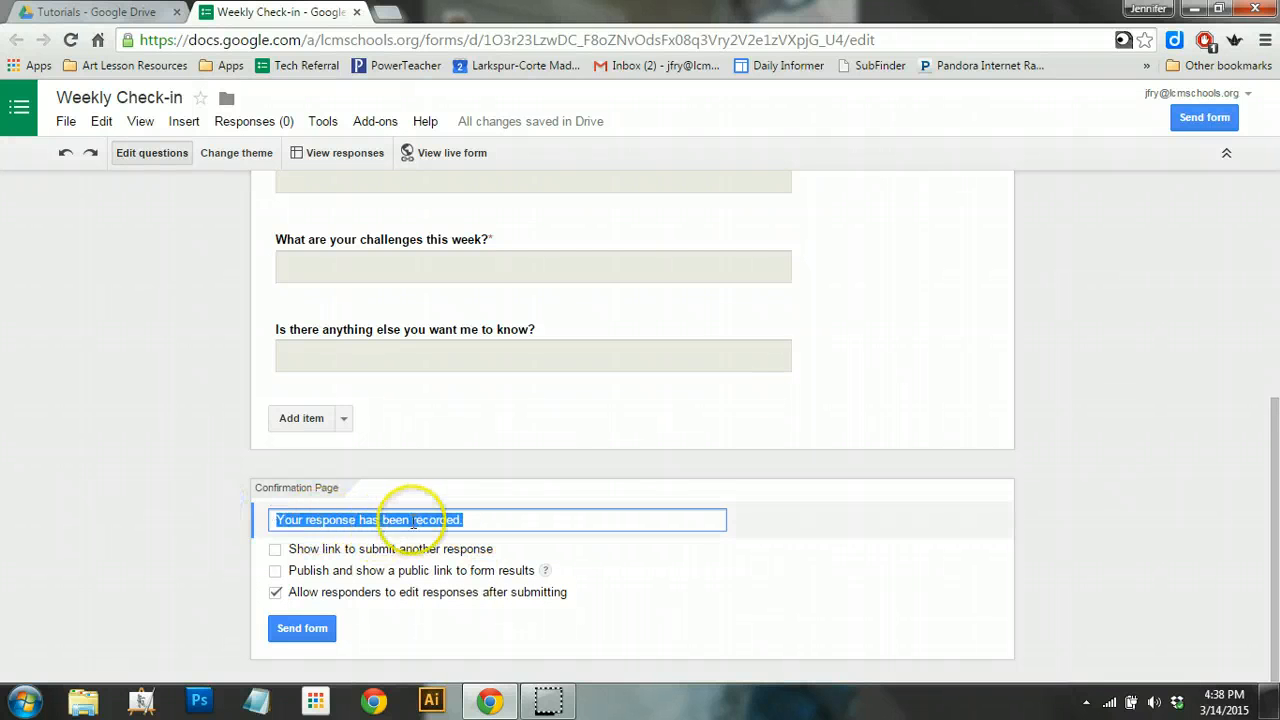
click(472, 520)
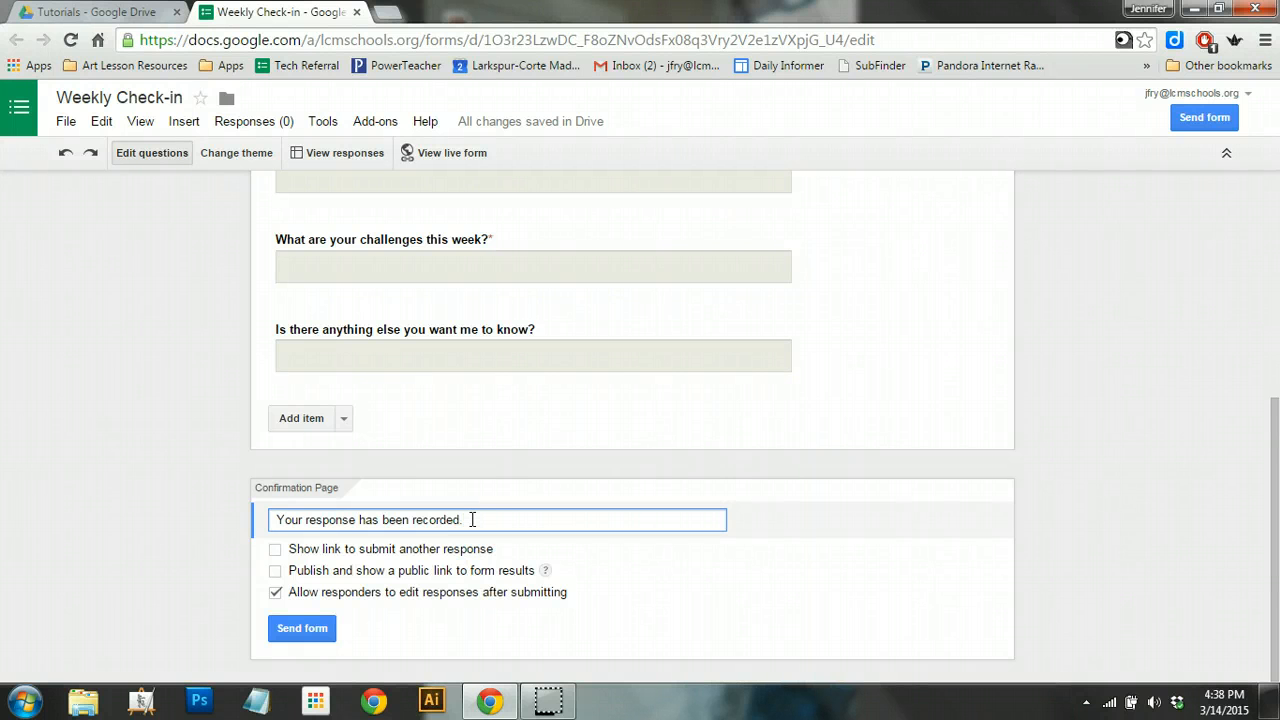
Open the form's sending options and switch the share link to a short URL
click(310, 628)
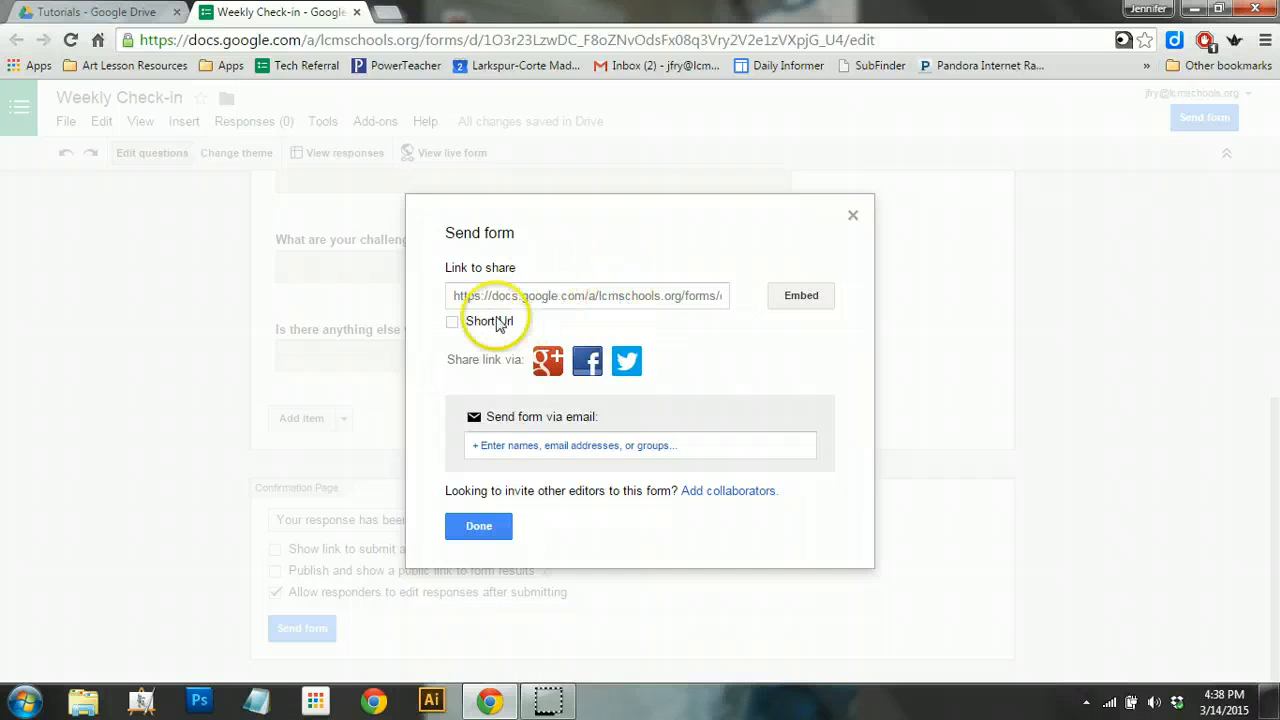
click(476, 323)
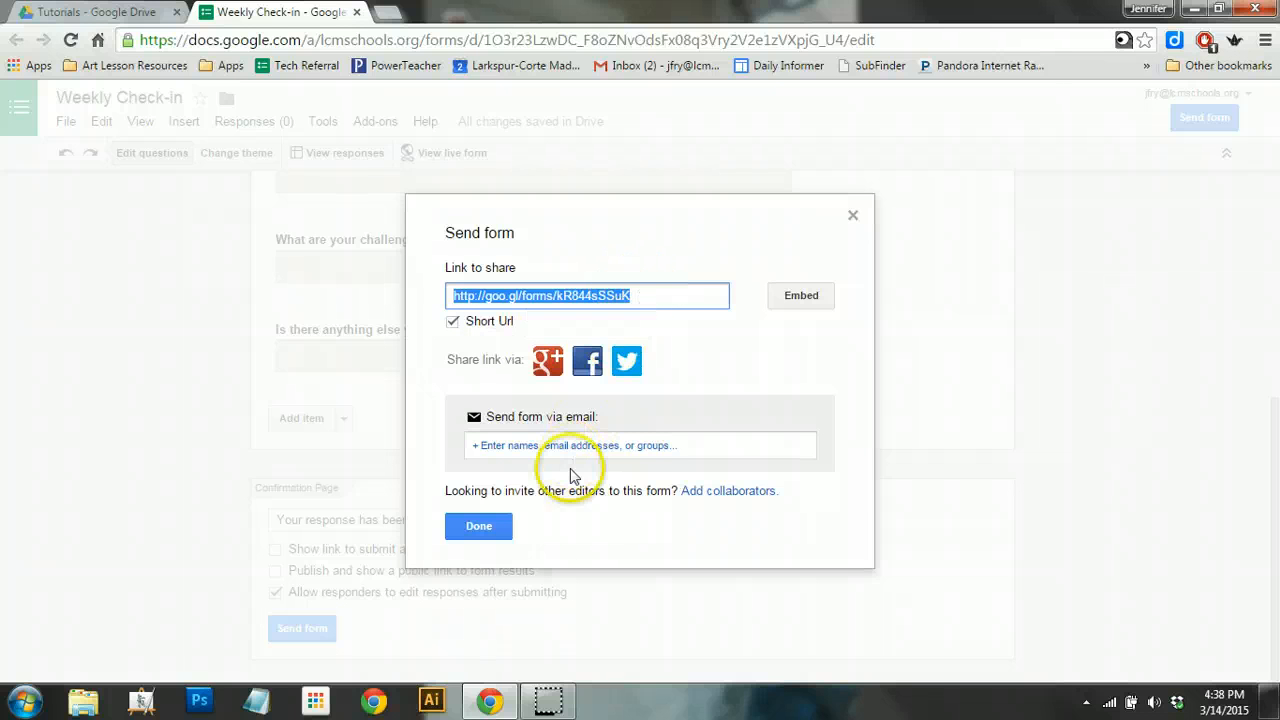
Add the form owner's own e-mail address as recipient and exclude the form itself from the e-mail
click(542, 446)
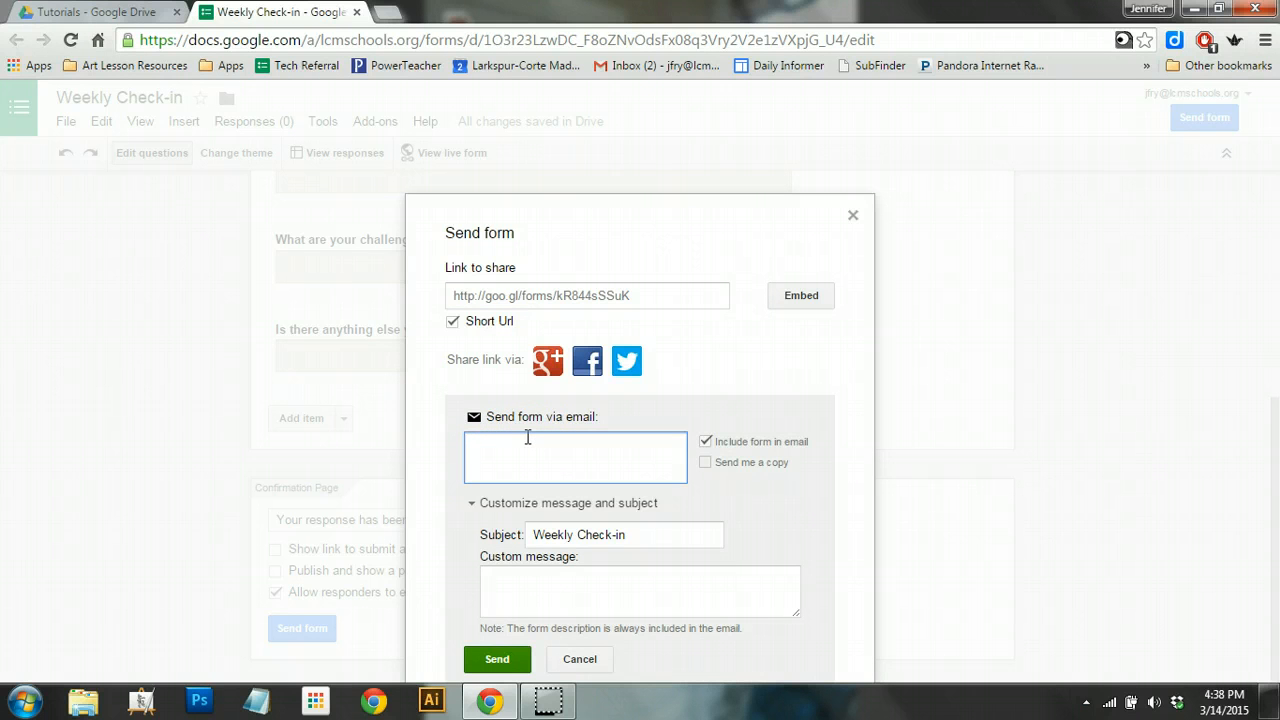
text(jfry)
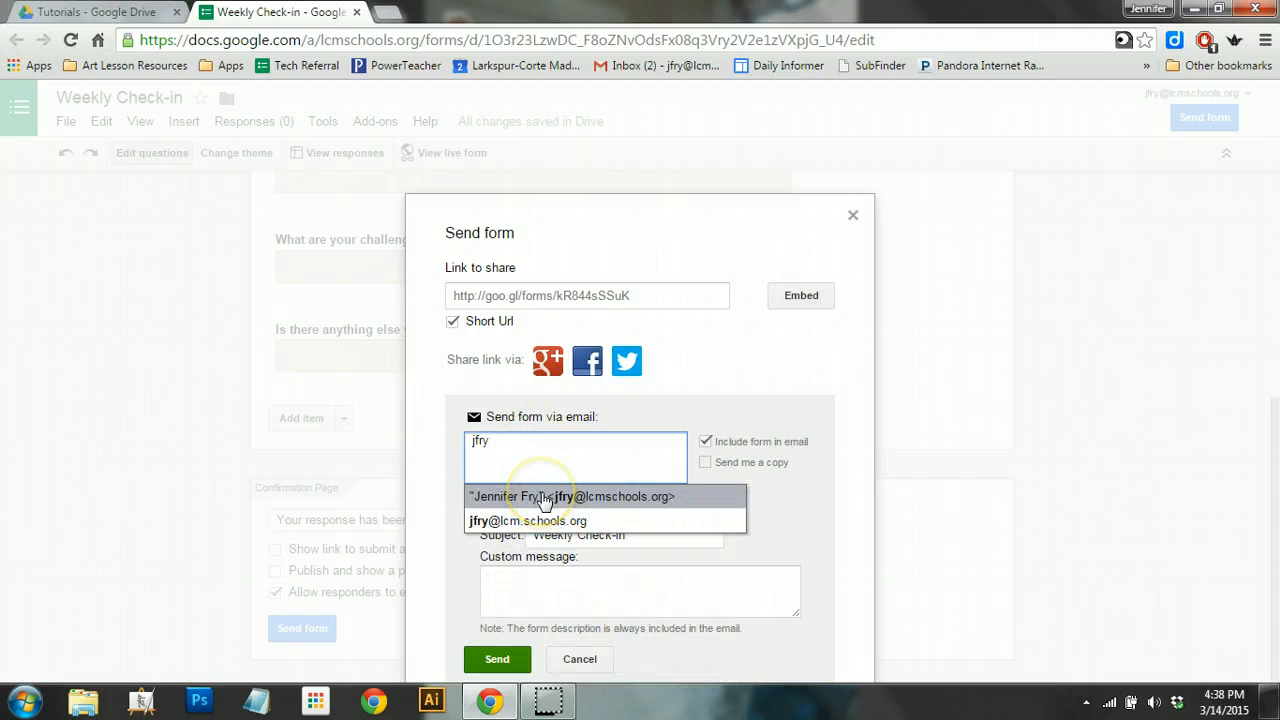
click(543, 498)
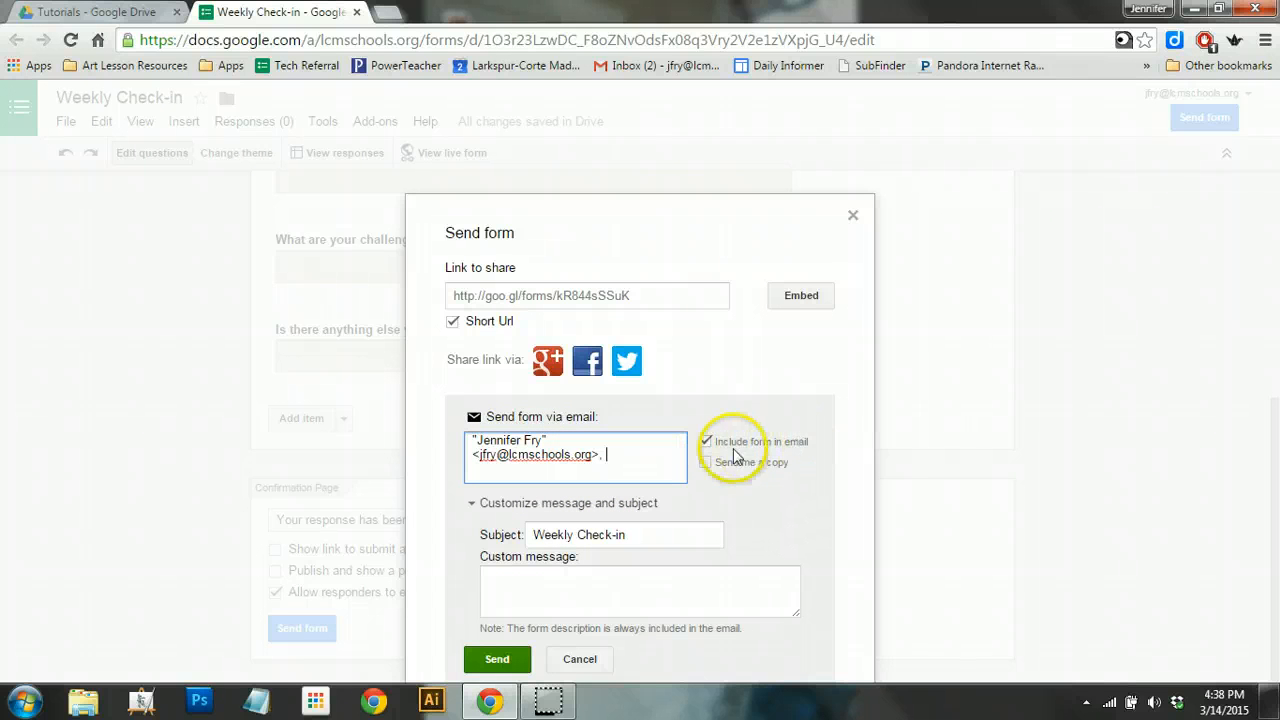
click(706, 443)
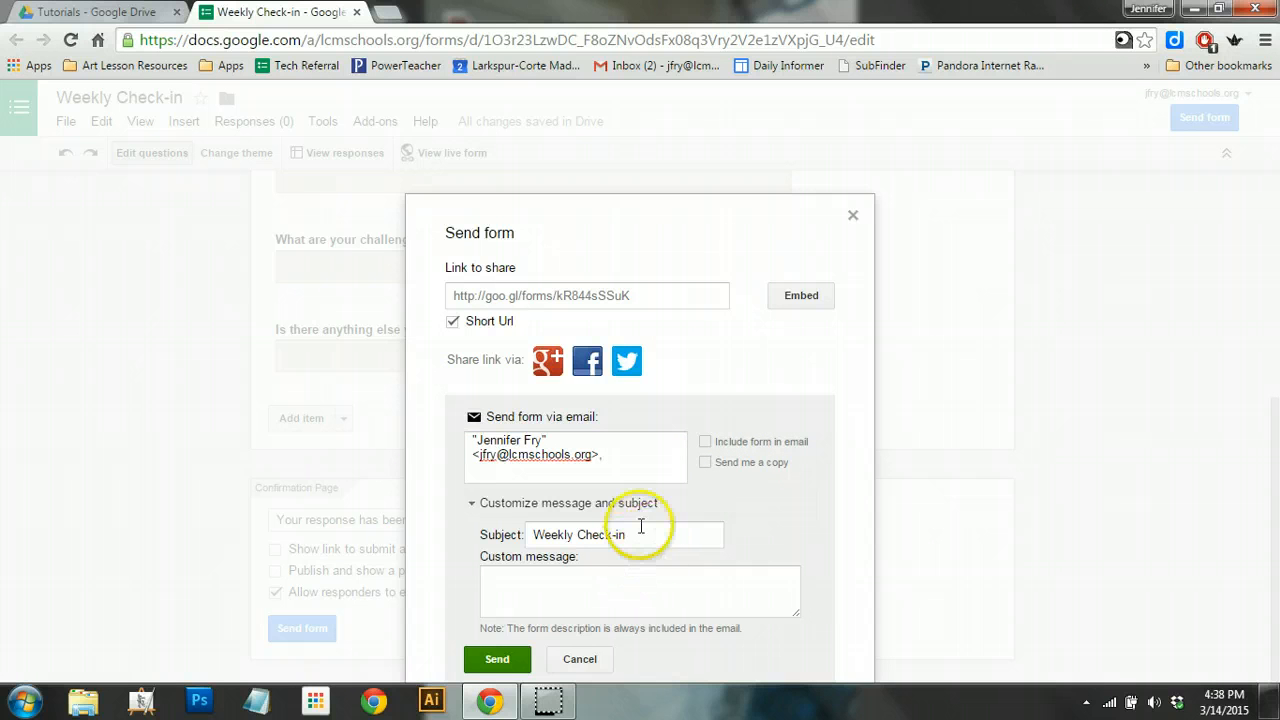
drag(574, 180, 522, 268)
click(566, 242)
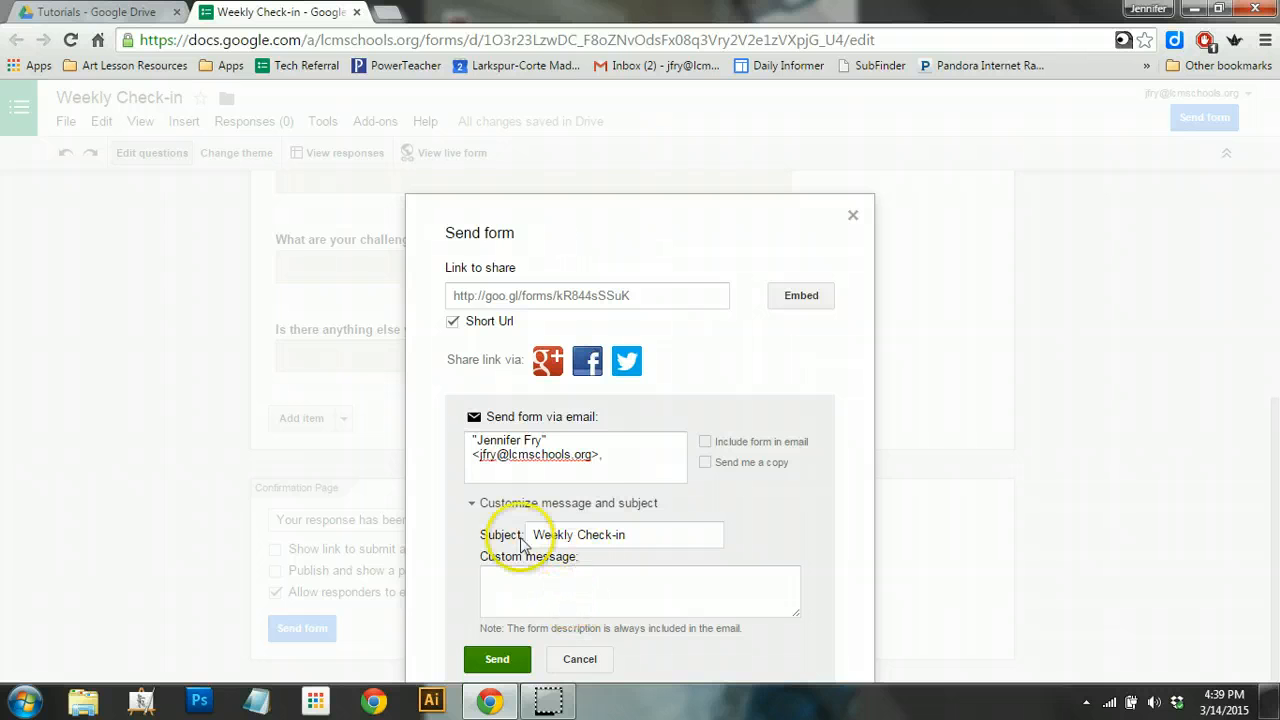
Set the subject to "Weekly Check-in for March 20", add the message "To be completed in class." and send the e-mail
double_click(642, 532)
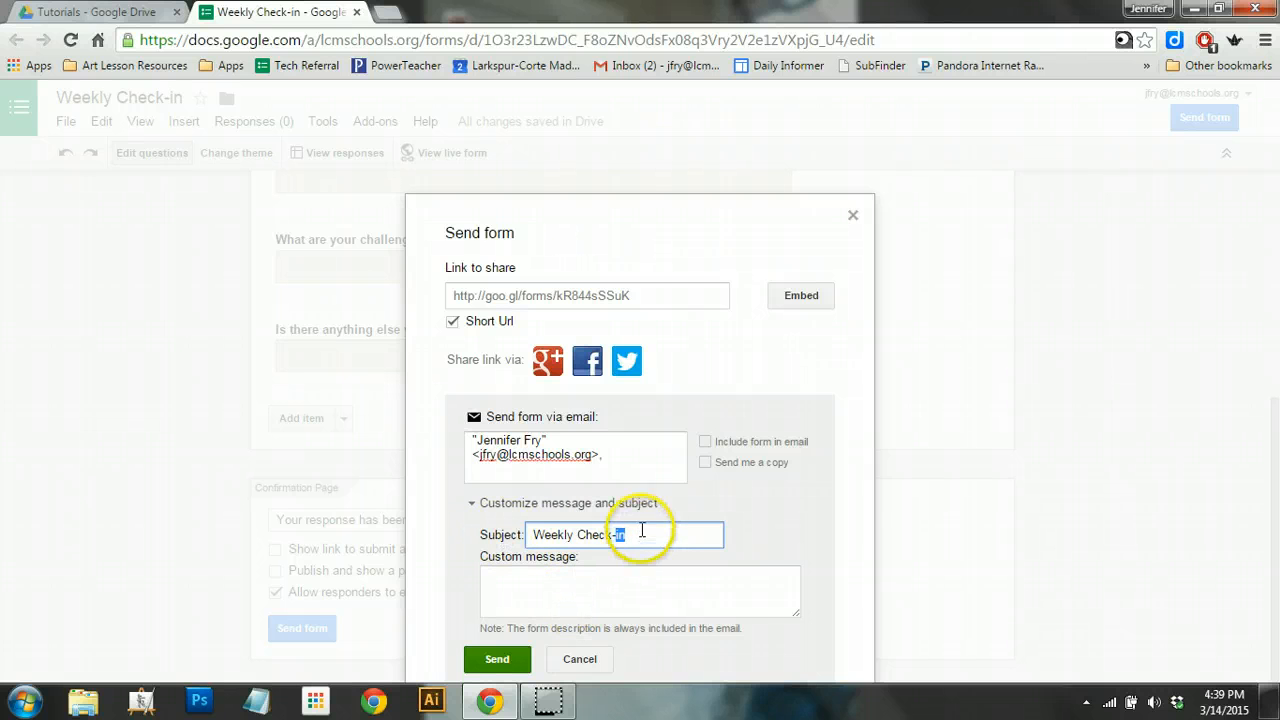
click(683, 534)
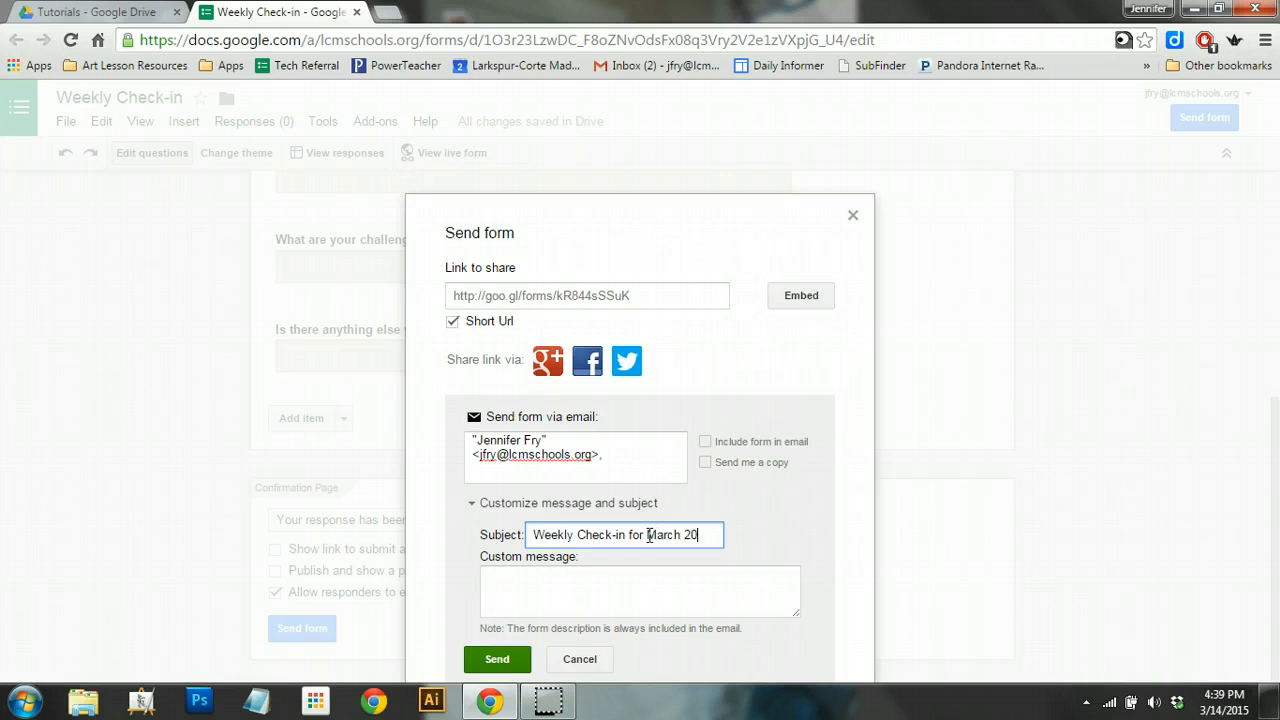
click(560, 601)
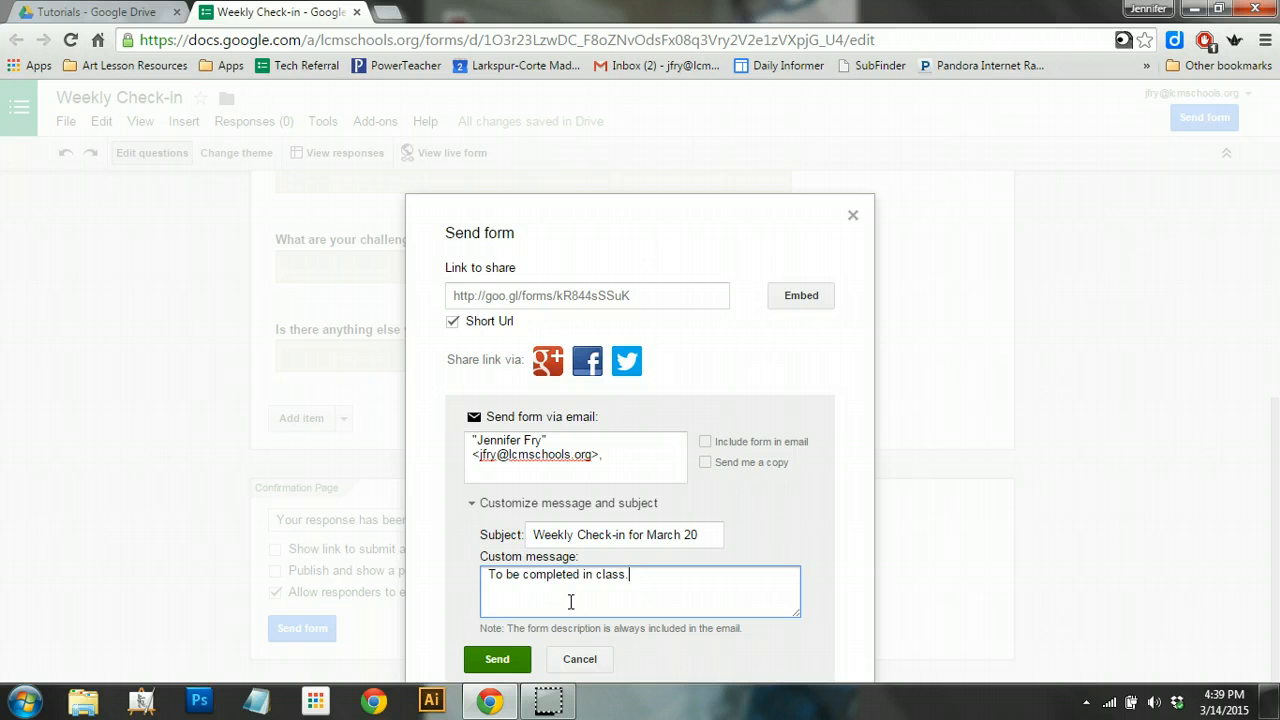
click(502, 660)
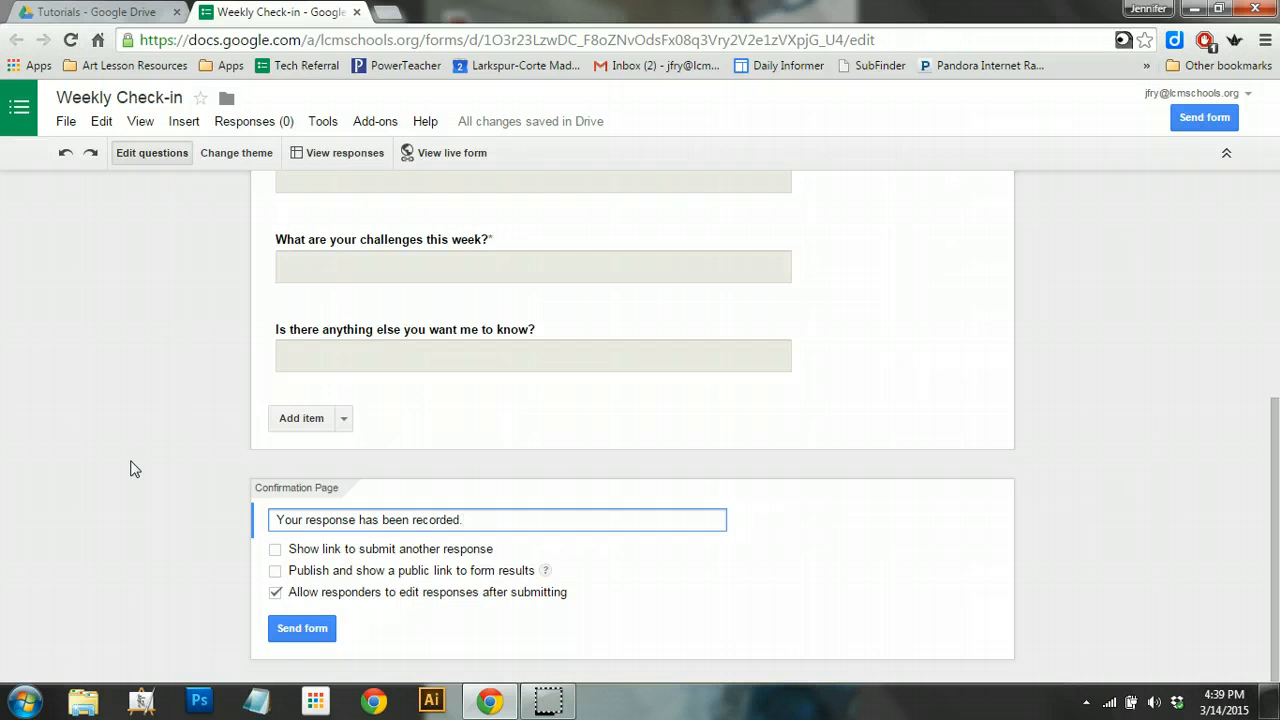
Switch to Gmail, open the "Weekly Check-in for March 20" message and follow its link to the live form, closing the mail page
click(129, 452)
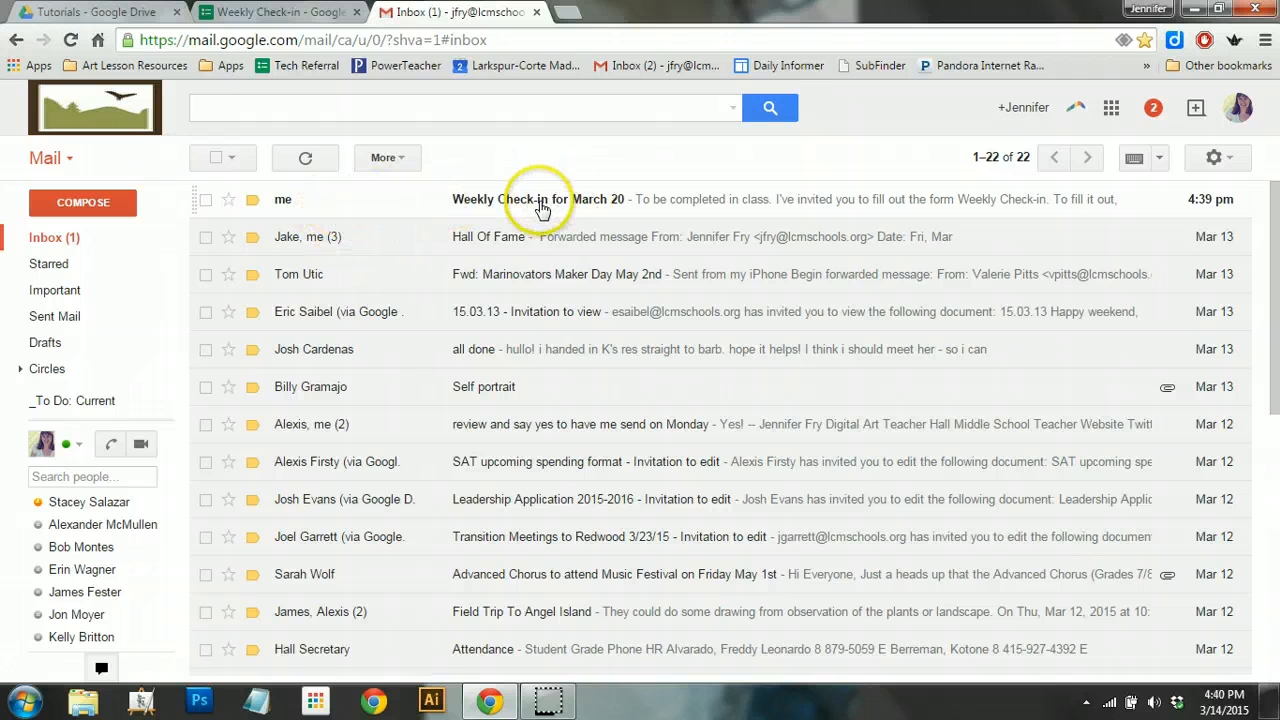
click(541, 205)
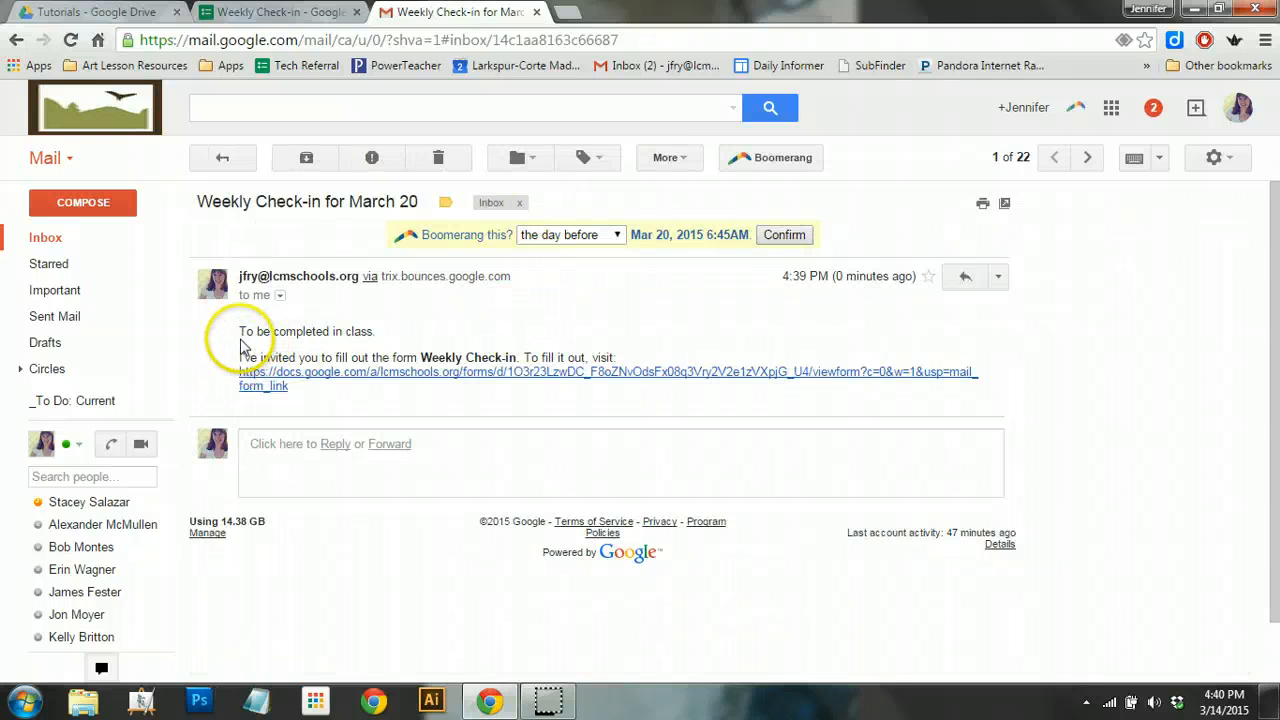
click(329, 383)
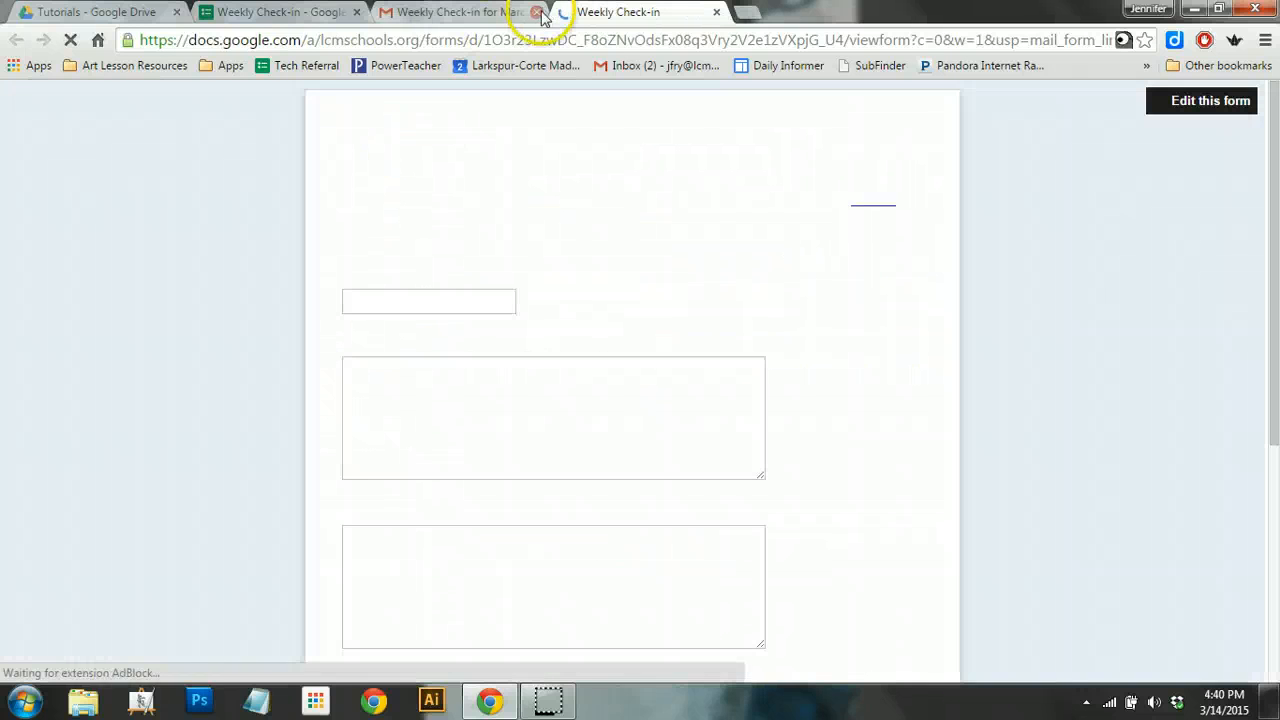
click(537, 12)
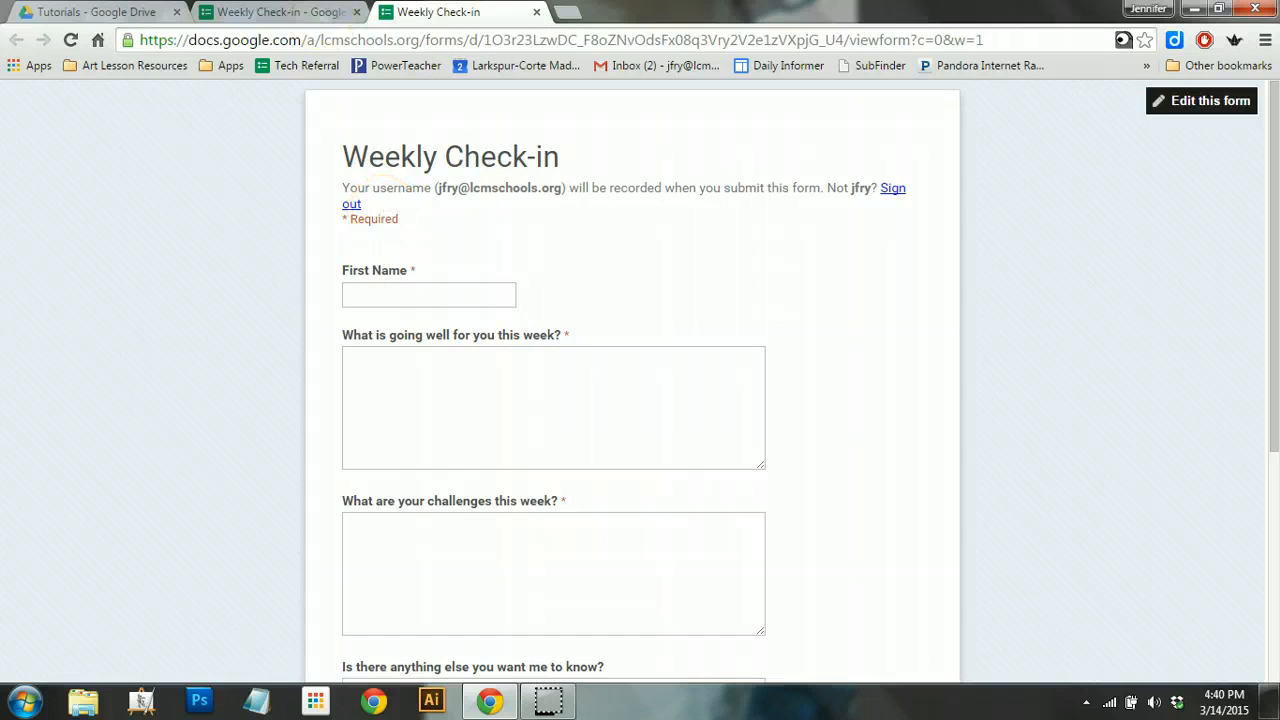
click(280, 12)
scroll(408, 398, up, 2)
scroll(408, 398, up, 1)
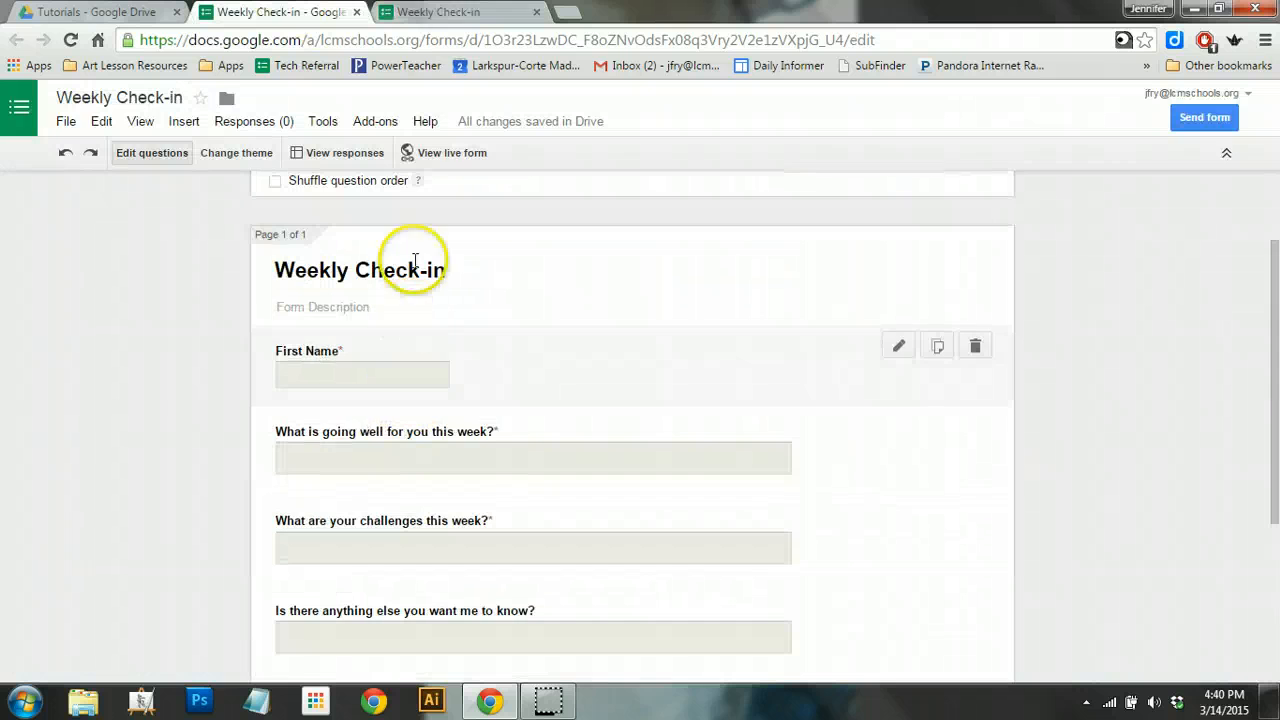
click(410, 11)
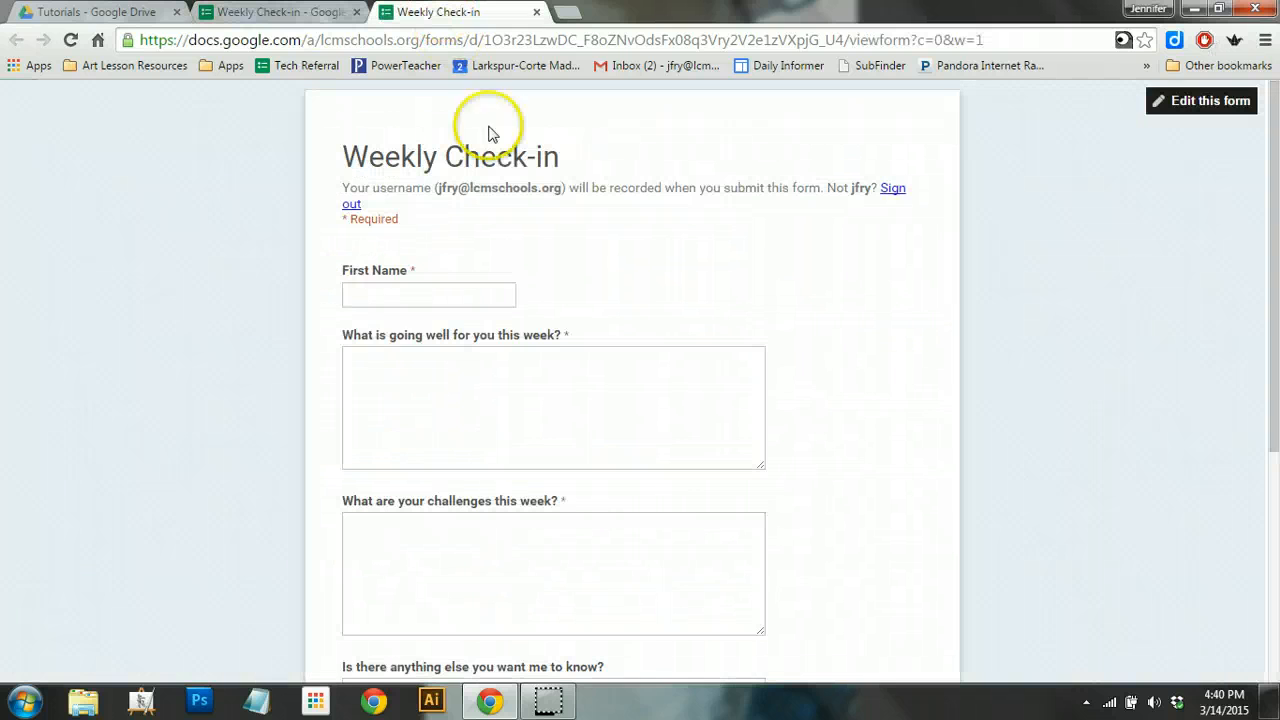
Fill in the live form with the respondent's first name and answers about liking the project, trouble remembering shortcut keys and a request to change seats
click(411, 294)
text(Jennif)
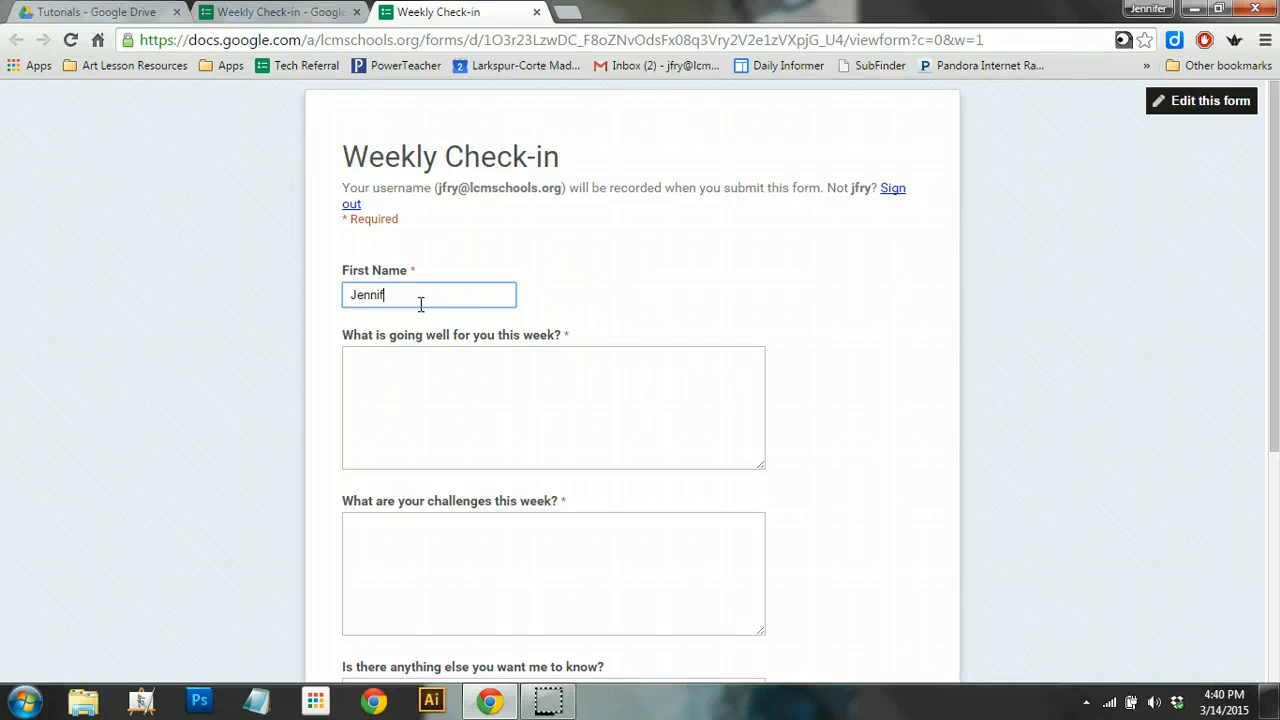
text(er)
key(Tab)
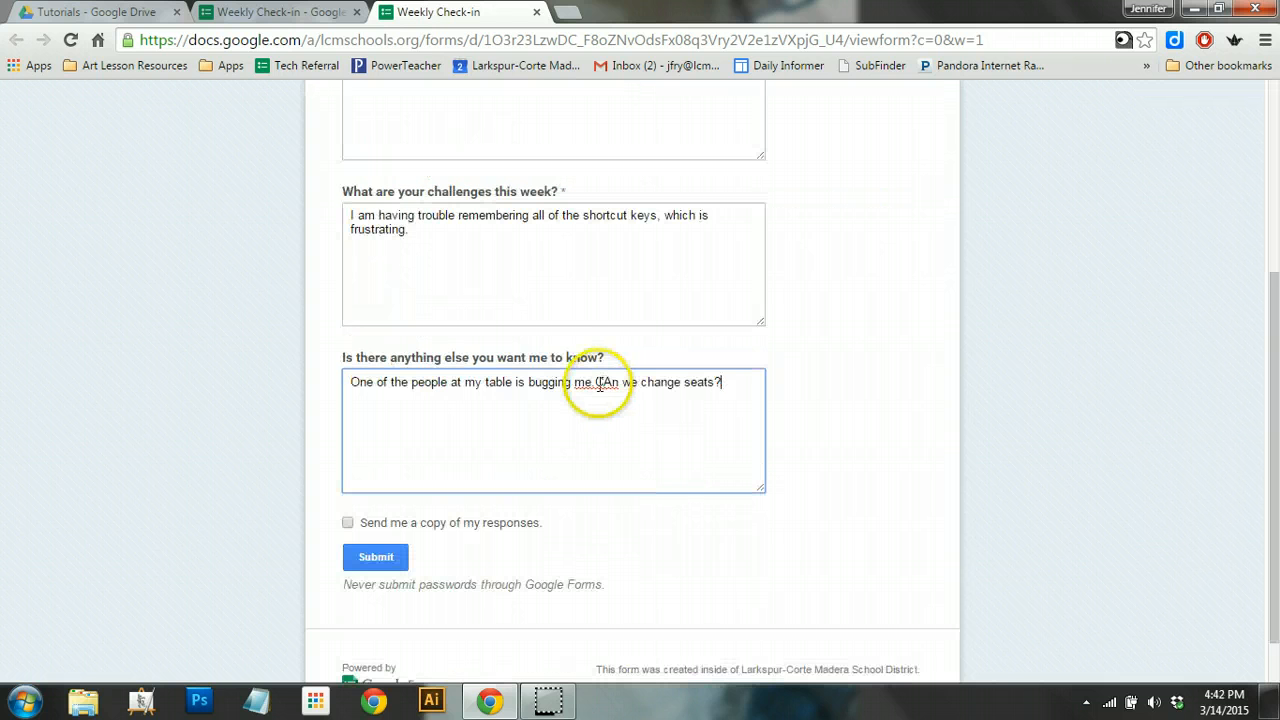
Correct the last answer to "One of the people at my table is bugging me. Can we change seats?" and submit the response
click(597, 383)
text(.)
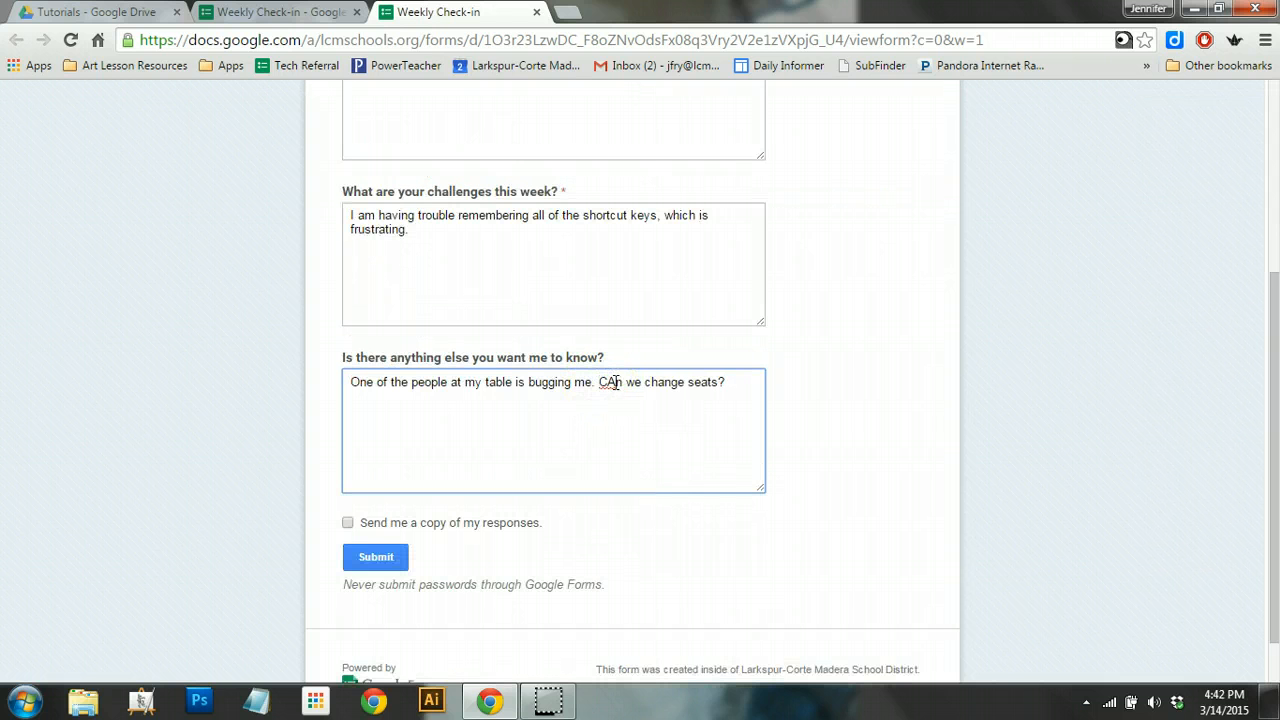
scroll(586, 290, up, 3)
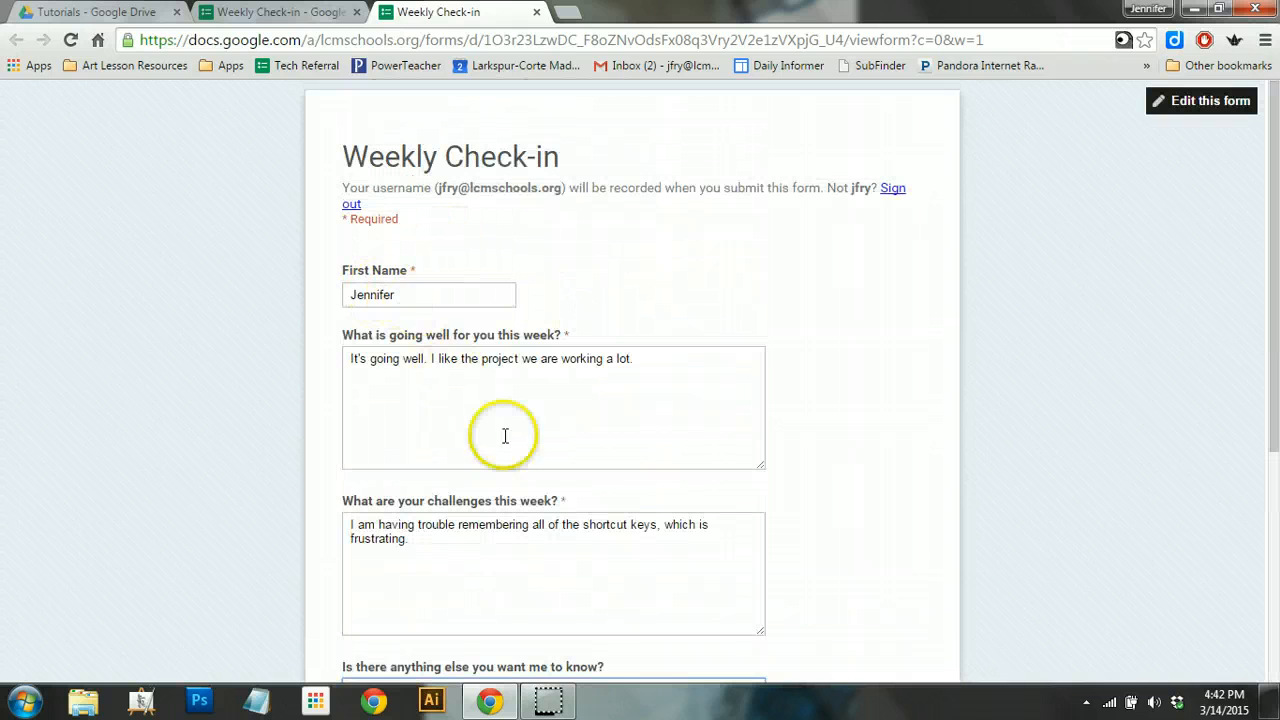
scroll(510, 428, down, 3)
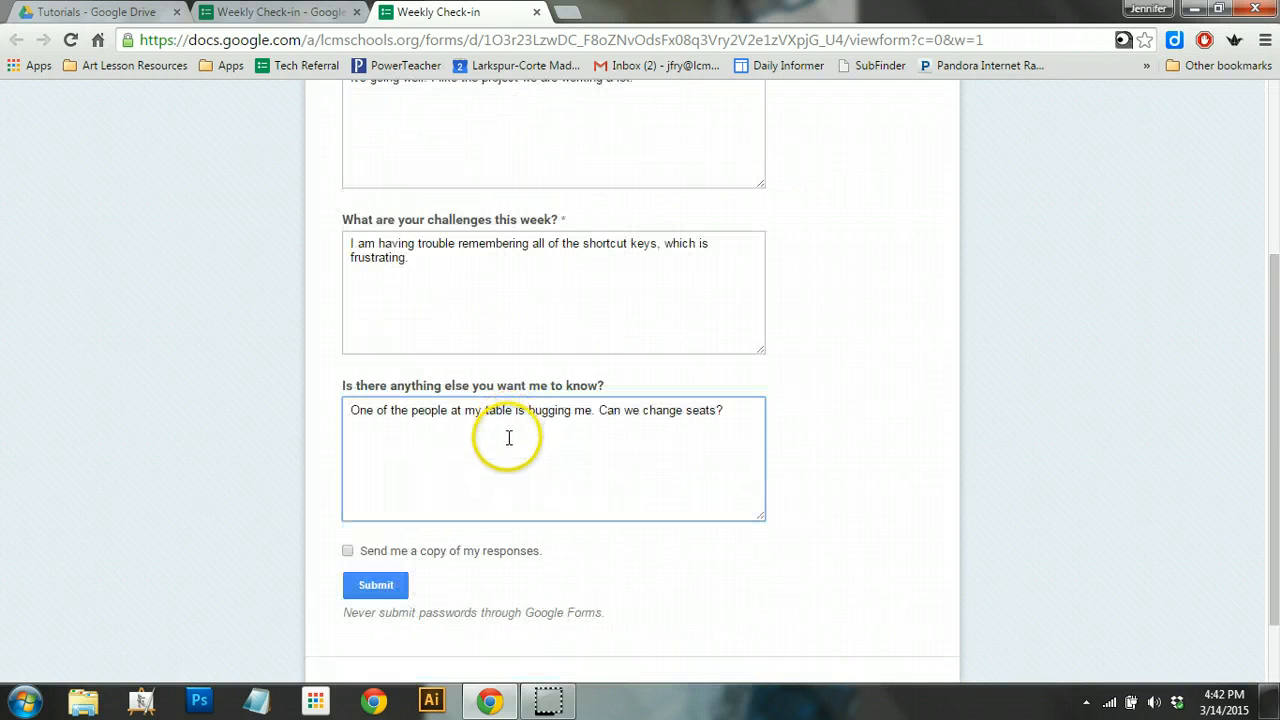
click(376, 586)
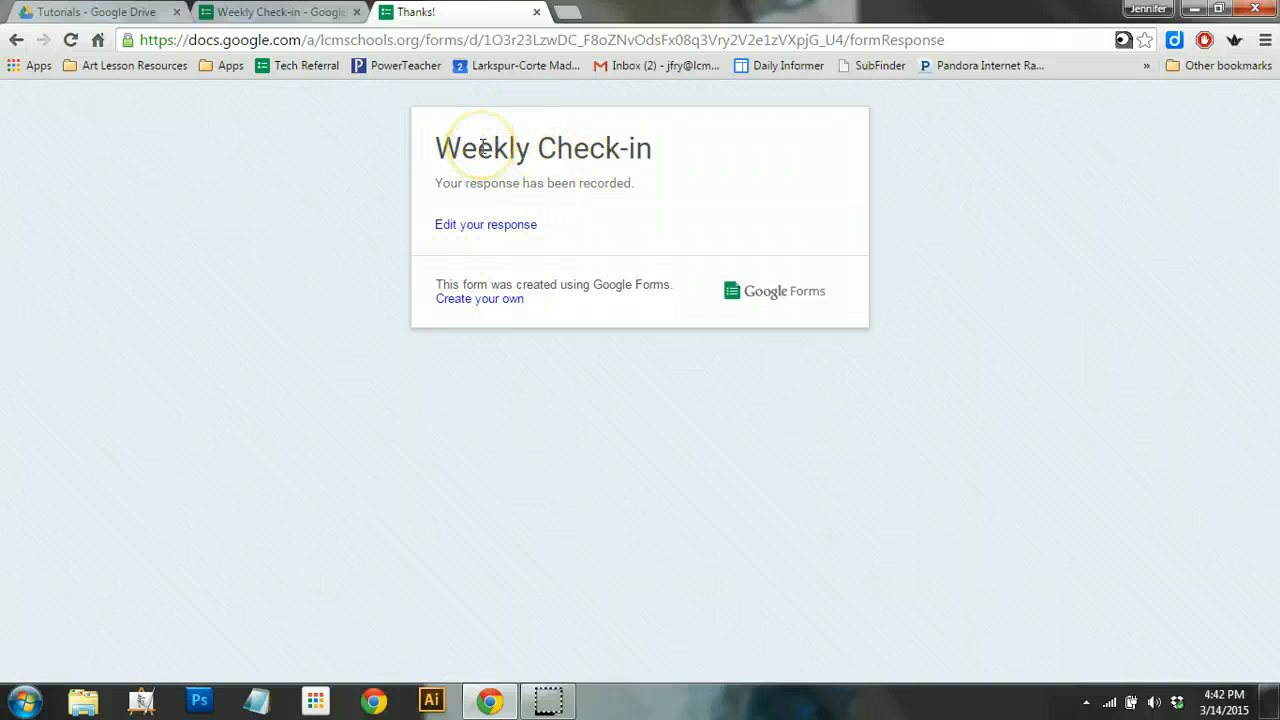
Edit the submitted response so the first reflection answer reads "I like the project we are working on a lot." and resubmit it
click(474, 230)
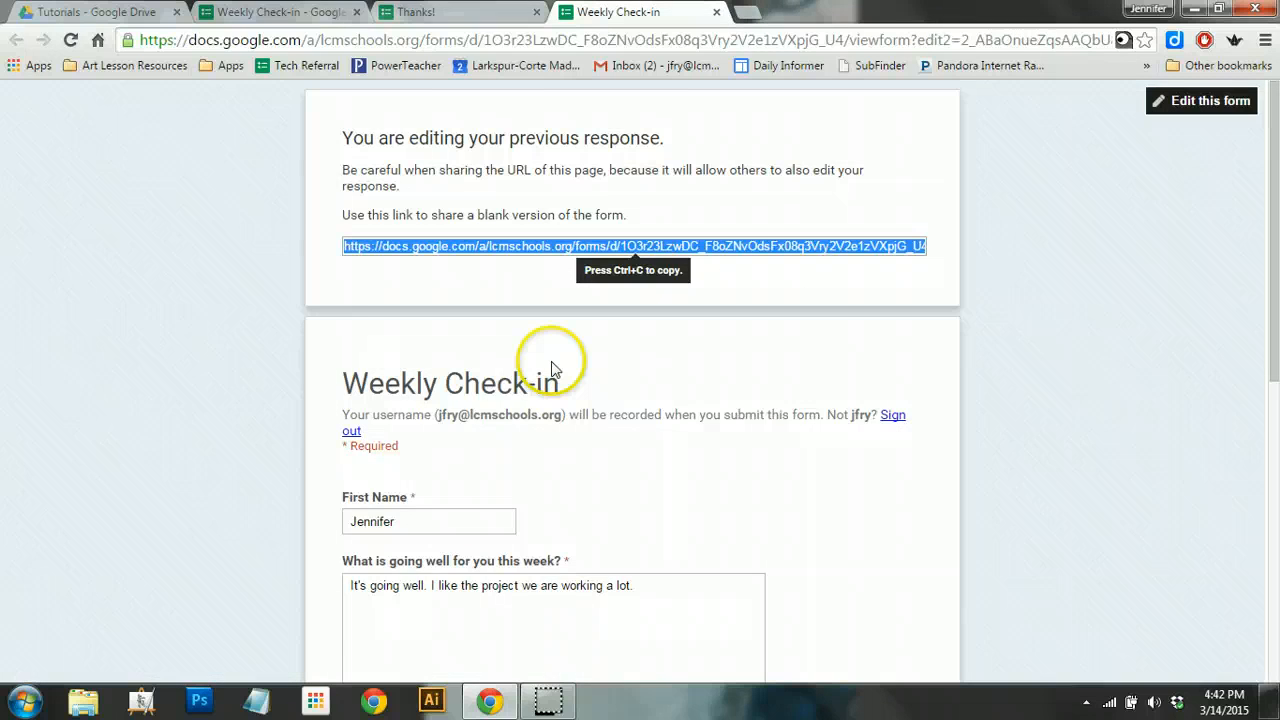
scroll(551, 357, down, 3)
click(661, 294)
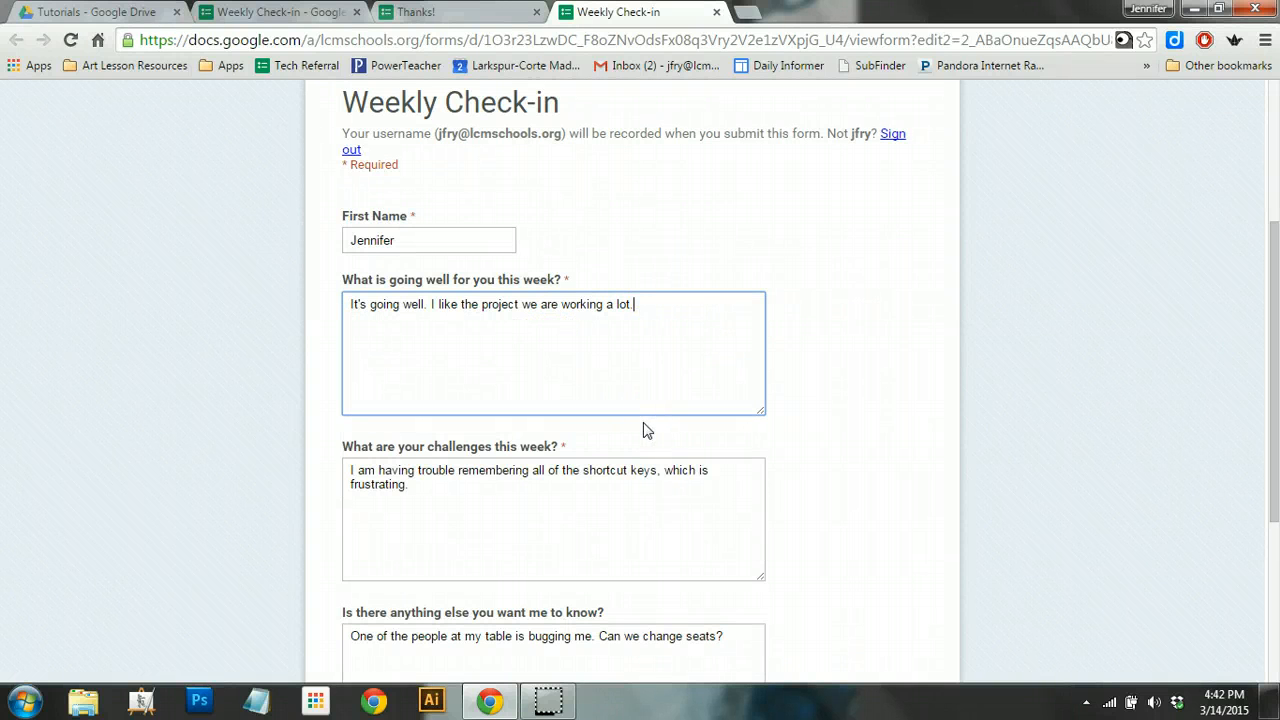
click(603, 304)
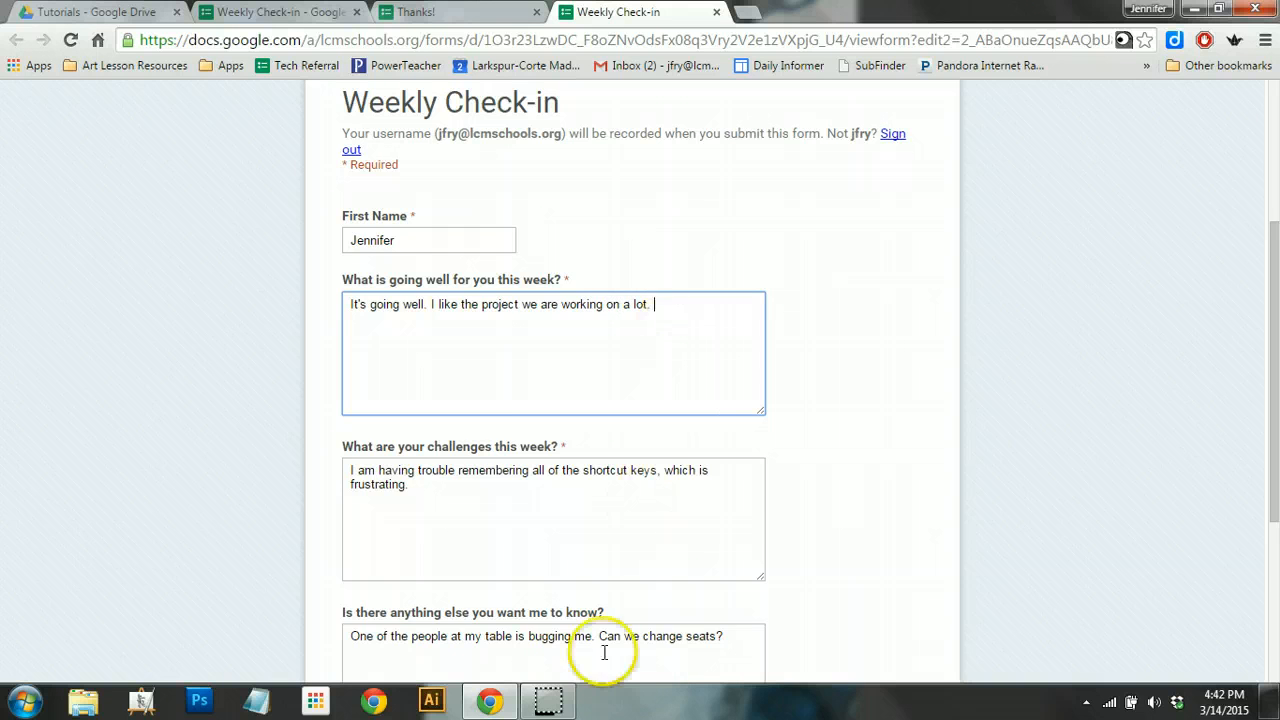
scroll(563, 543, down, 3)
click(376, 530)
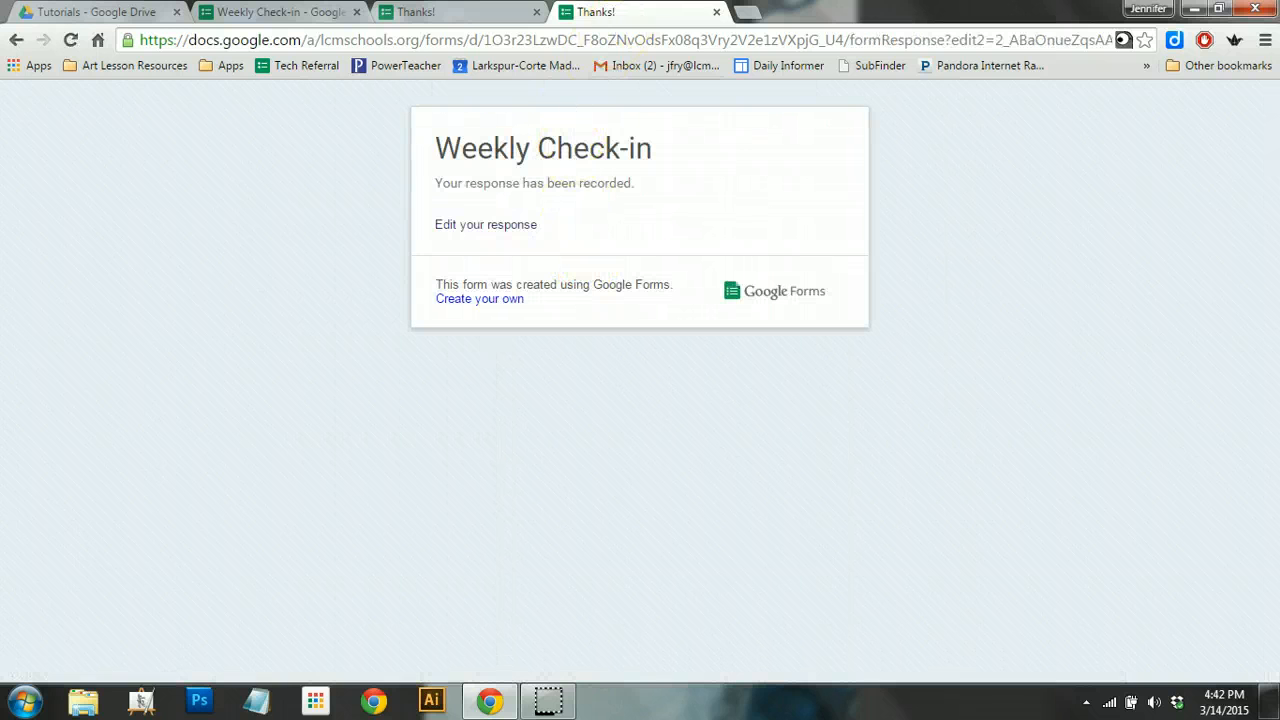
Close both response confirmation pages and open the Weekly Check-in form's linked responses spreadsheet
click(716, 14)
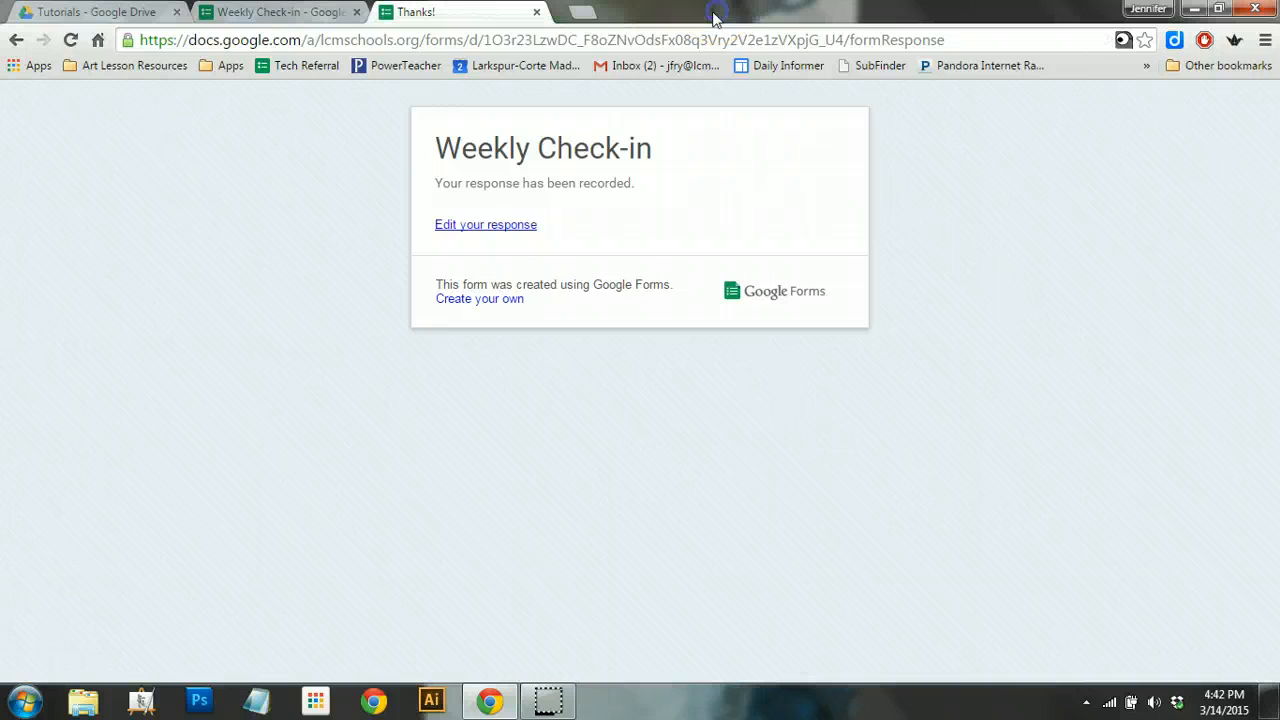
click(537, 14)
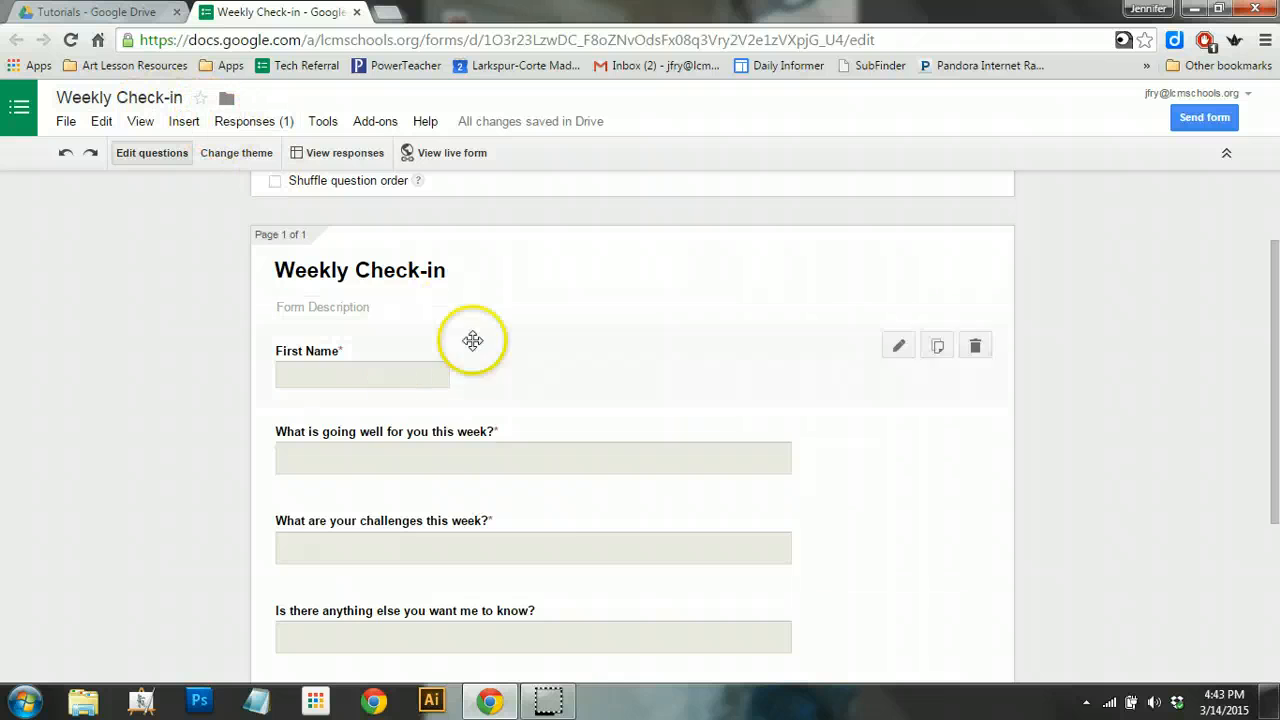
scroll(570, 510, down, 2)
scroll(570, 510, up, 2)
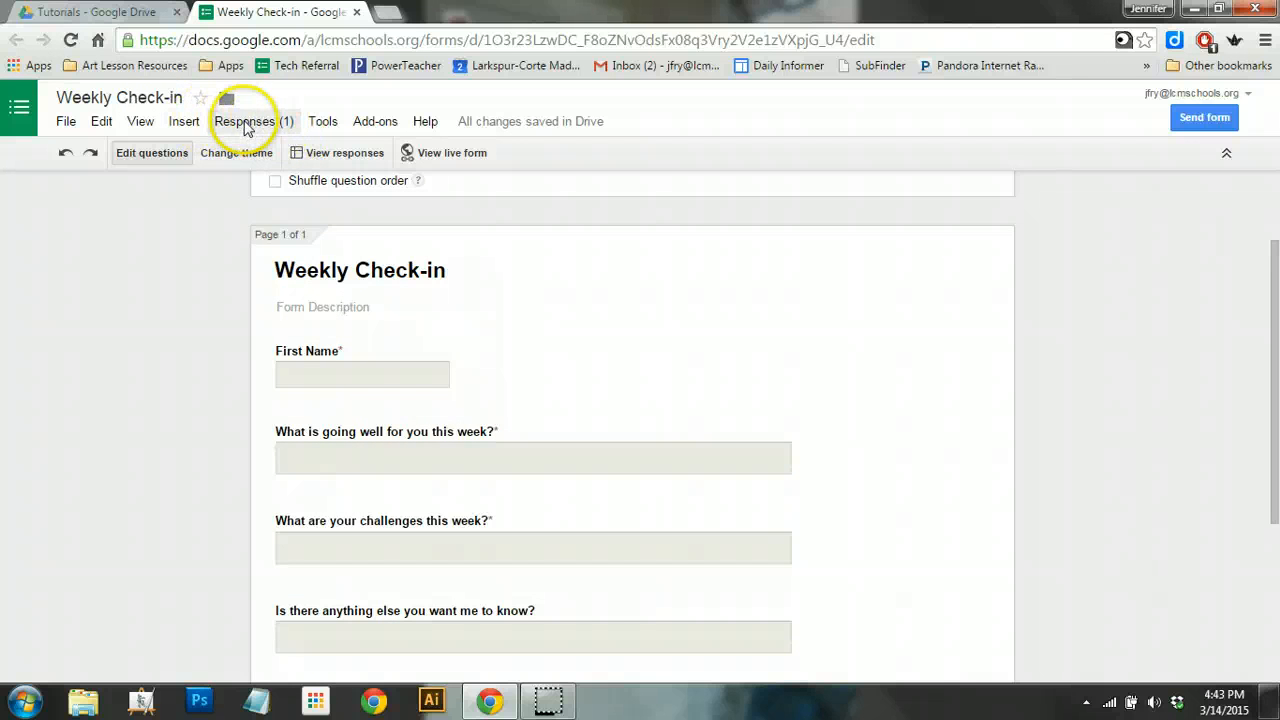
click(245, 124)
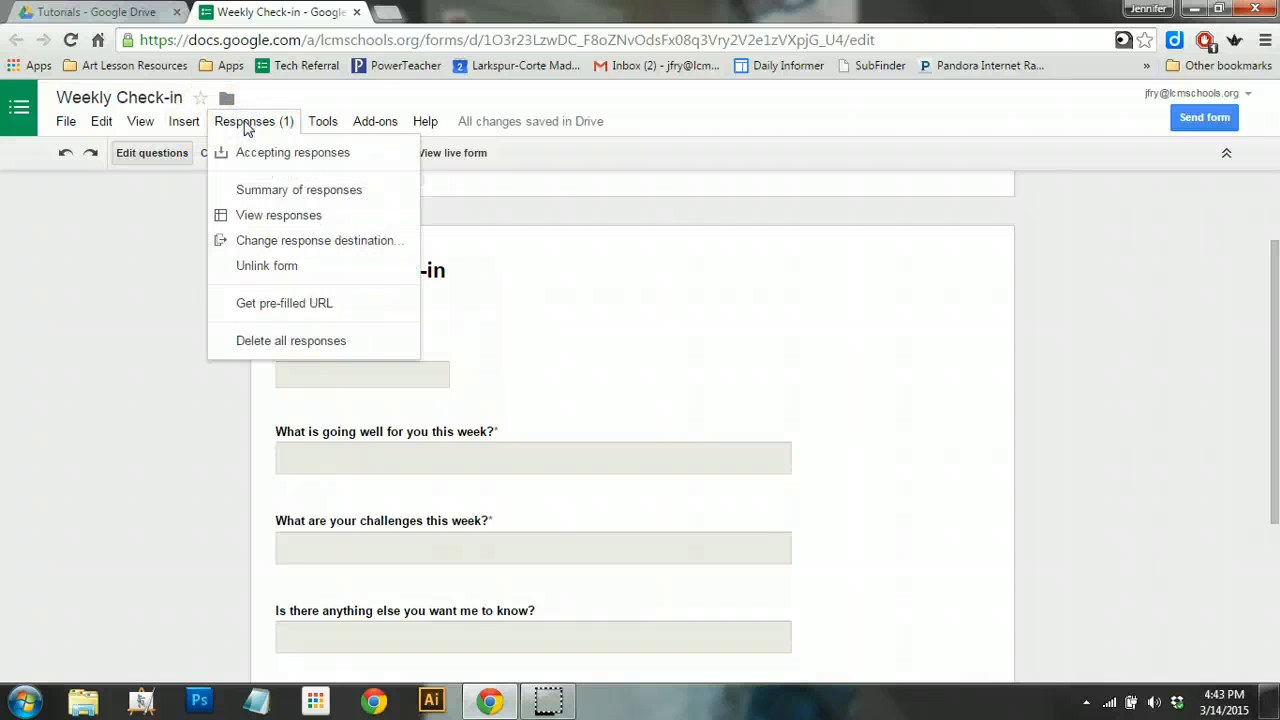
click(246, 124)
click(246, 124)
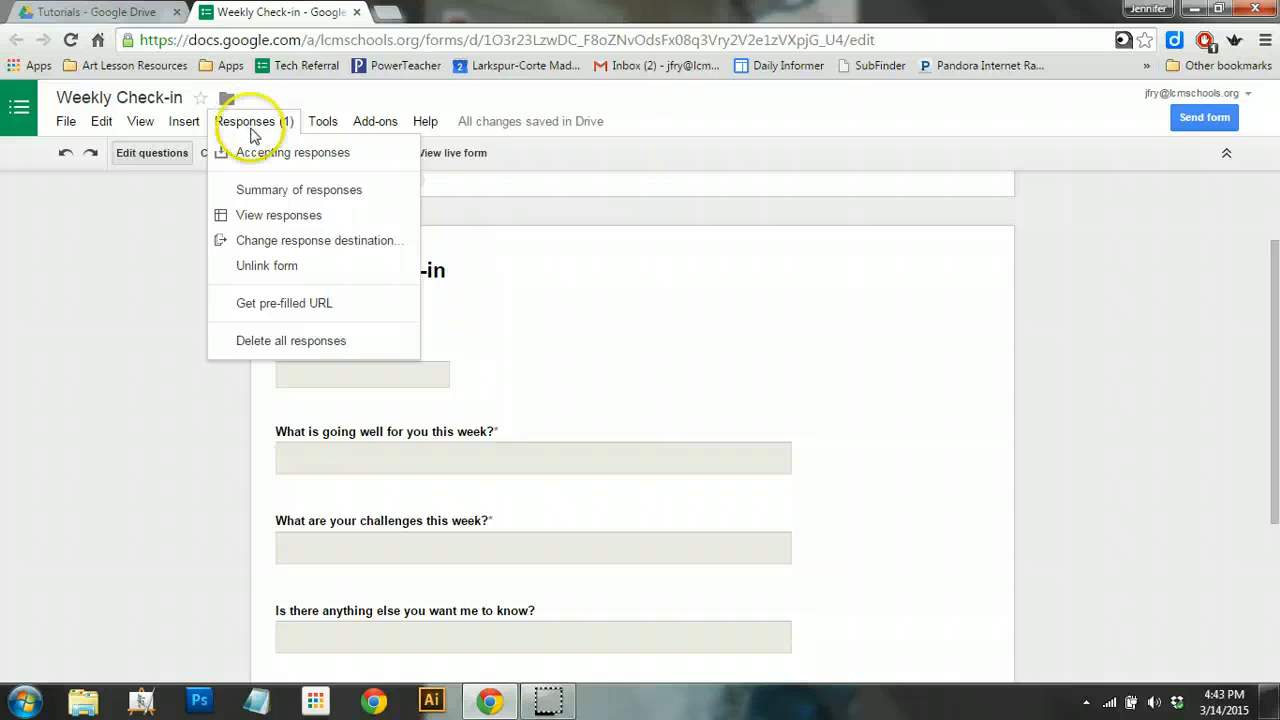
click(268, 220)
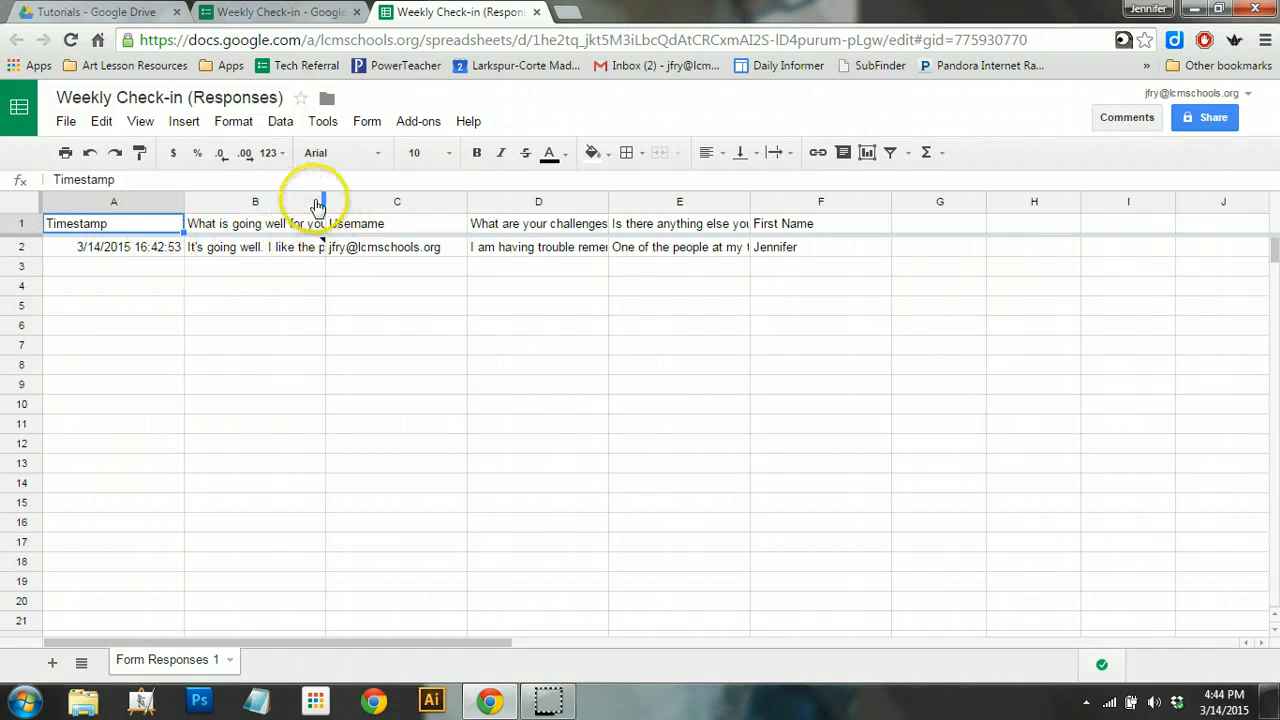
Widen column B so the header "What is going well for you this week?" fits on one line
click(370, 198)
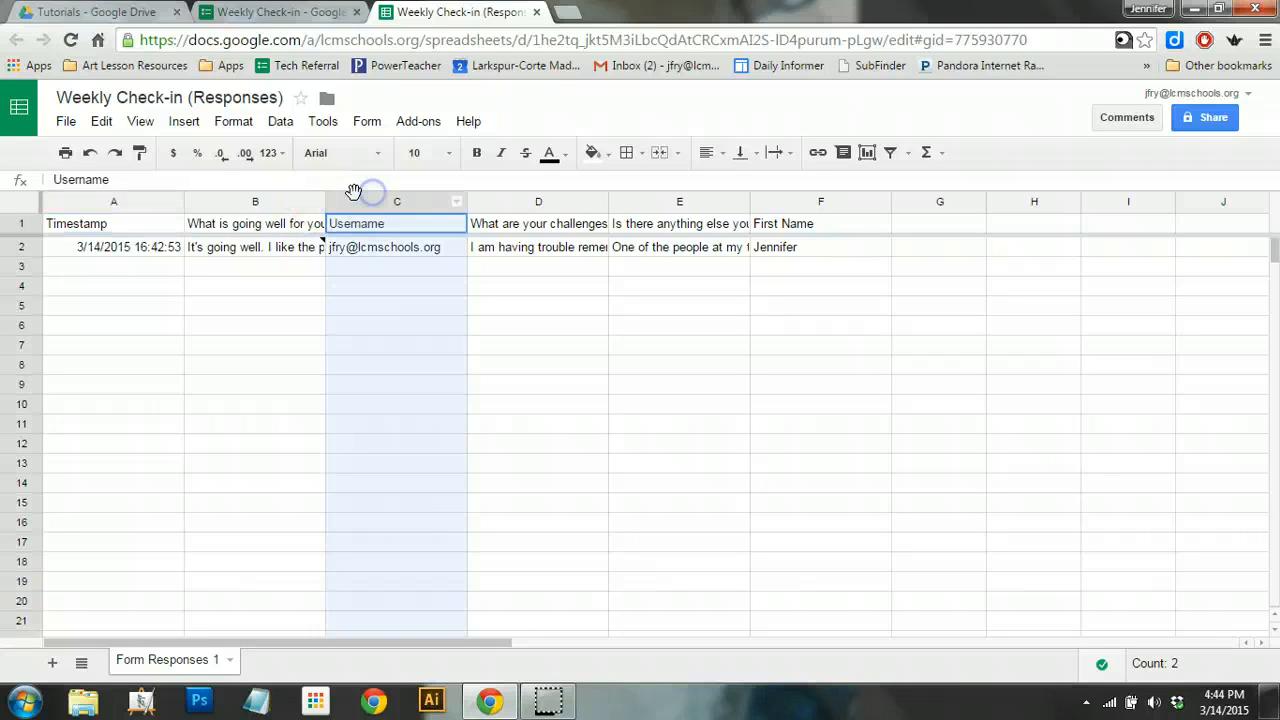
mouse_move(353, 191)
mouse_down()
mouse_move(323, 194)
mouse_move(338, 202)
mouse_up()
drag(322, 203, 396, 198)
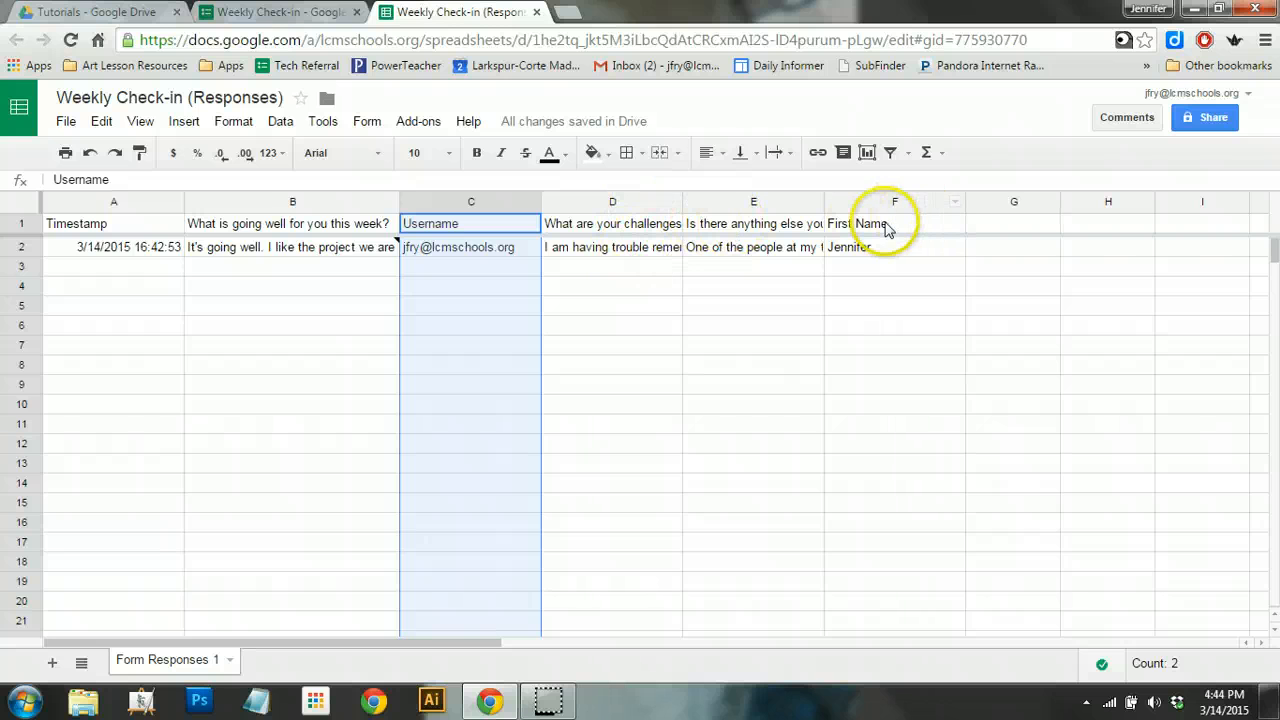
click(437, 305)
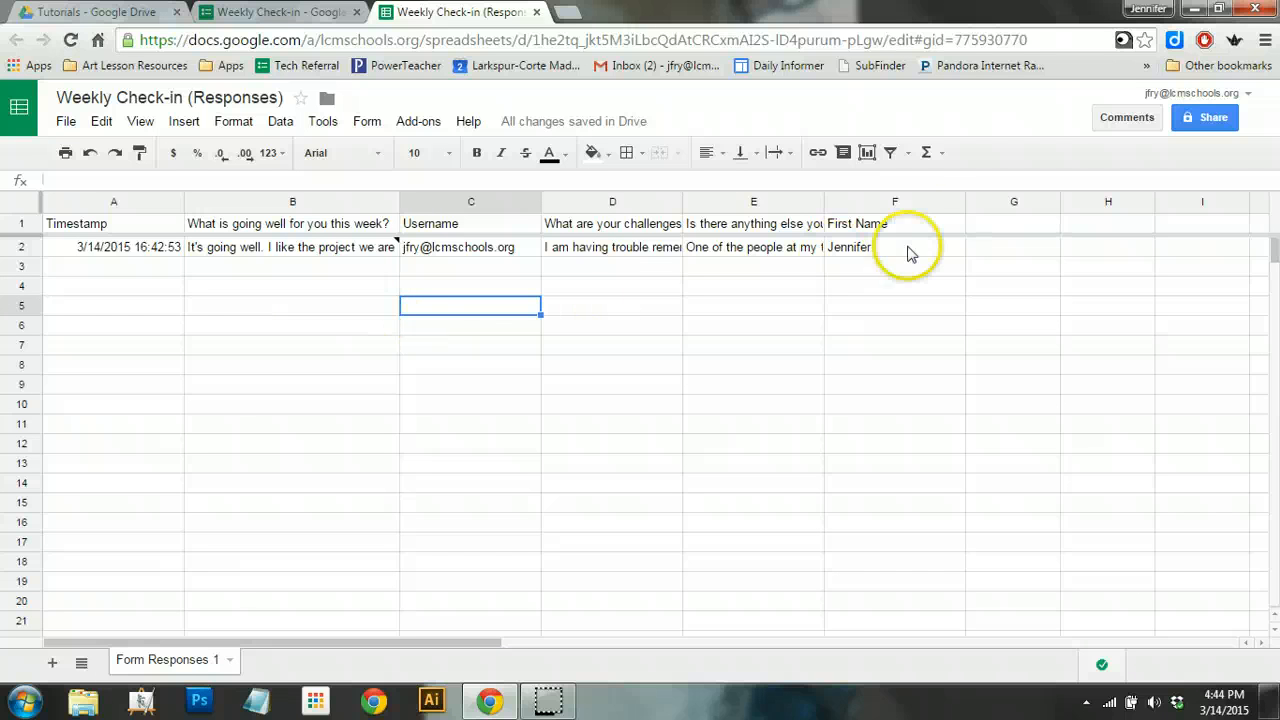
Add the header "Feedback" in cell G1 and keep that cell selected
click(1016, 226)
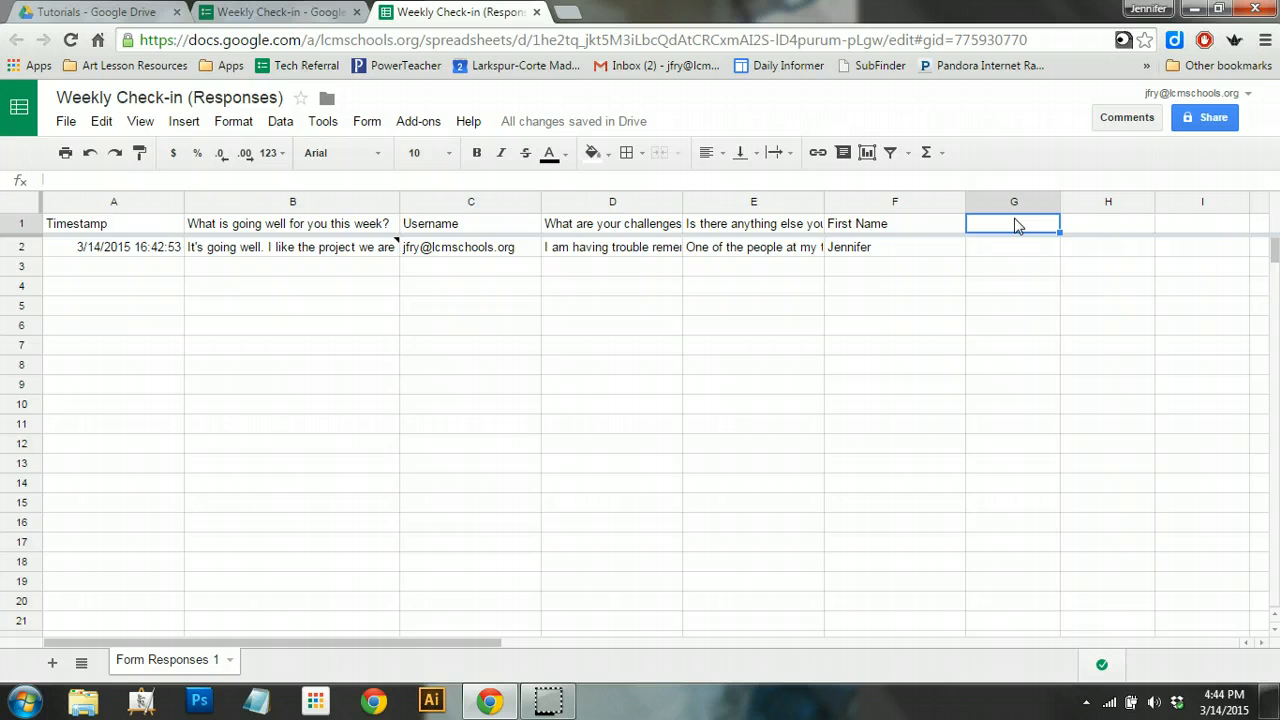
text(Feedback)
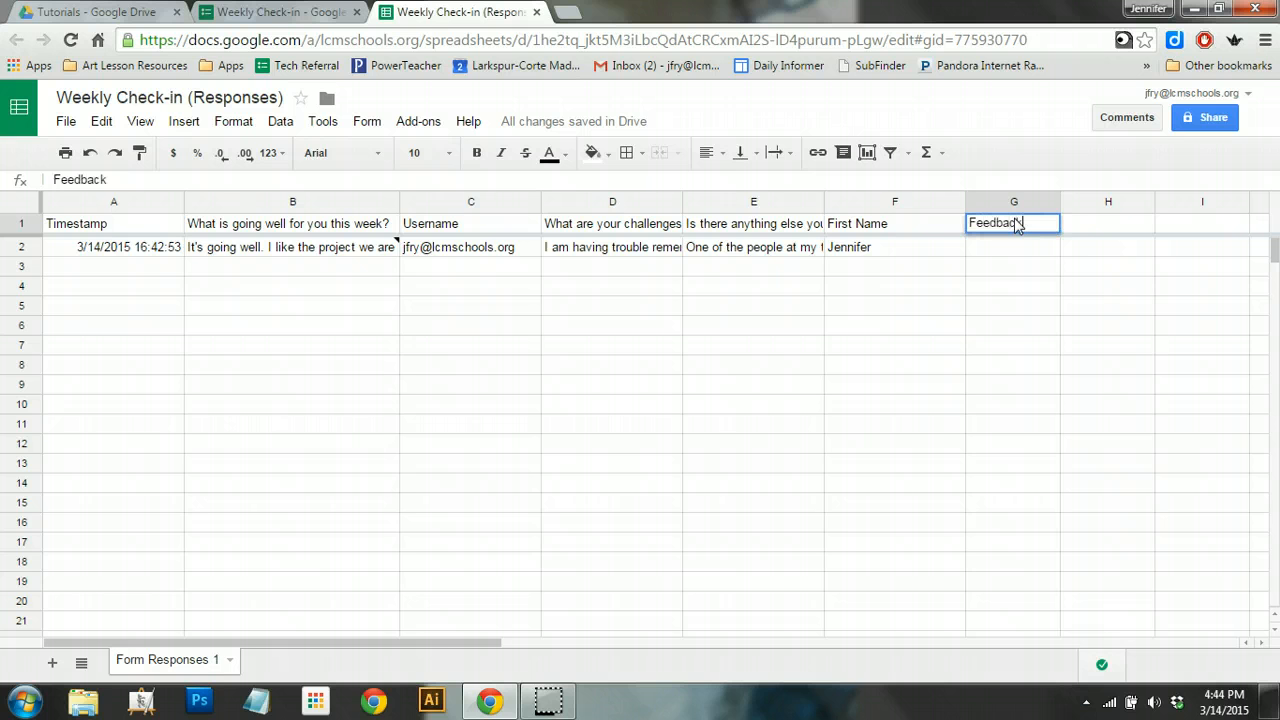
key(Return)
click(1016, 222)
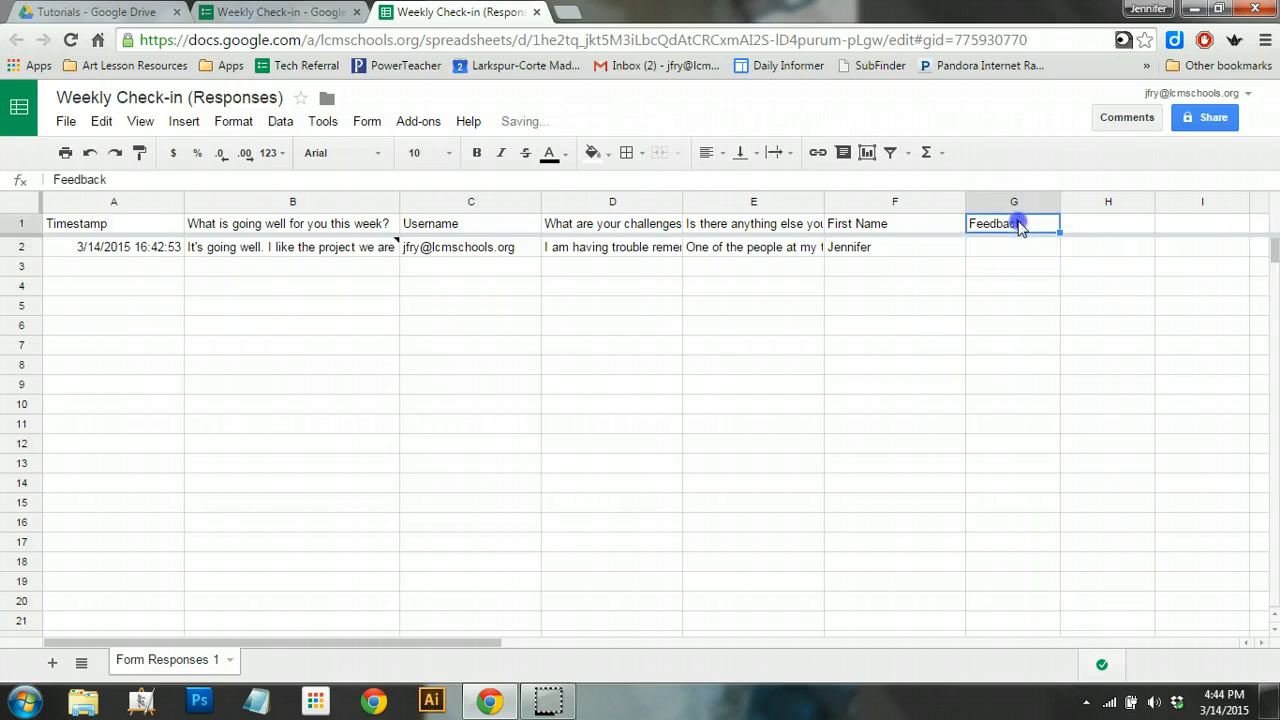
Try cyan as the text color of the Feedback header and undo it
click(565, 153)
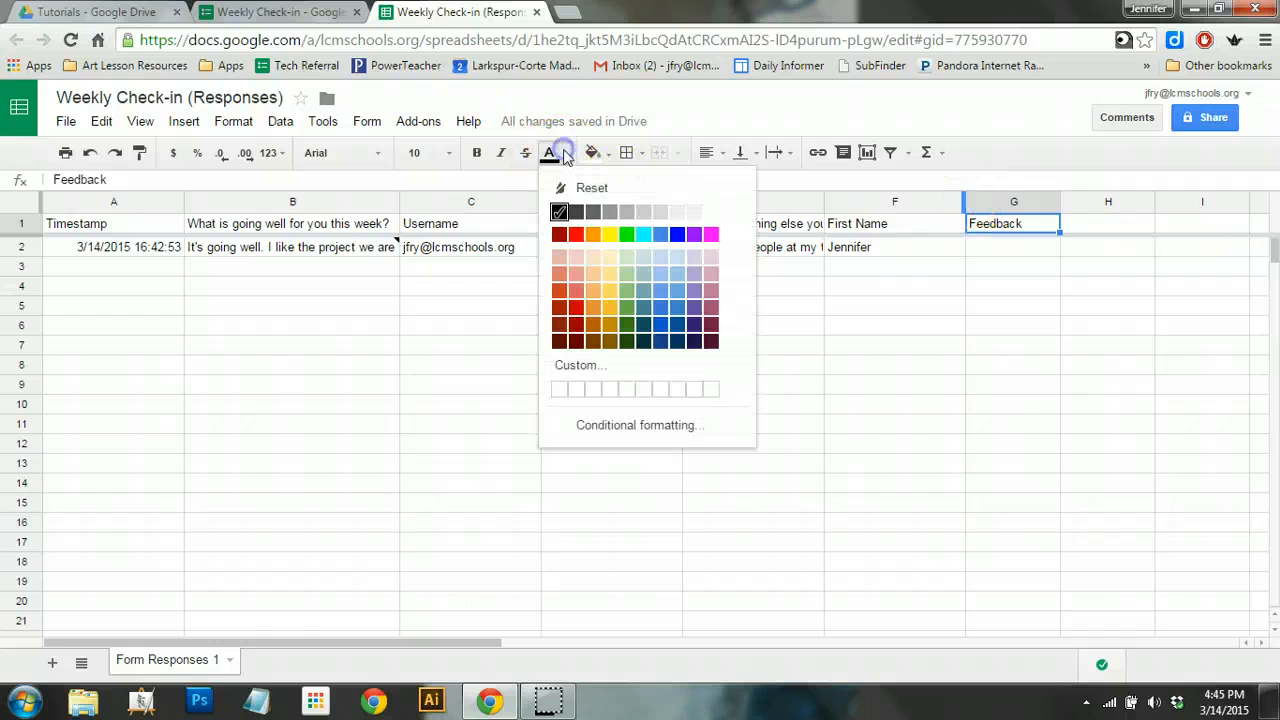
click(643, 234)
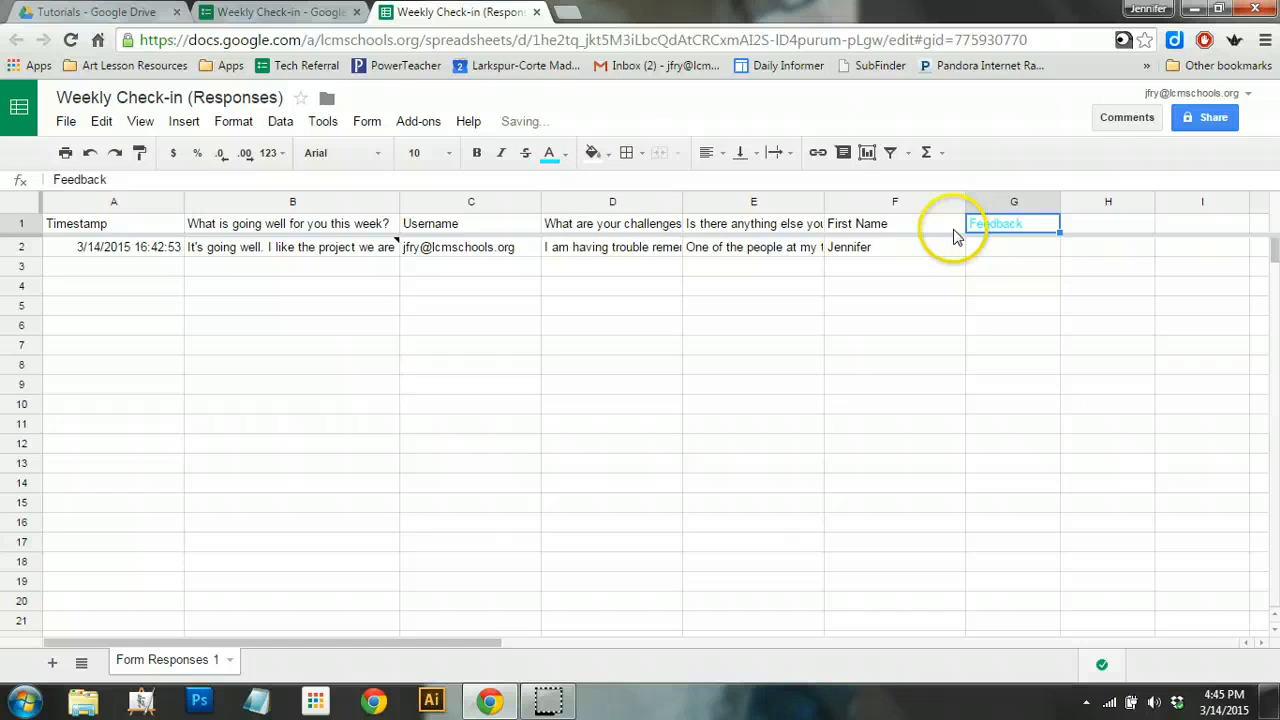
key(ctrl+z)
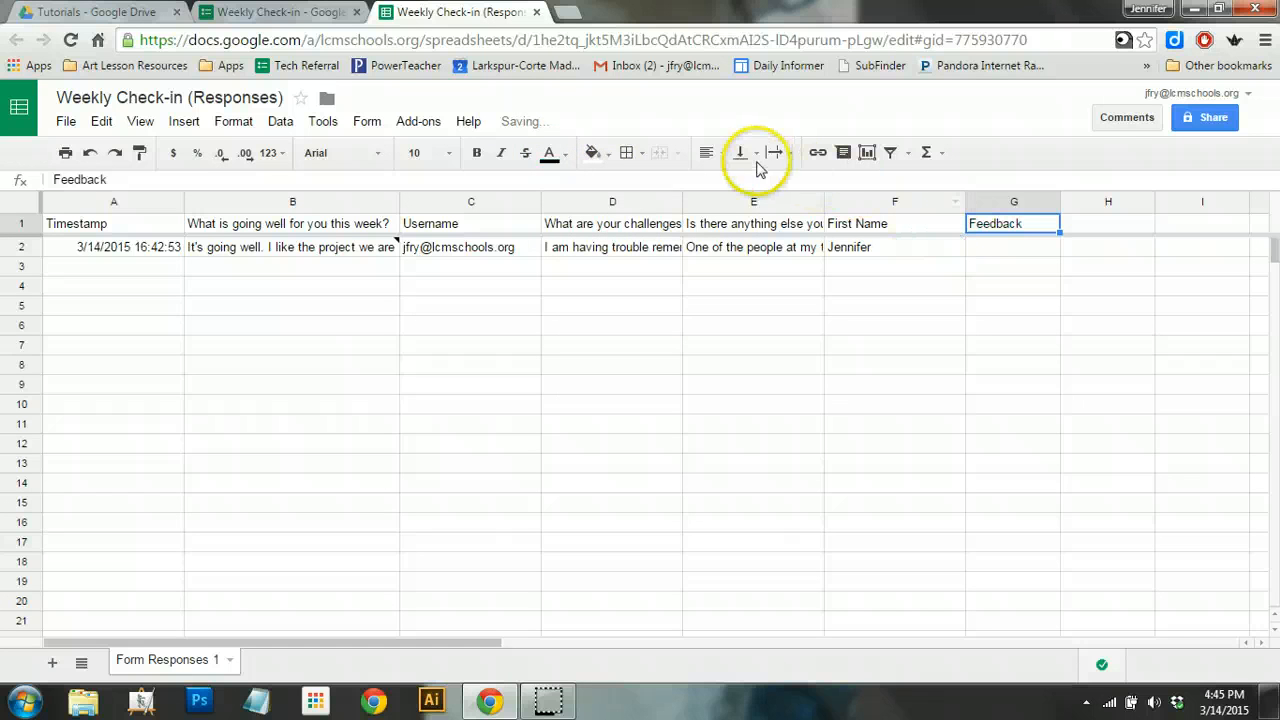
click(560, 158)
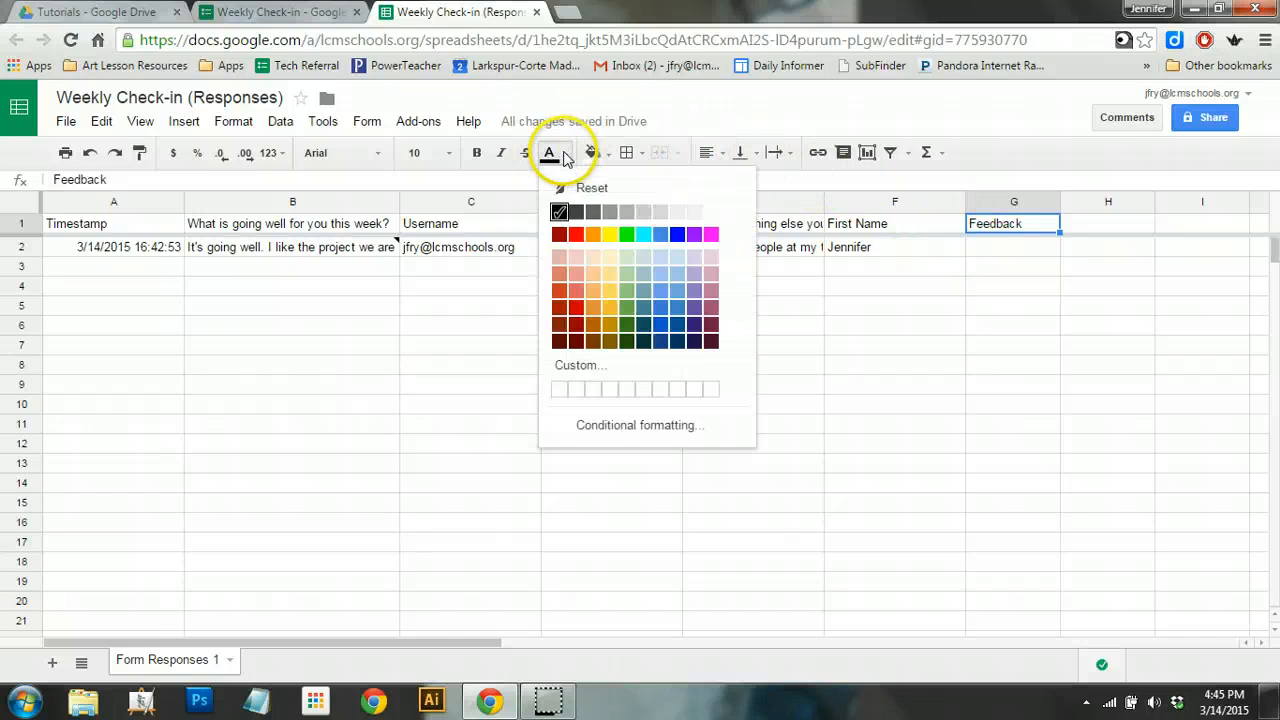
click(645, 237)
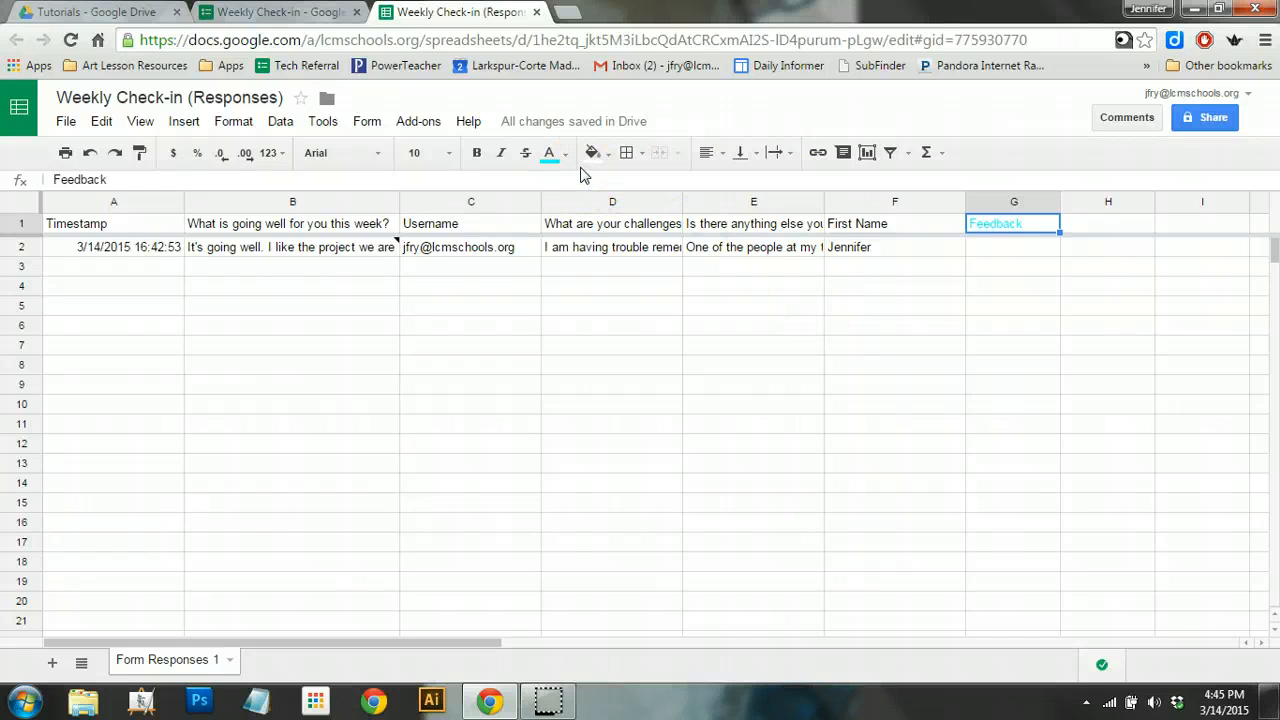
key(ctrl+z)
click(565, 152)
Fill the Feedback header cell with a cyan background
click(607, 152)
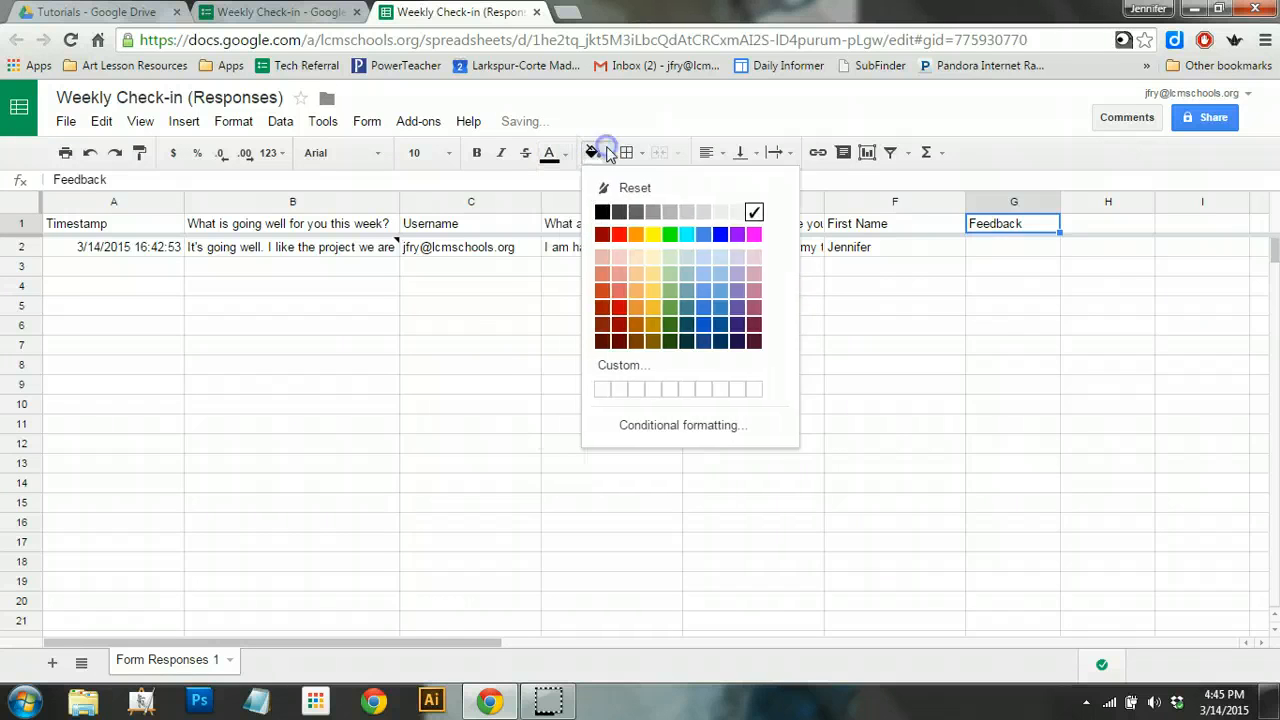
click(686, 234)
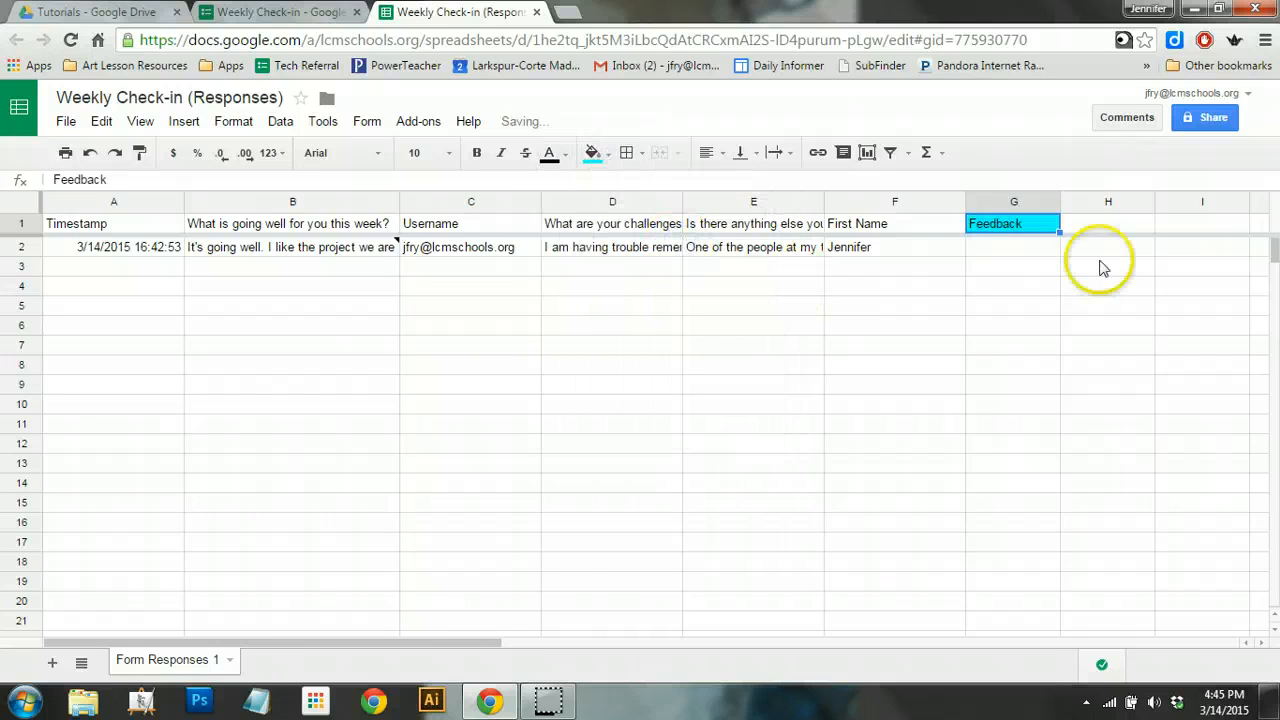
click(1000, 262)
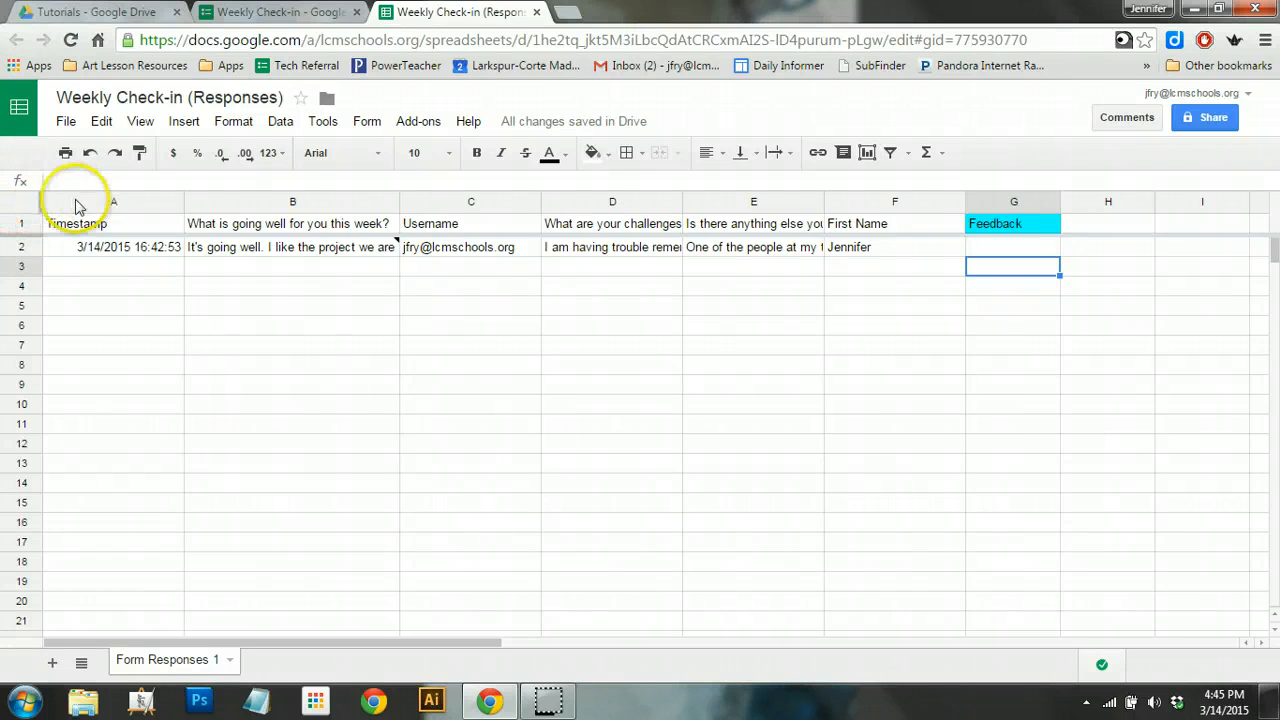
Wrap the text in all cells of the responses sheet
click(24, 204)
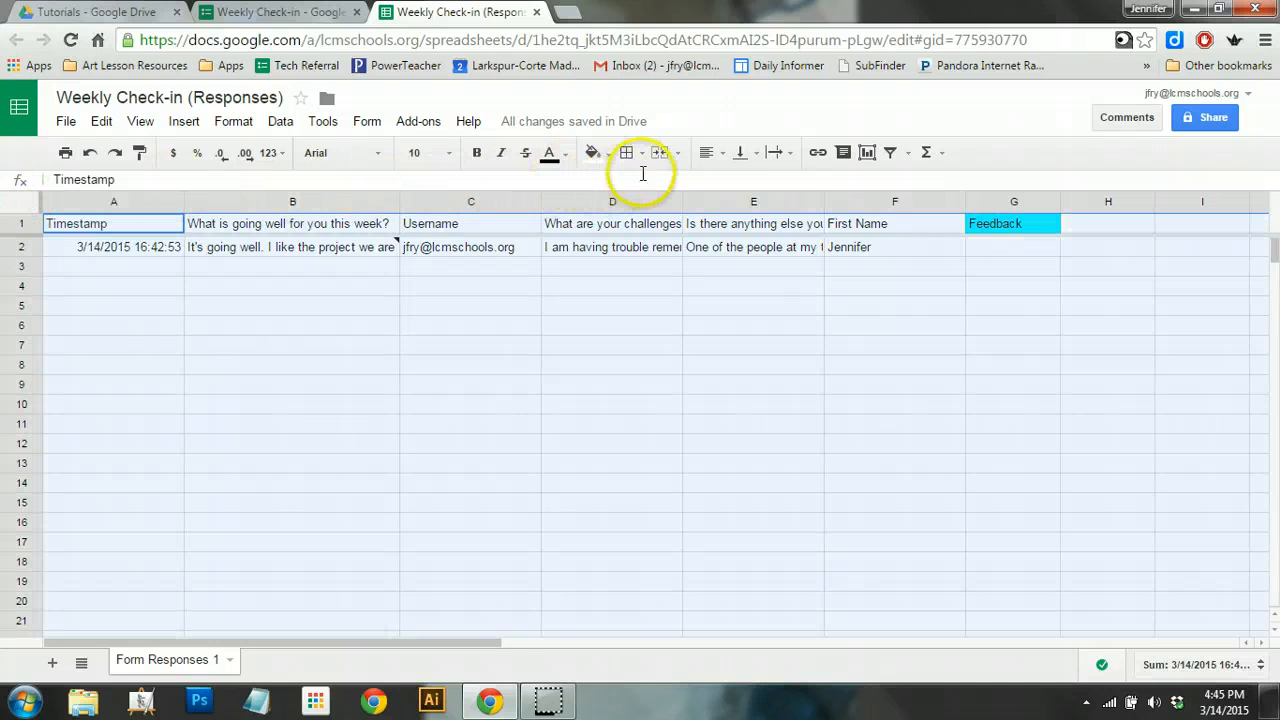
click(789, 156)
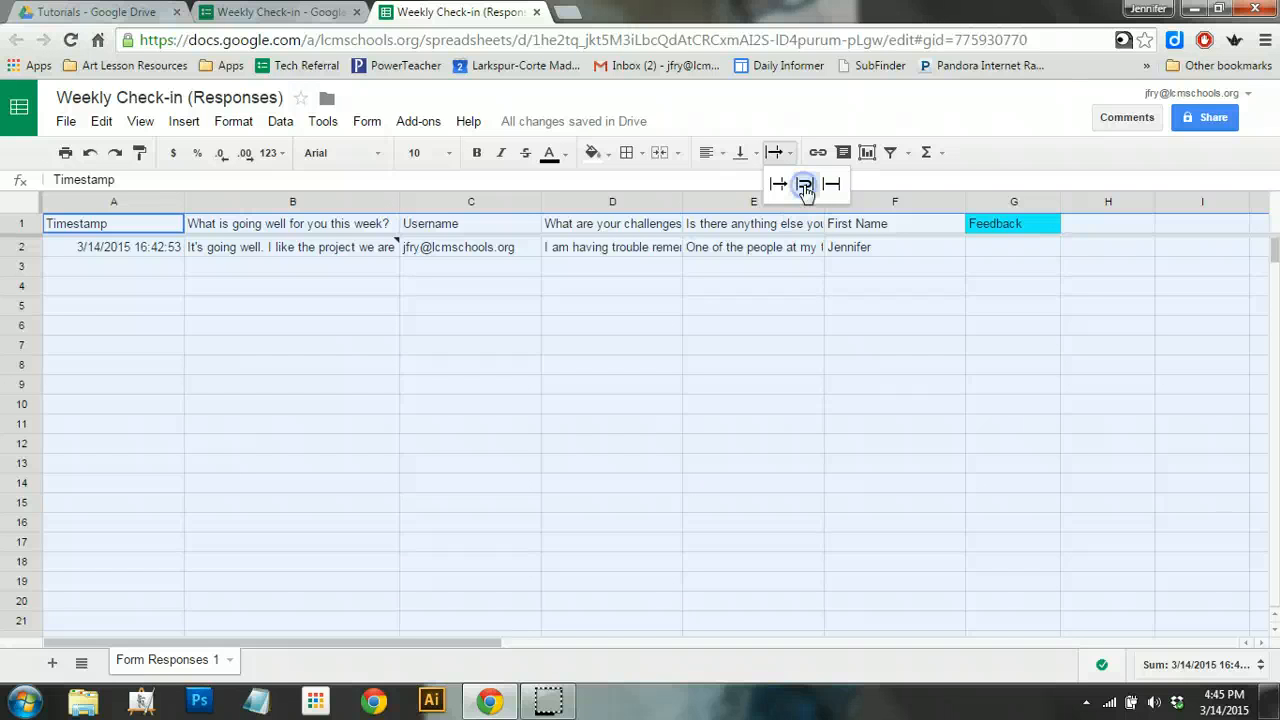
click(805, 185)
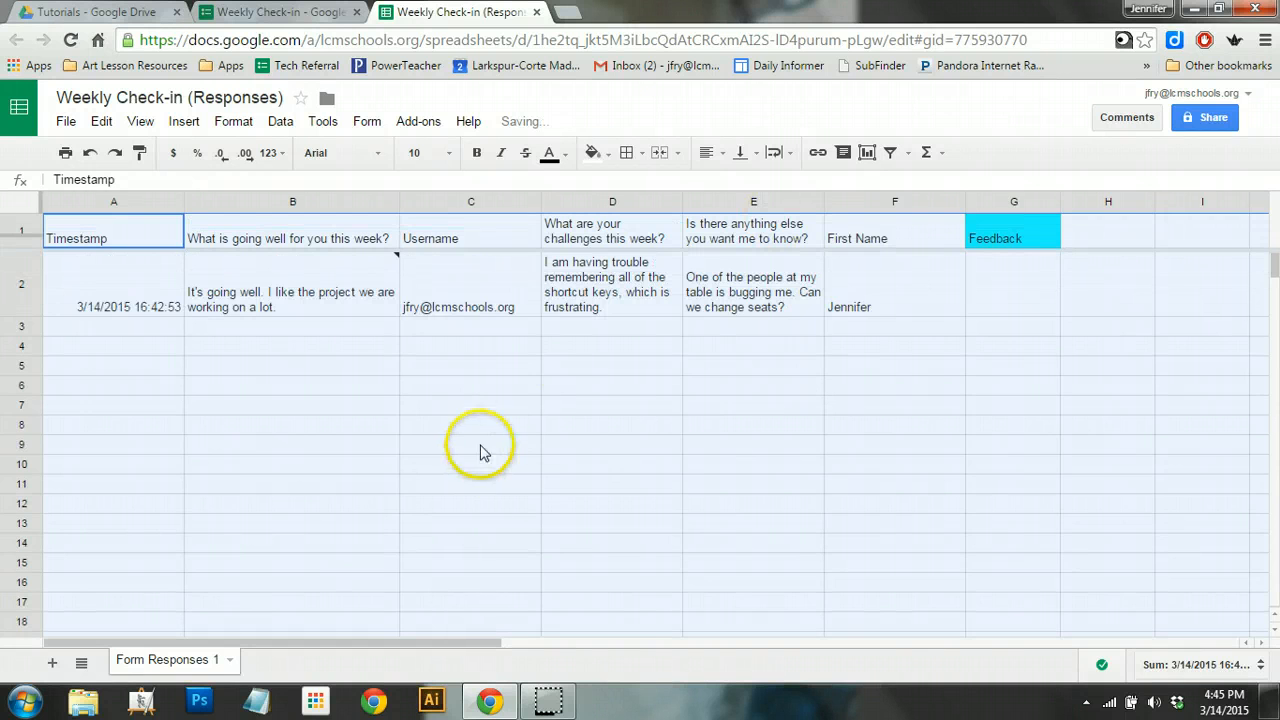
Review each answer in the respondent's row, from the first reflection answer to the first name
click(266, 292)
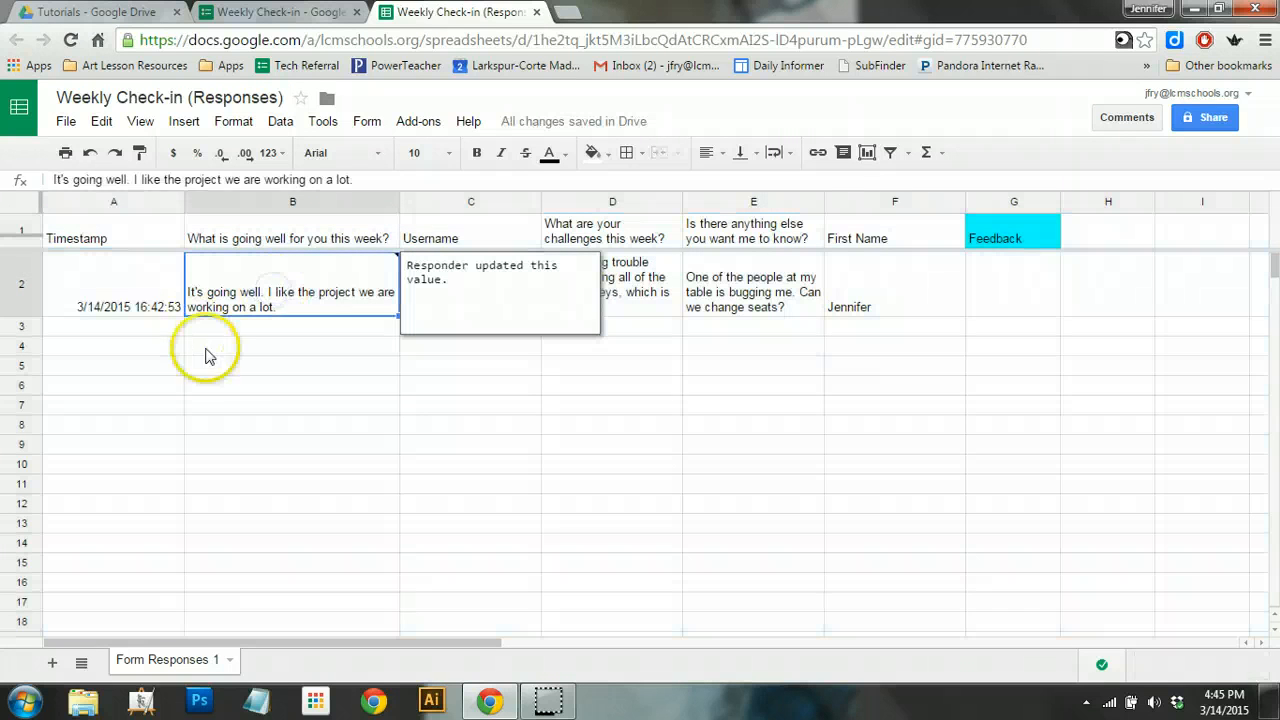
click(343, 366)
click(429, 296)
click(648, 297)
click(742, 303)
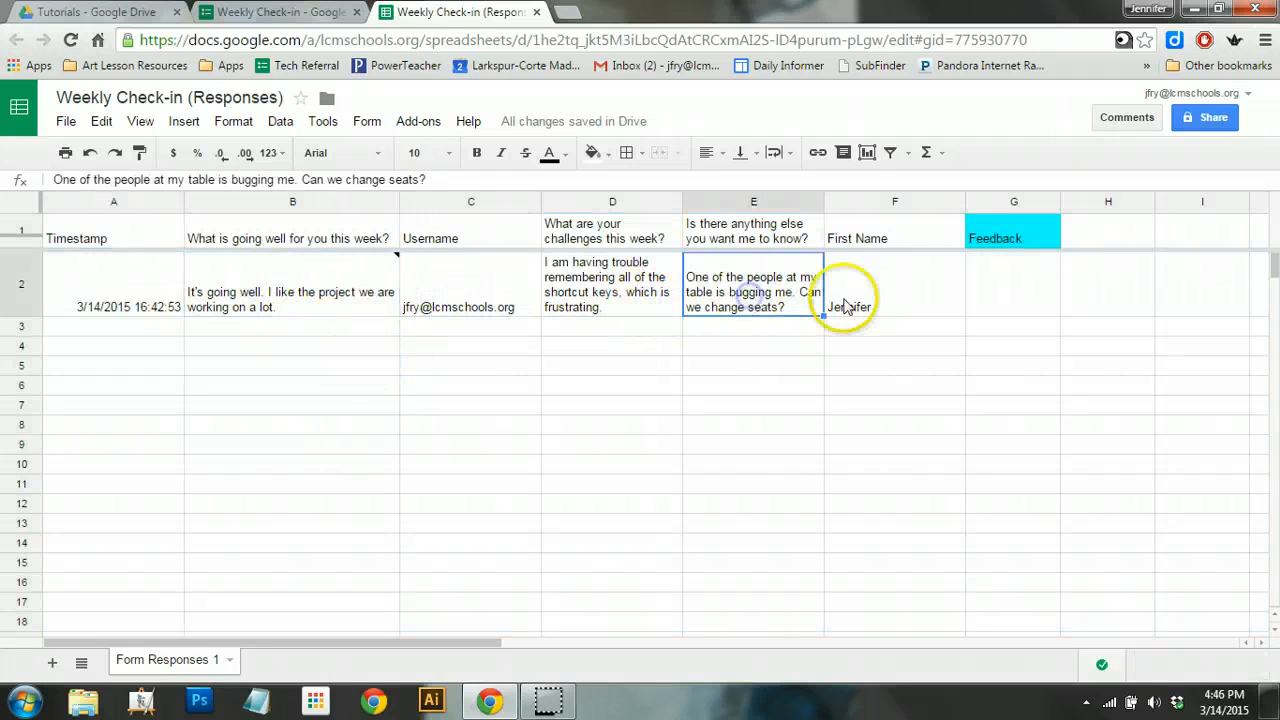
click(848, 305)
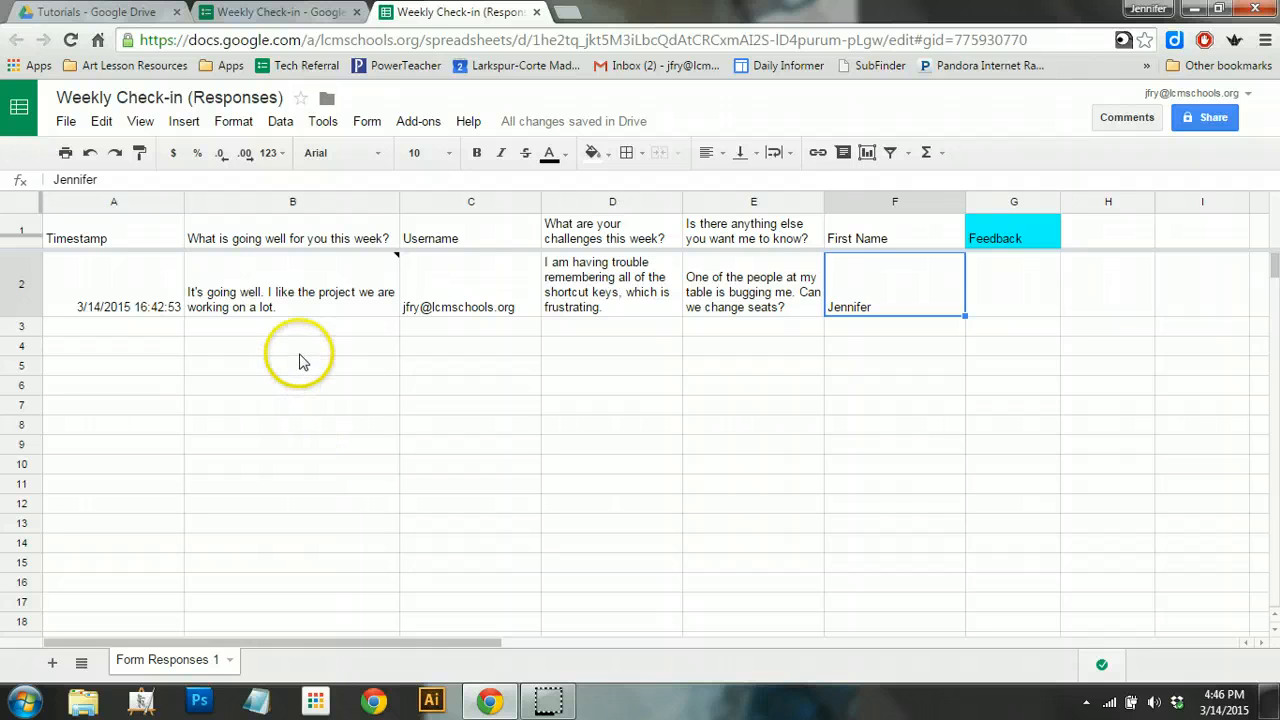
mouse_move(332, 278)
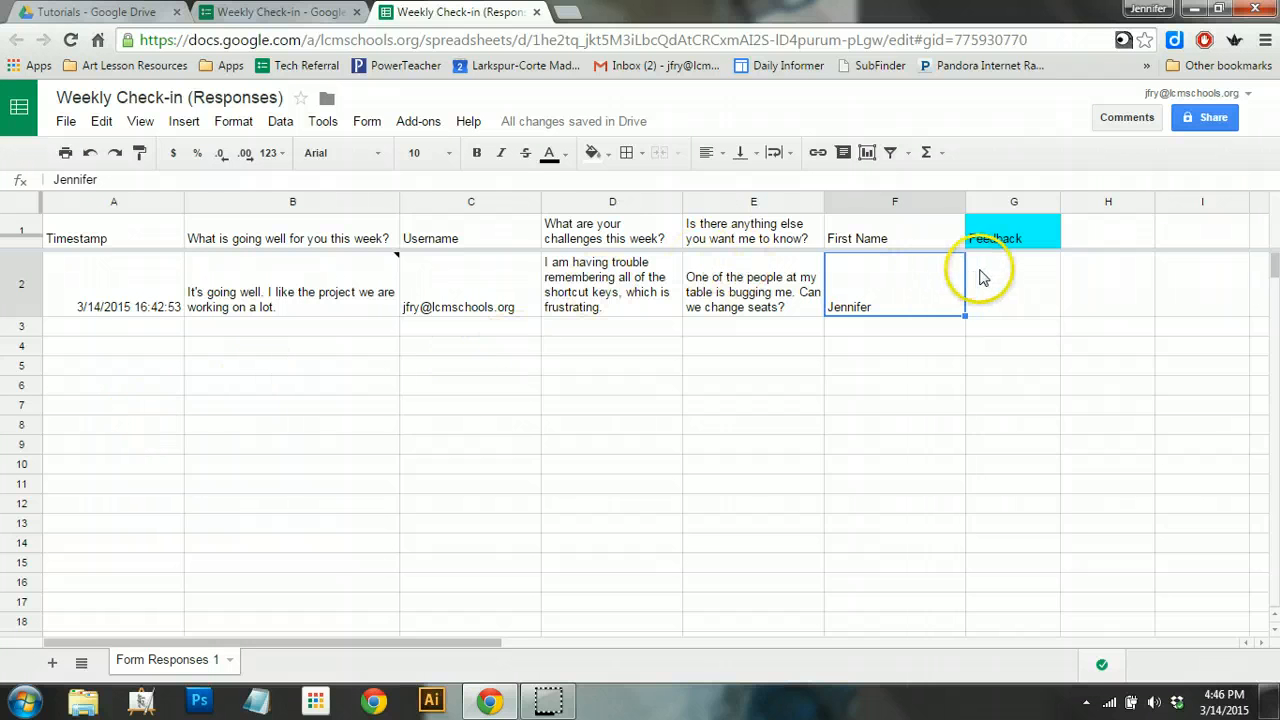
Widen the Feedback column to make room for comments, and check the note on the first answer and the challenges answer
drag(1060, 201, 1190, 201)
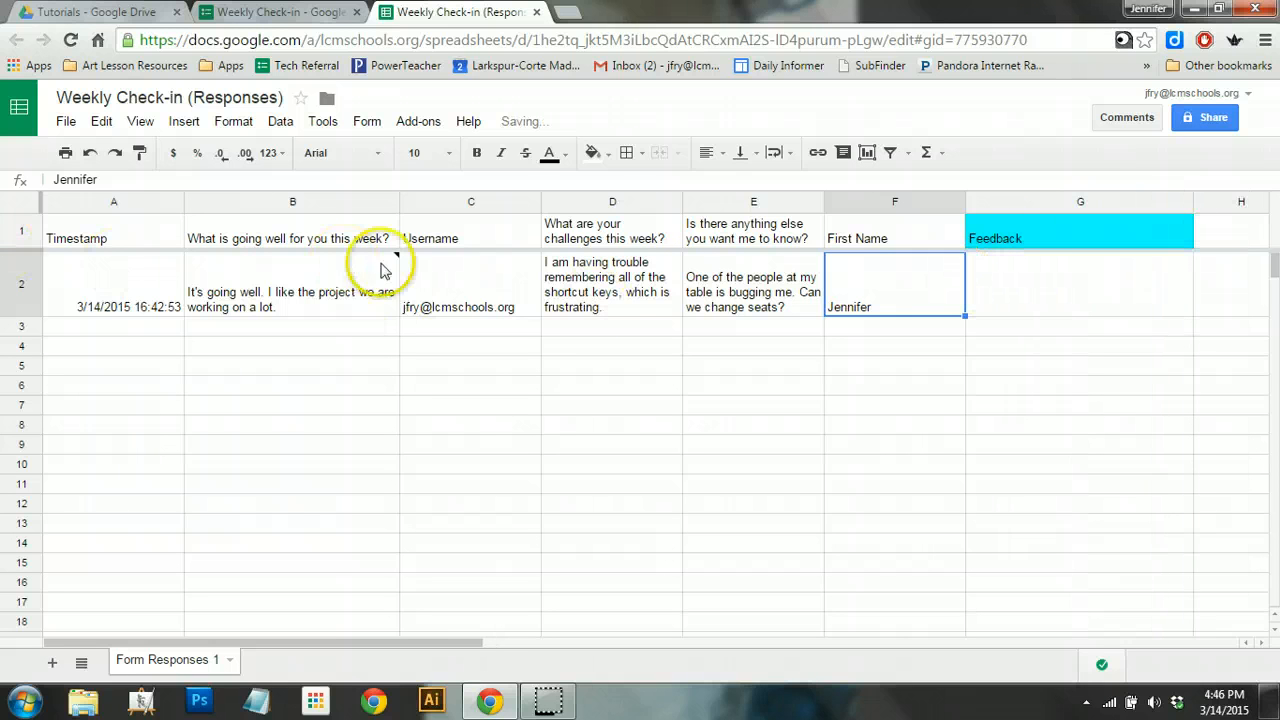
mouse_move(285, 302)
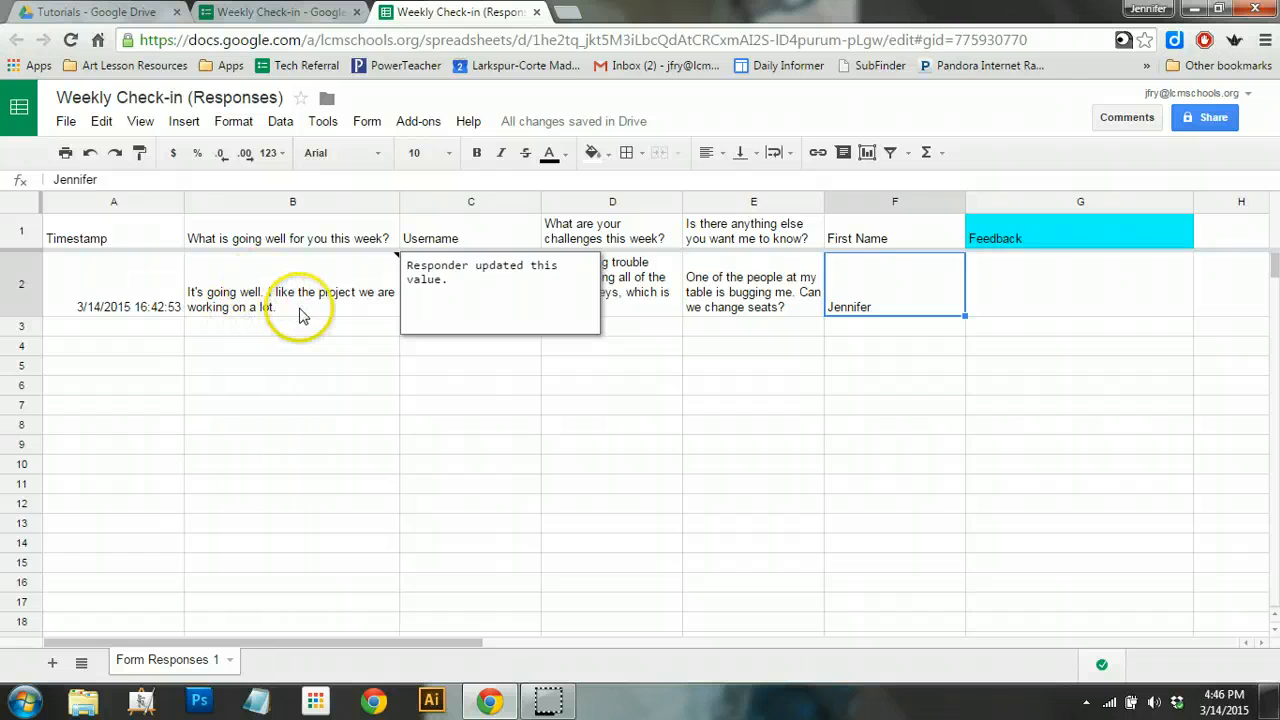
click(637, 372)
click(630, 285)
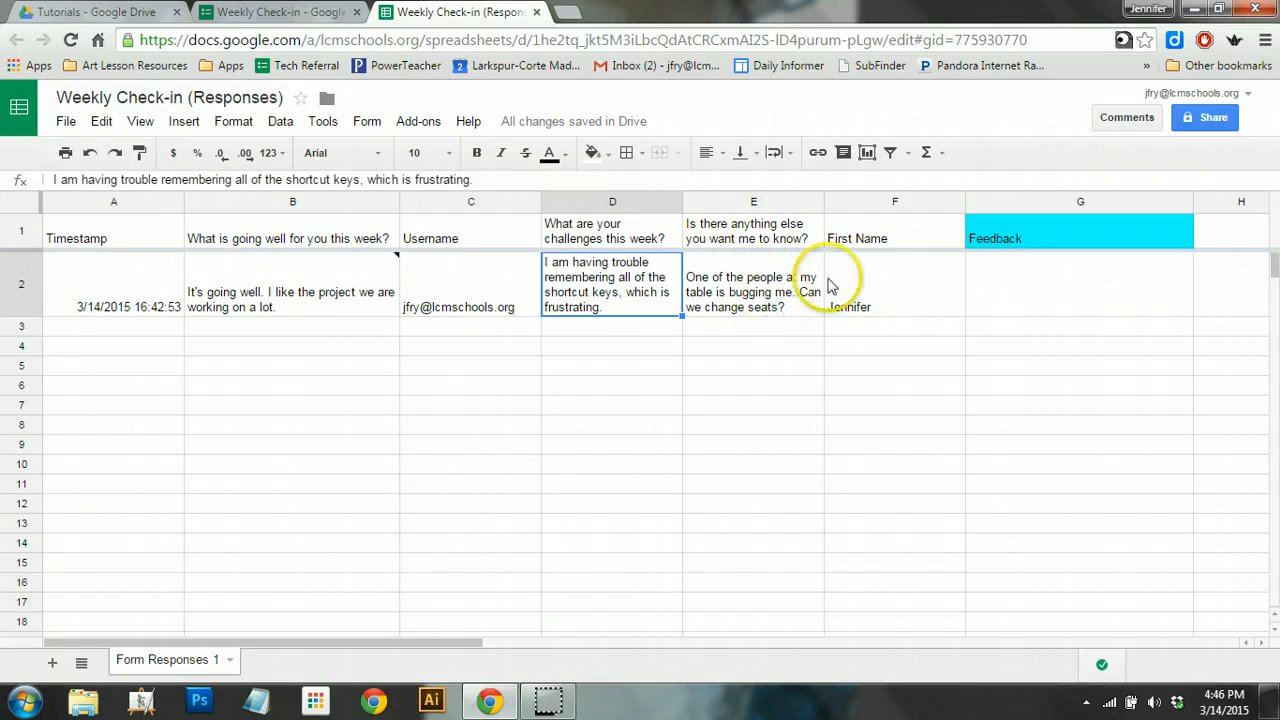
Start the respondent's Feedback cell in row 2 with "I'm glad that you like project we are working on."
click(1002, 281)
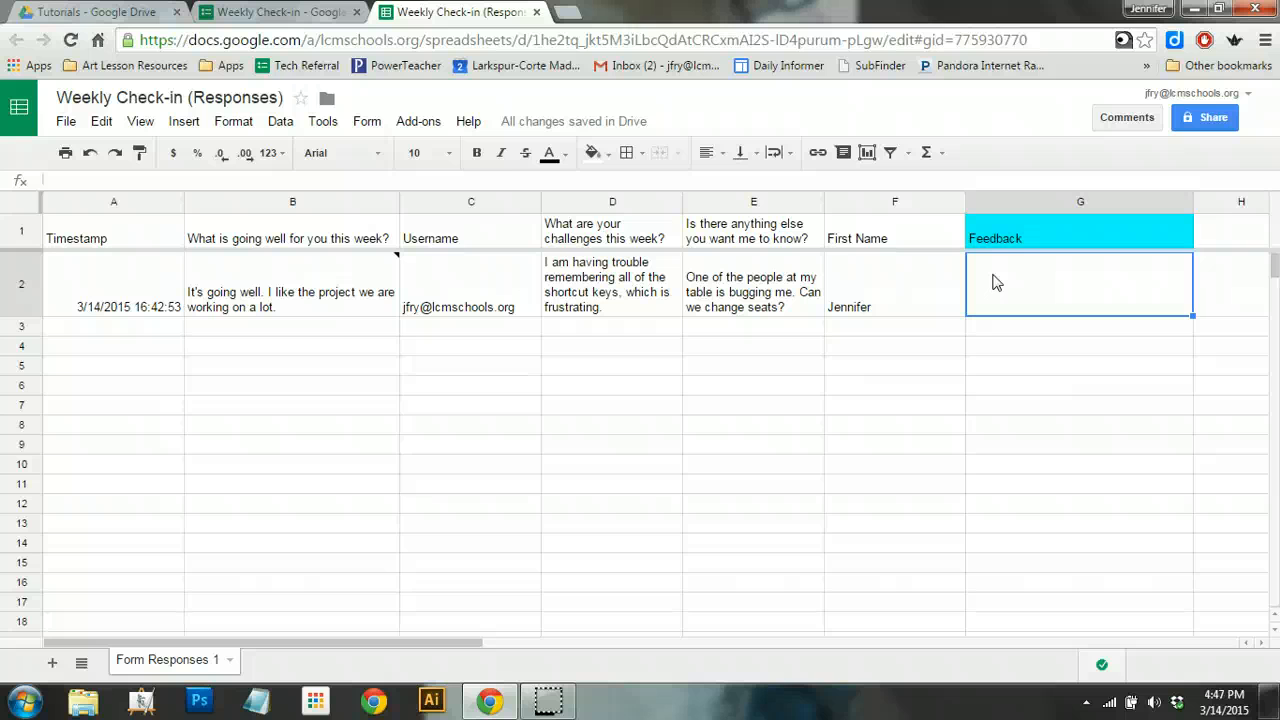
text(I'm glad)
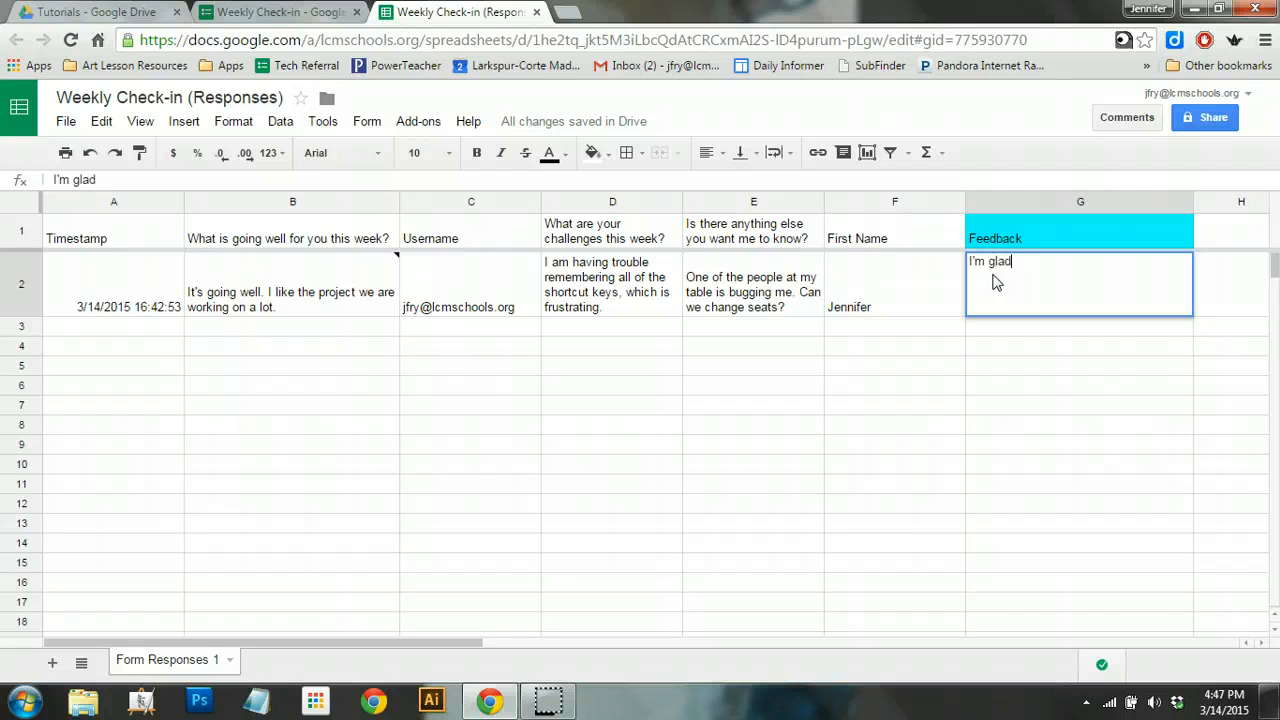
text( that you like proje)
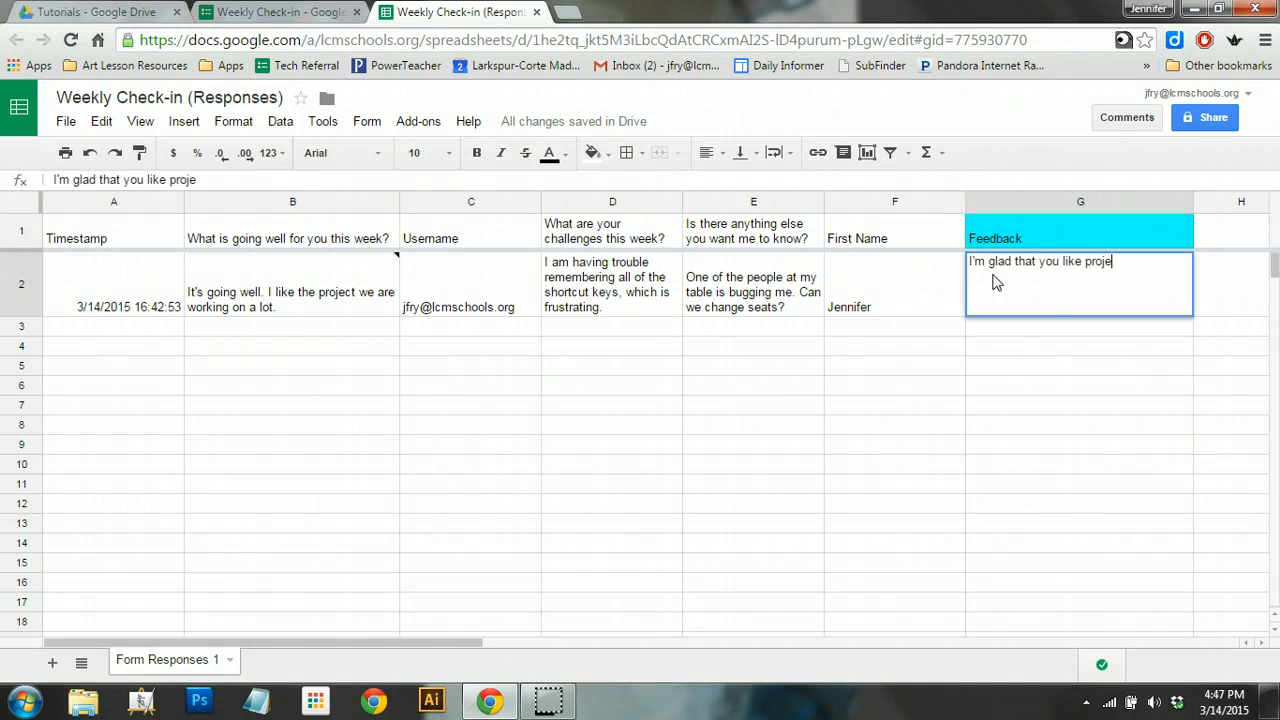
text(ct we are worki)
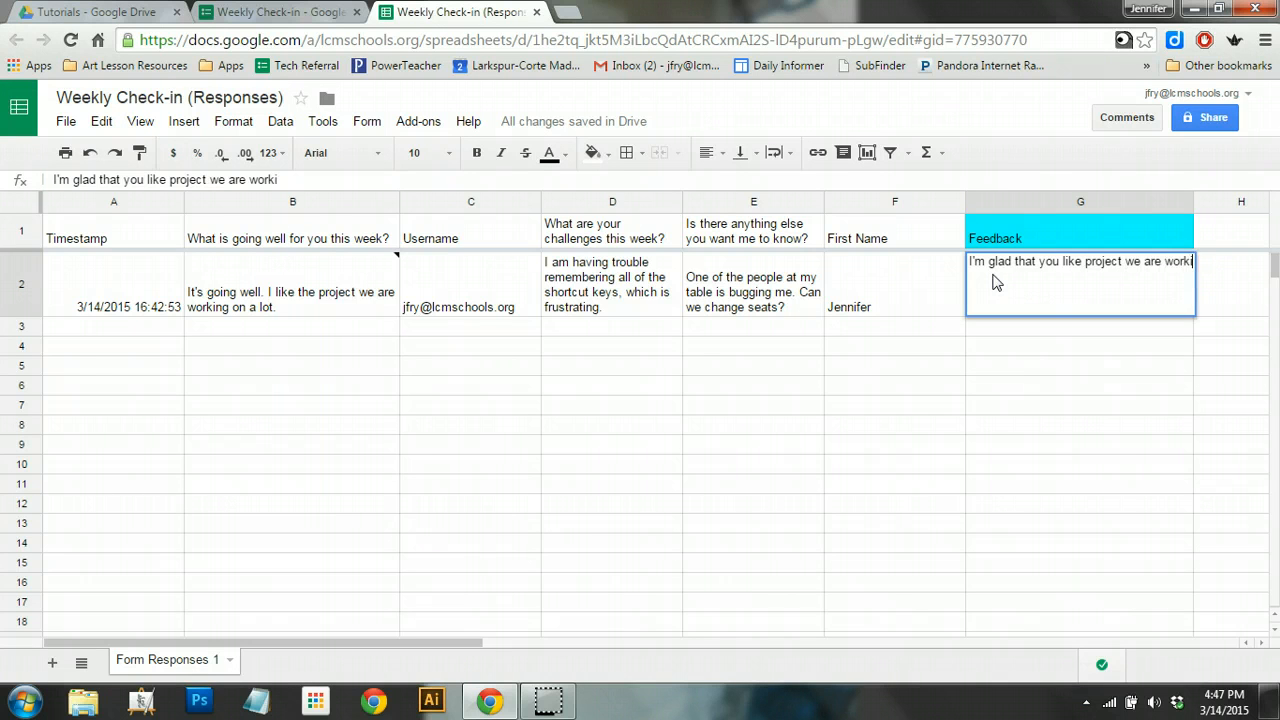
text(ng on. I find i)
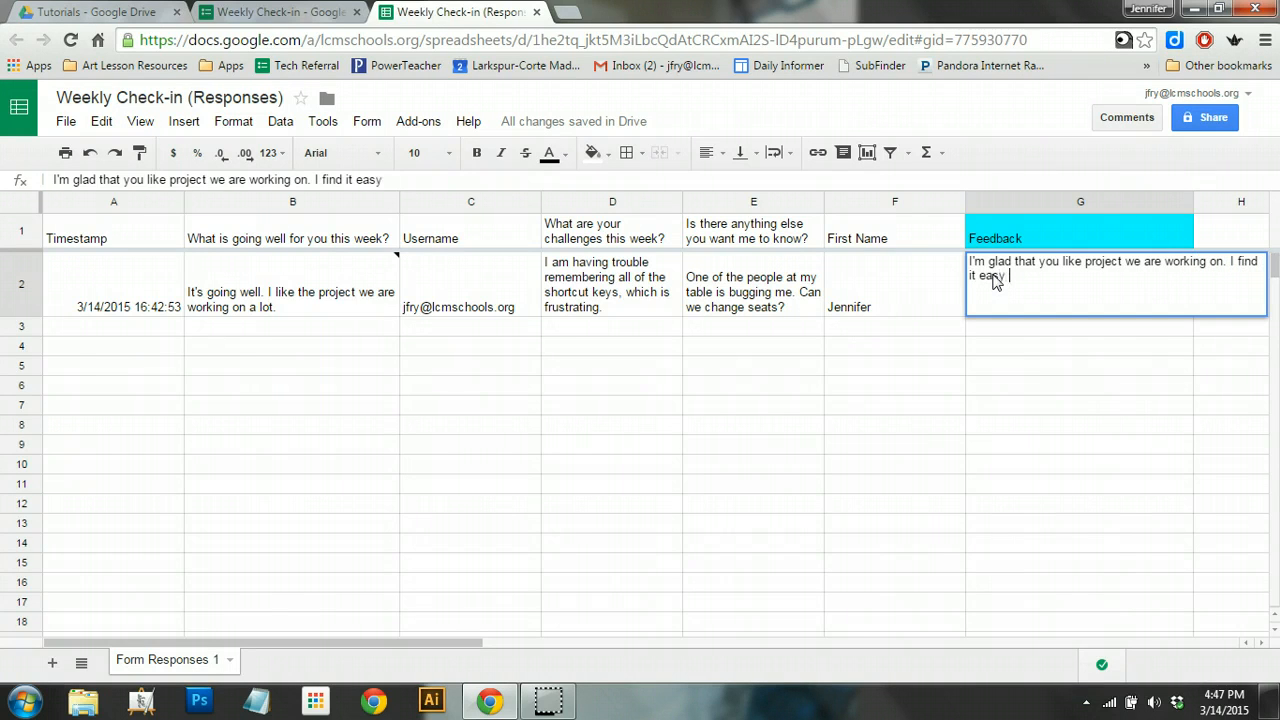
Continue with "I find it easier to remember short cut keys by creating a list on paper and keeping that handy so I refer to it as needed."
text(t easier to remember short c)
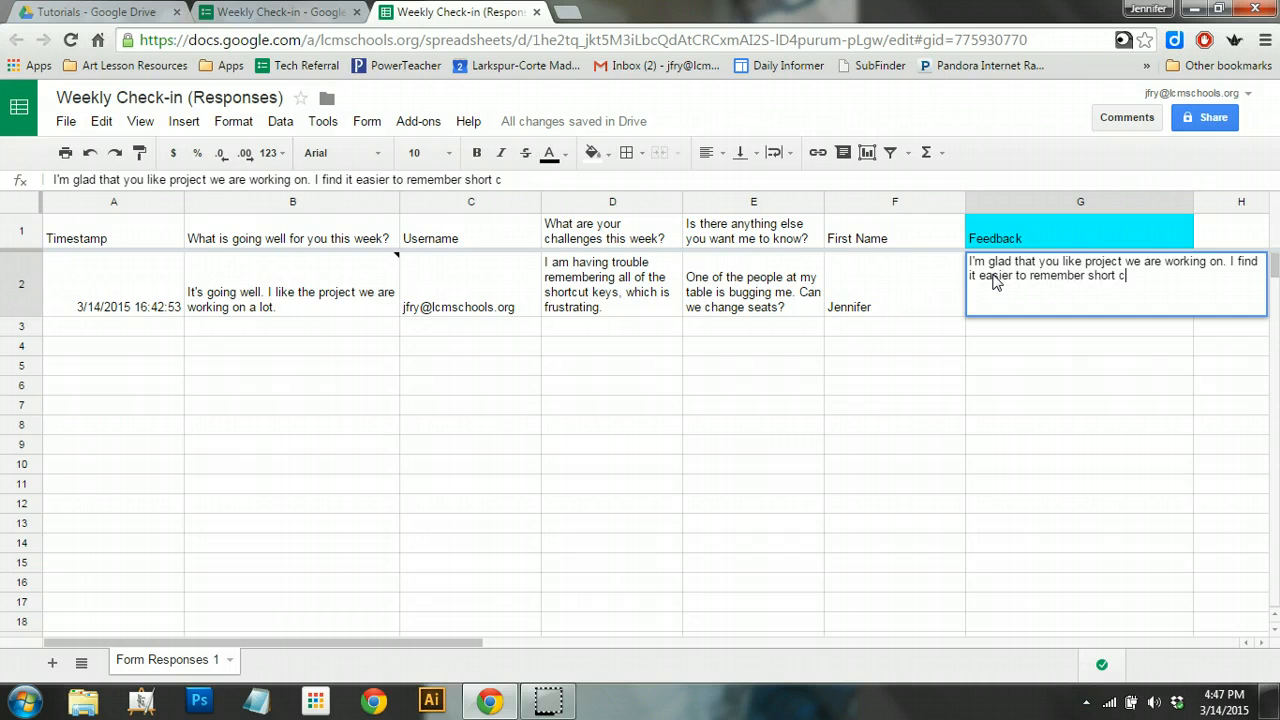
text(ut keys by creating a list)
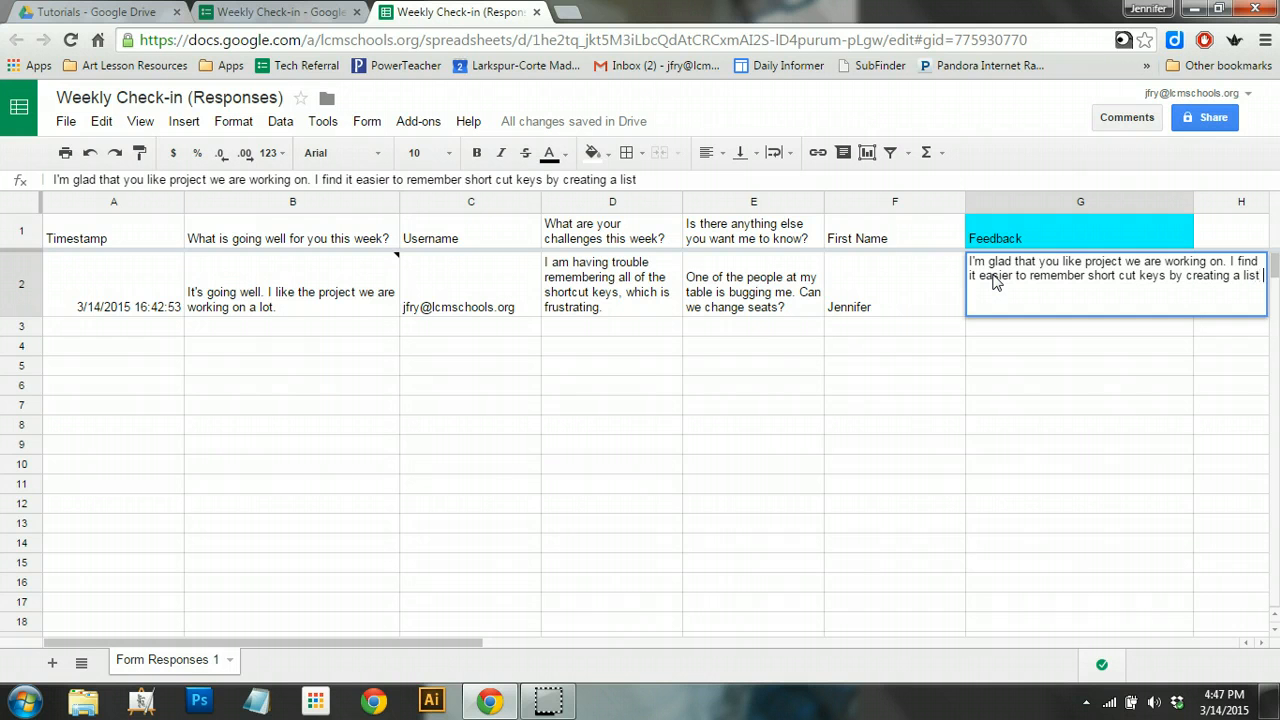
text( on paper and keeping that handy so I refer t)
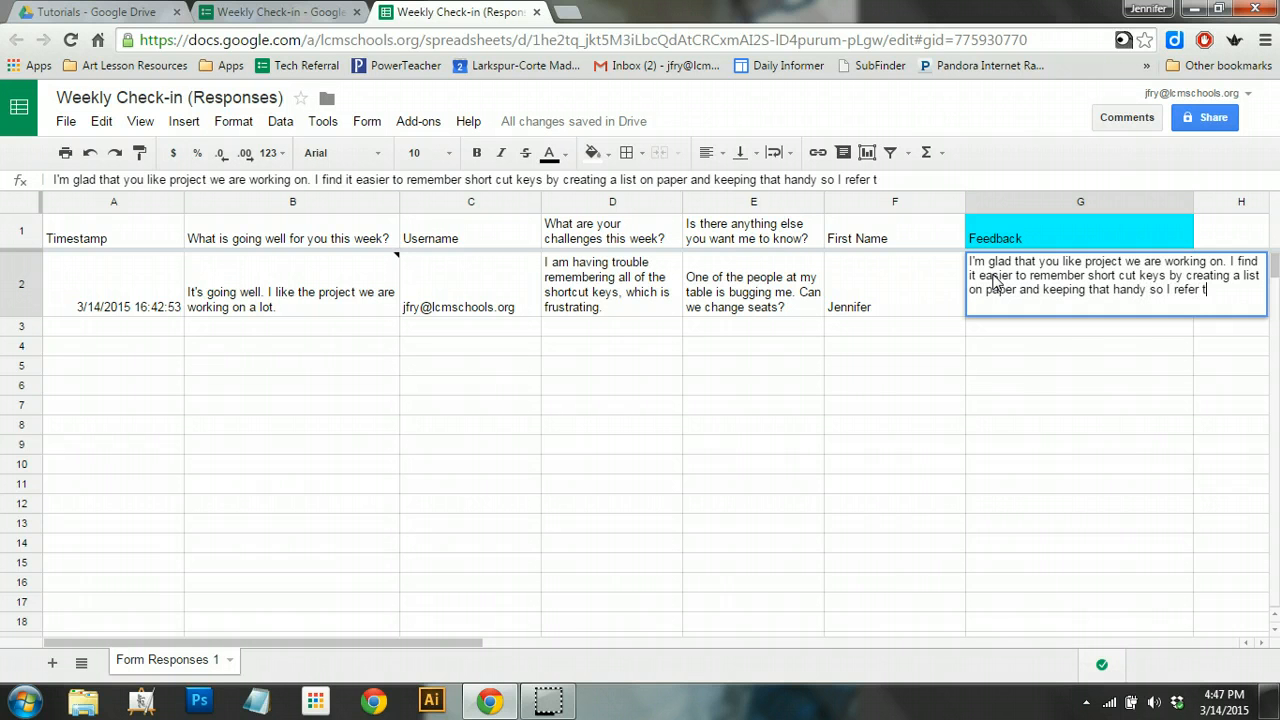
text(o it as needed. I)
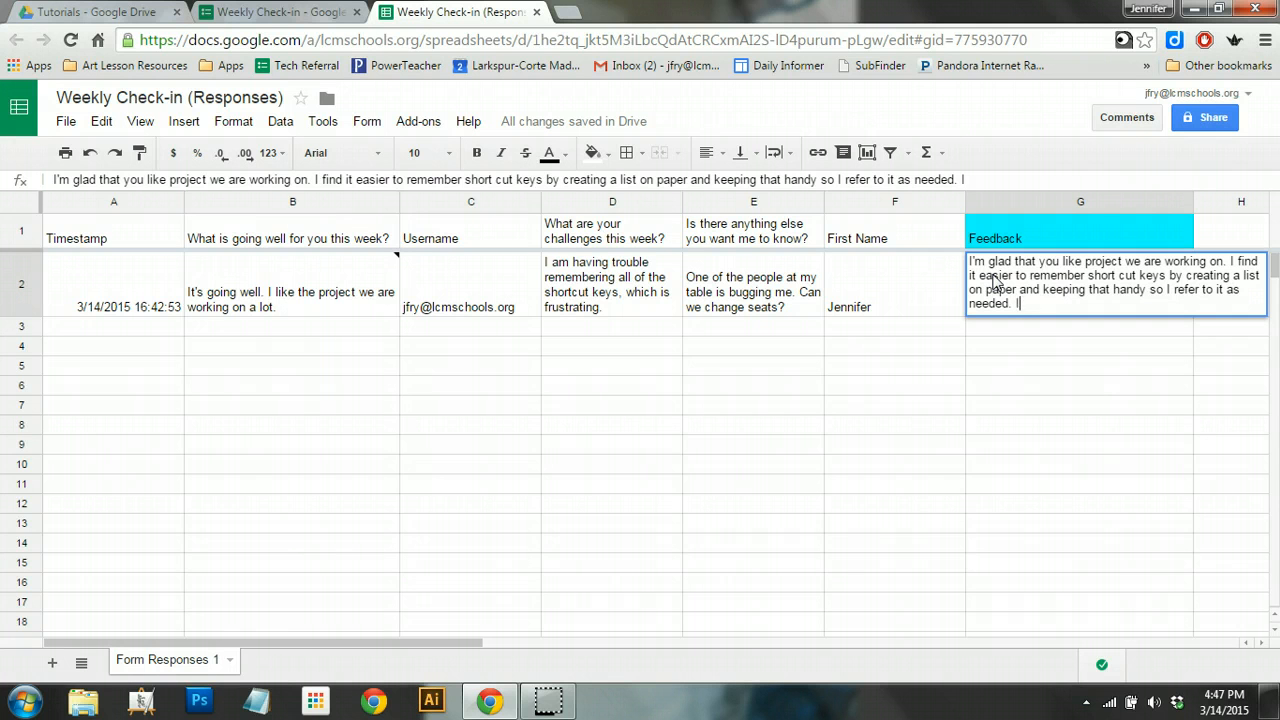
Finish the feedback with "If you have concern about a table mate, let's talk in class." and enter it in the cell
text(f you have concern about a ta)
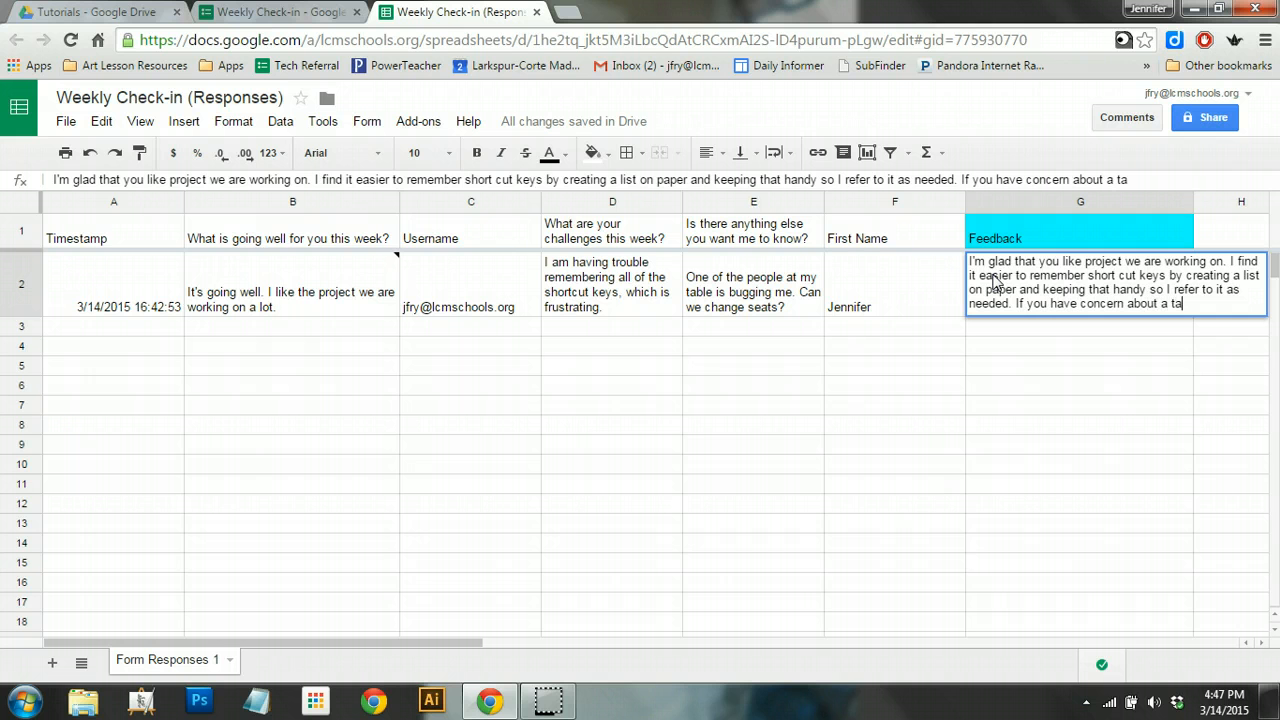
text(ble mate,)
text(let's talk)
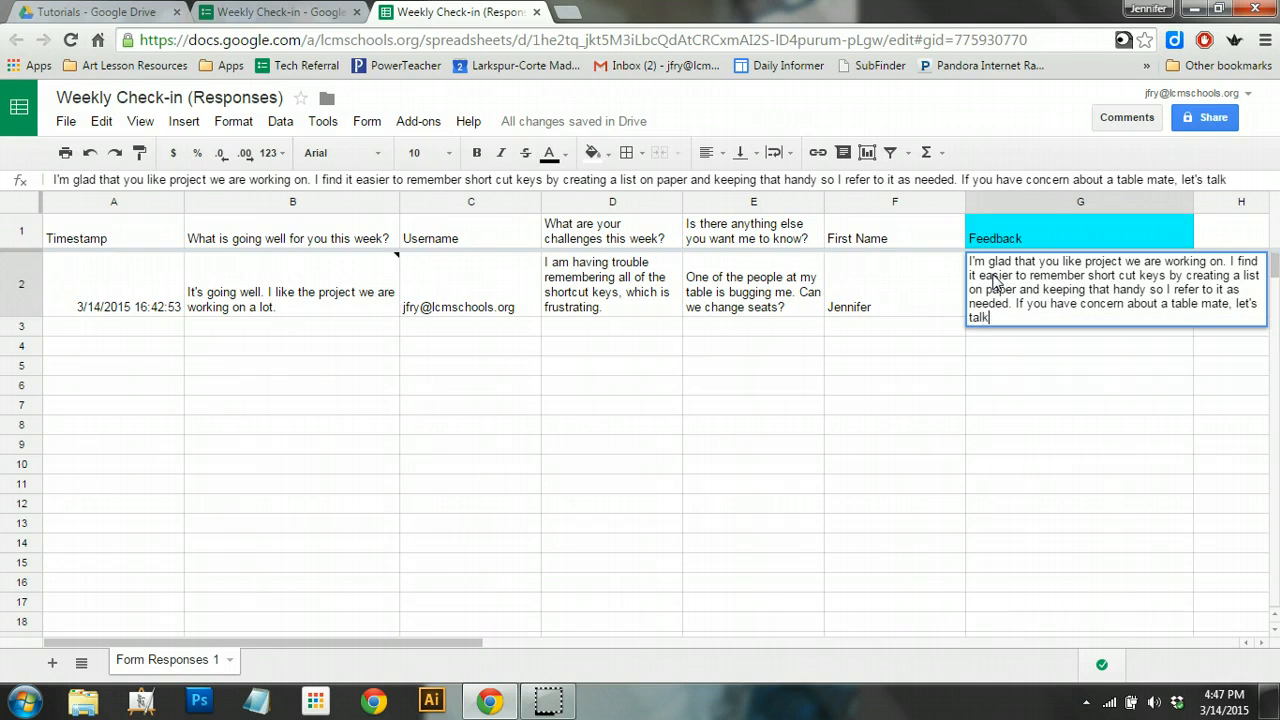
text( in class.)
key(Return)
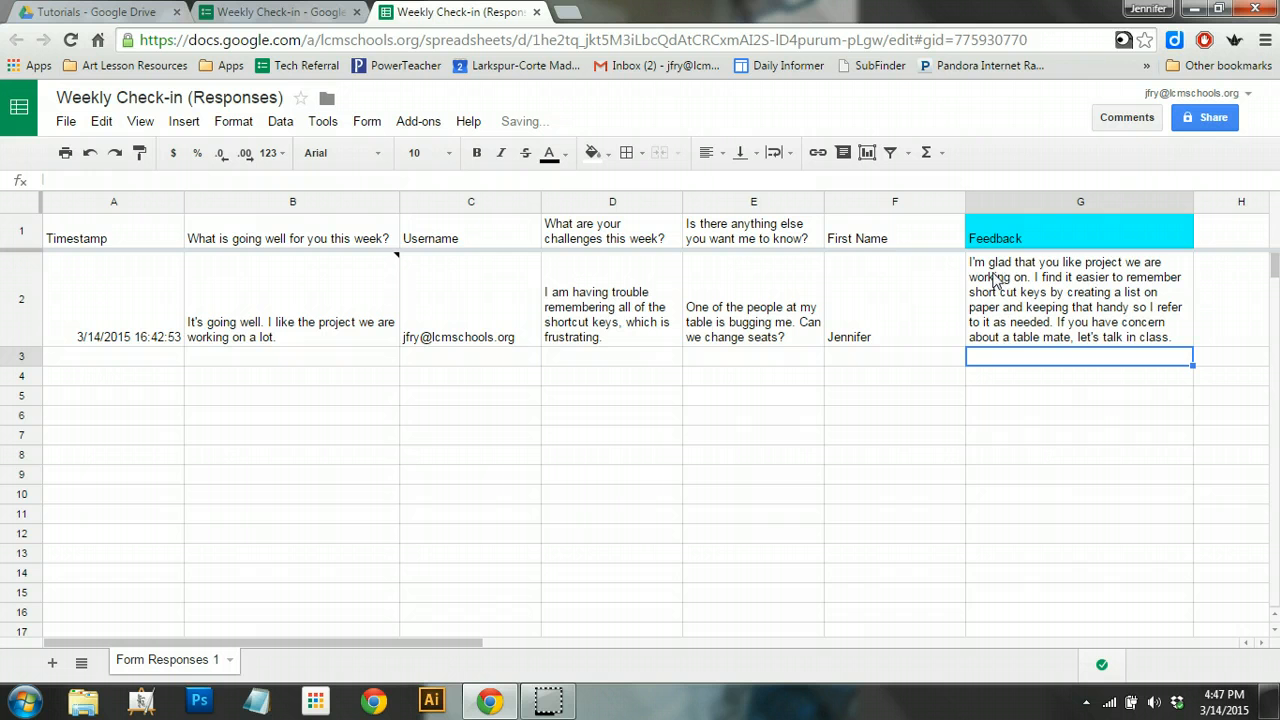